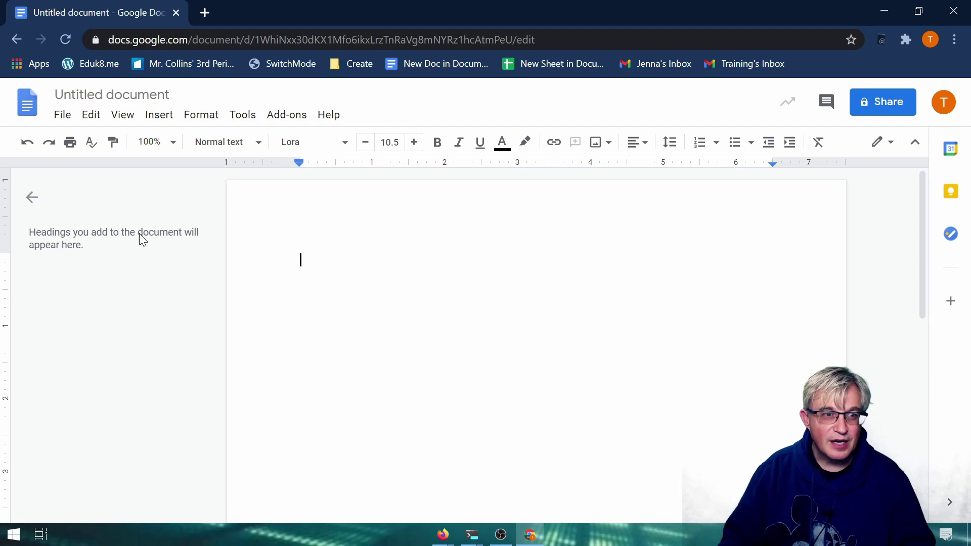
Hide the document outline beside the blank page
left_click(32, 199)
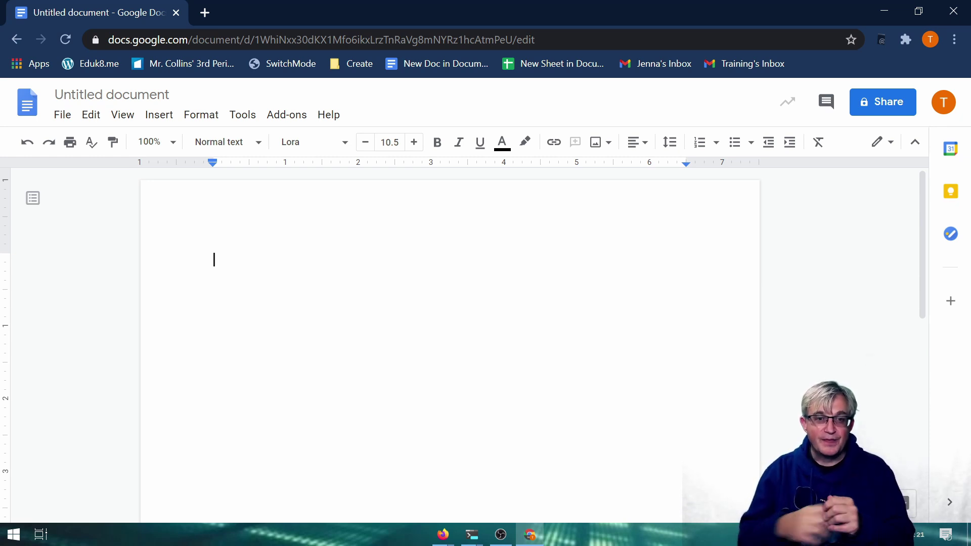
Try out the default tab stops by inserting several tabs in the blank document, and clear them all
key("Tab")
key("Tab")
key("Tab")
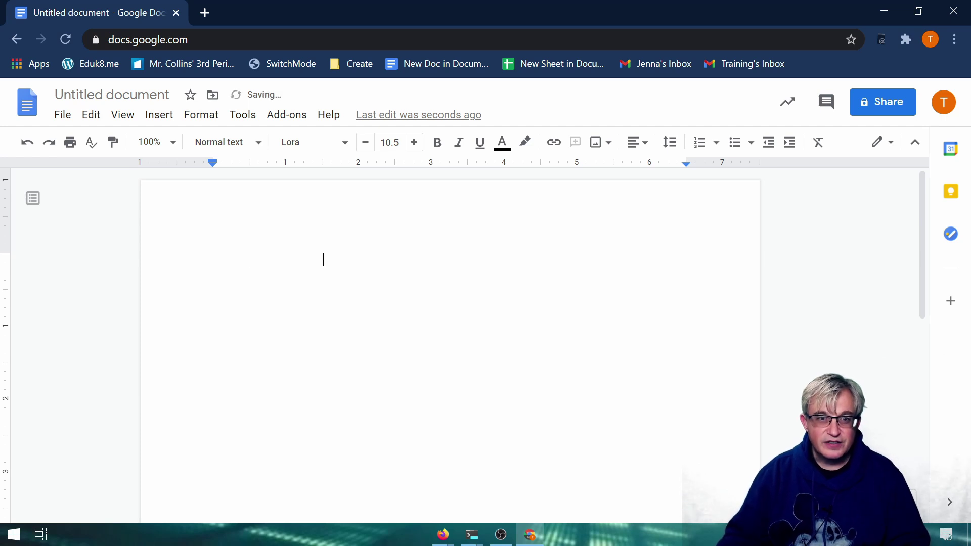
key("Tab")
key("Tab")
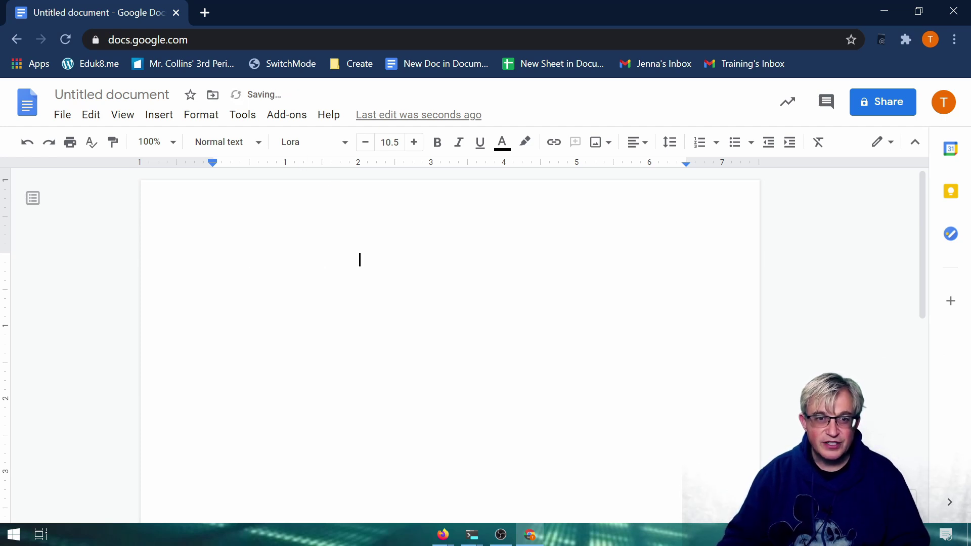
key("BackSpace")
key("BackSpace")
key("BackSpace")
key("BackSpace")
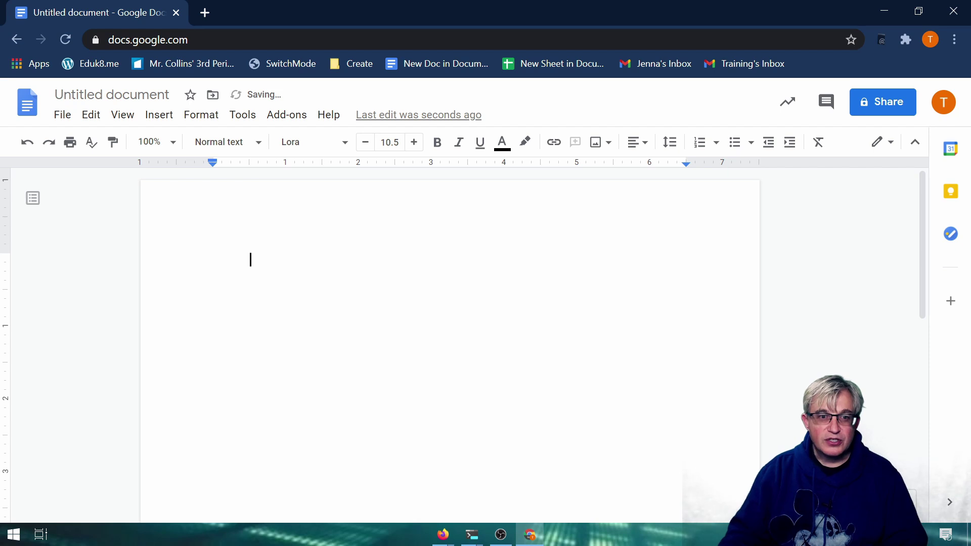
key("ctrl+a")
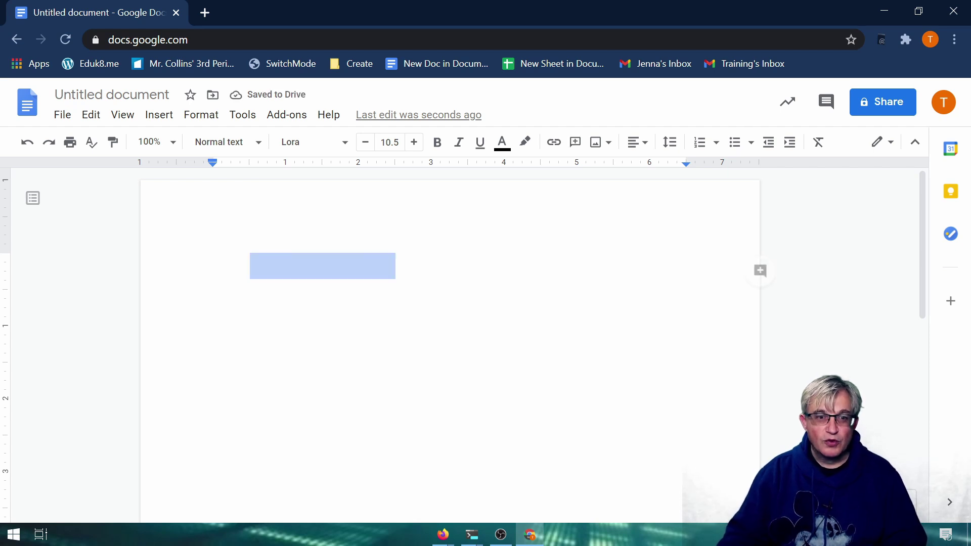
key("BackSpace")
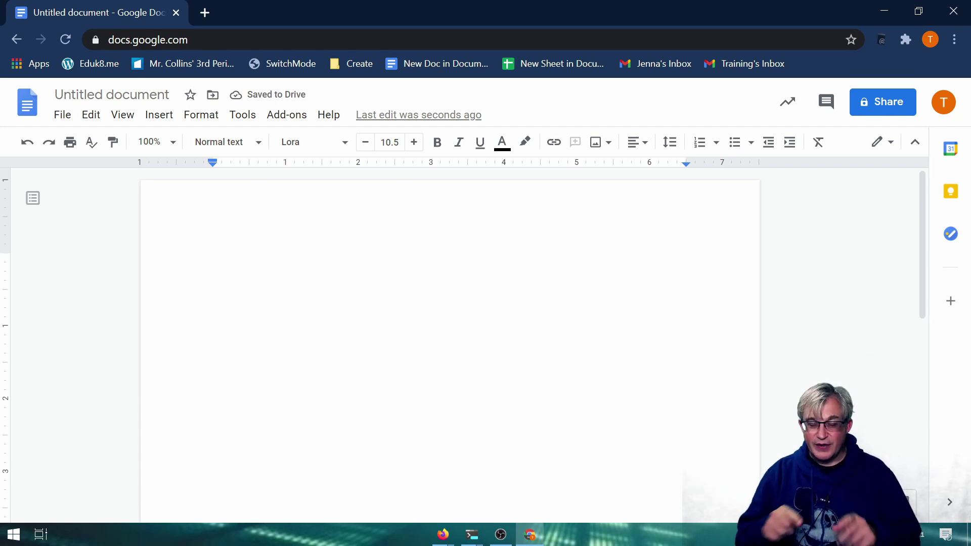
Add a left tab stop at about 2.7 inches and enter the tabbed placeholder lines "fhkjdhfksjdfhl" and "dfkjsdhfklsjdf"
left_click(408, 165)
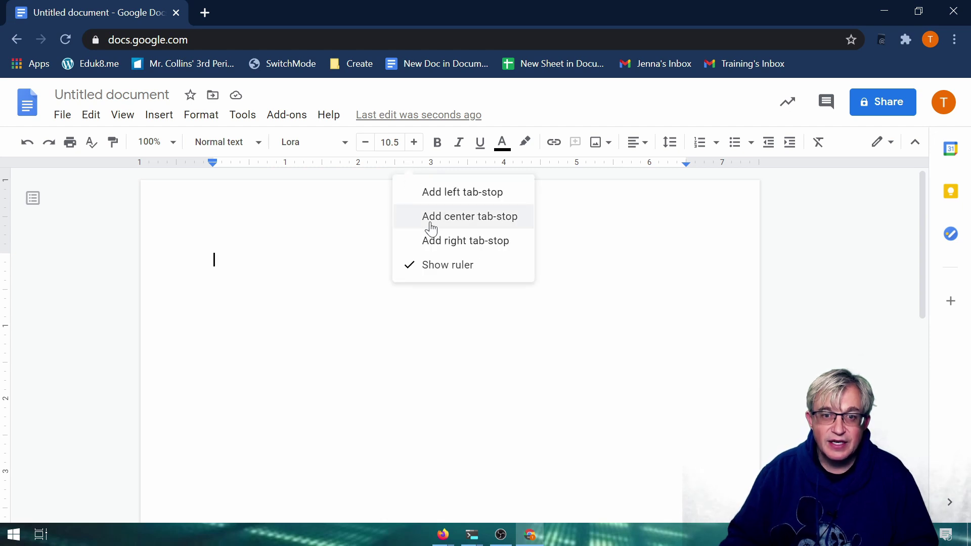
left_click(436, 197)
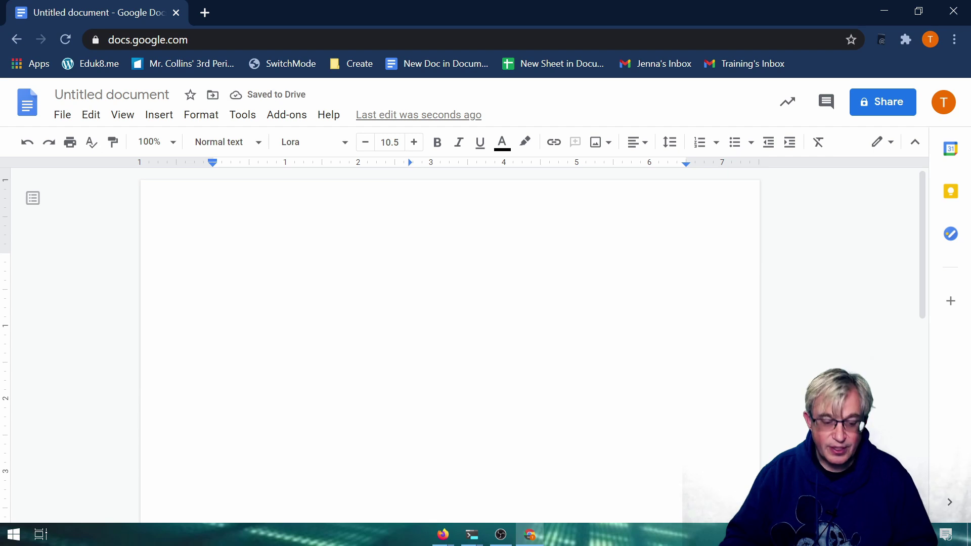
key("Tab")
type("fhkjdhfksjdfhl")
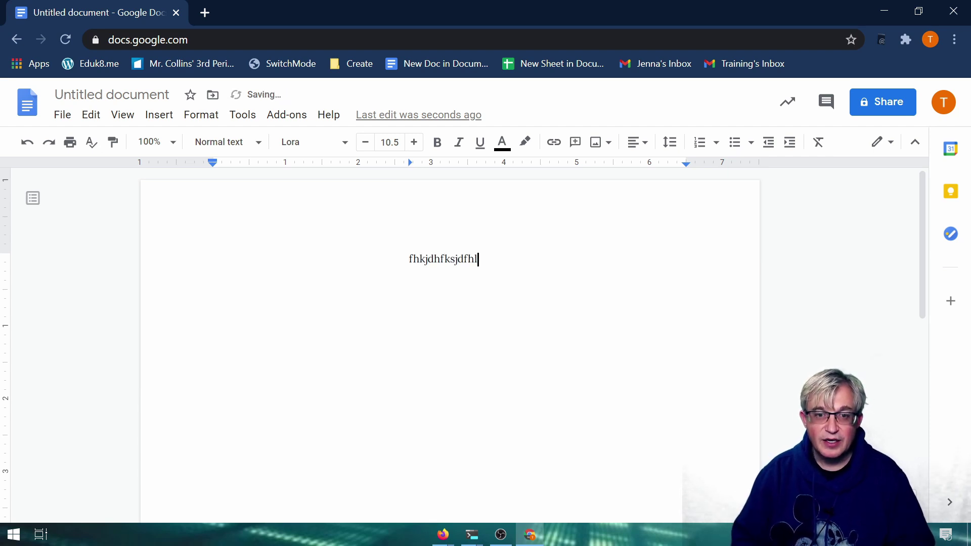
key("Return")
key("Tab")
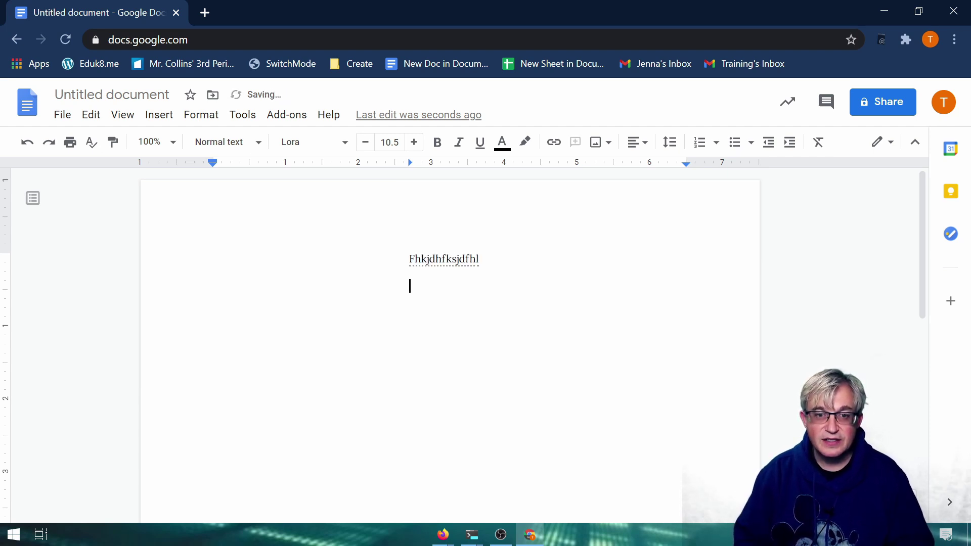
type("dfkjsdhfklsjdf")
key("Tab")
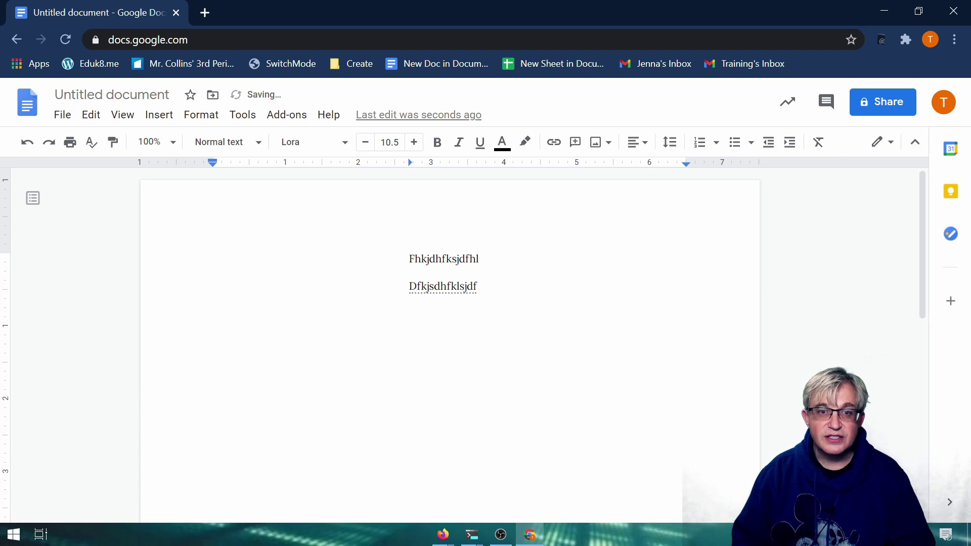
Undo the tabbed placeholder lines and the left tab stop until the document is blank
key("ctrl+z")
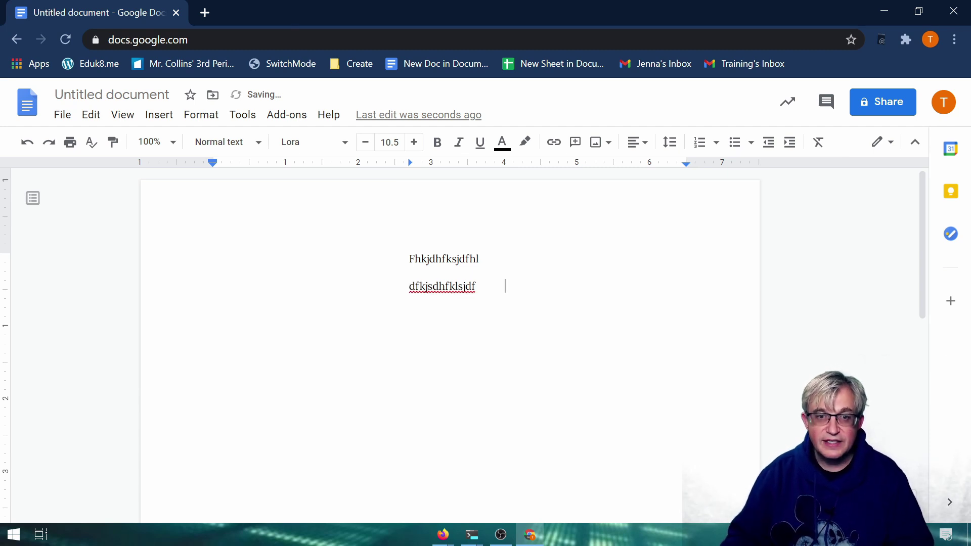
key("ctrl+a")
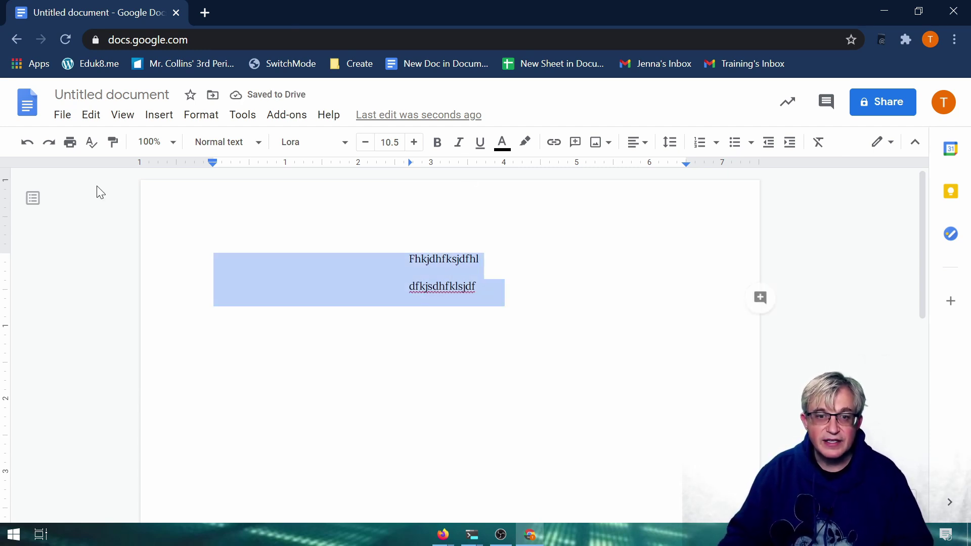
key("ctrl+z")
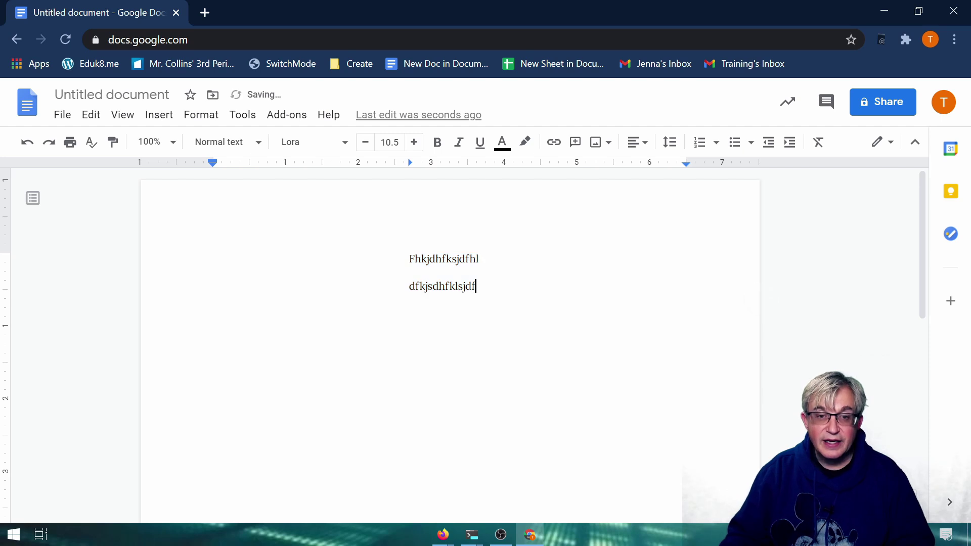
key("ctrl+z")
key("ctrl+z")
key("ctrl+z")
key("ctrl+z")
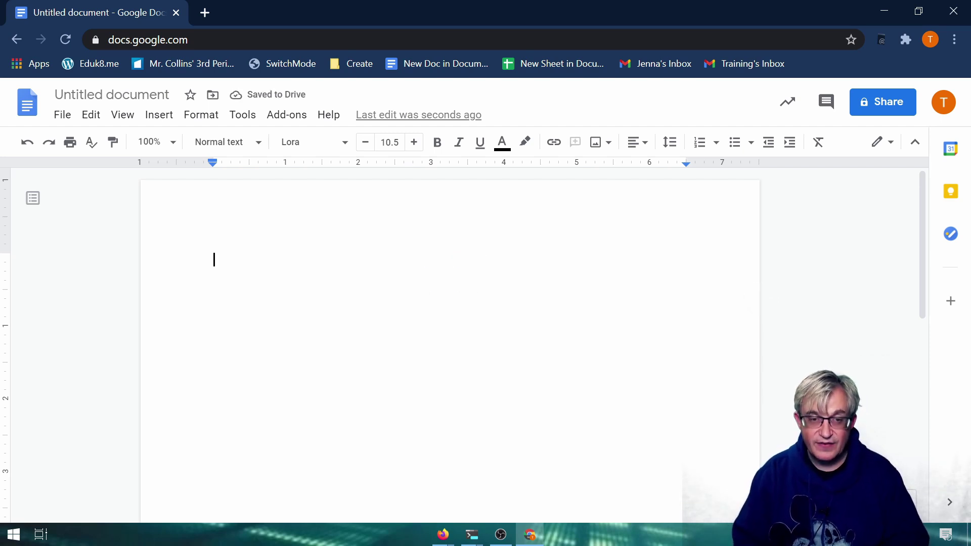
Write "It was the best of times, it was the worst of times." and repeat it to fill a first paragraph
type("It was the best of tim")
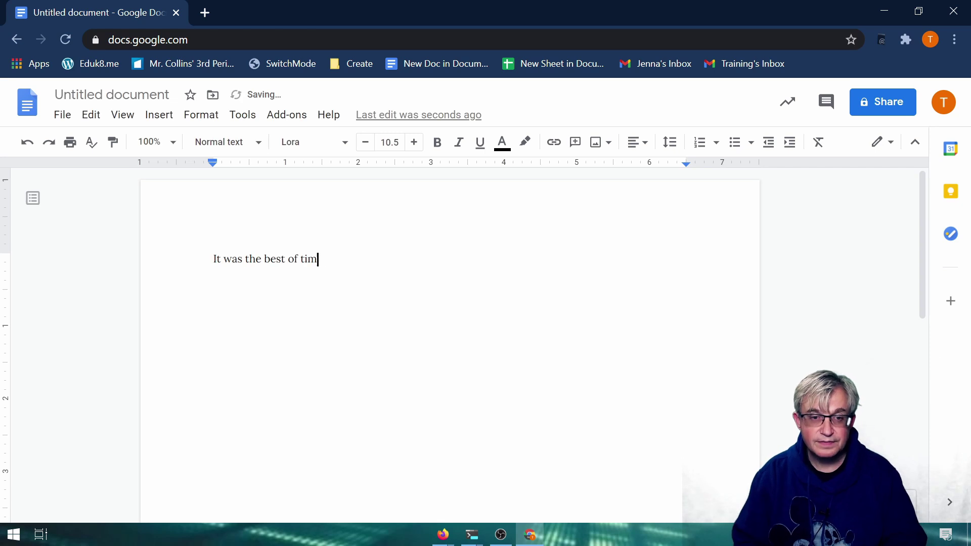
type("es, it was the worst of times. It was the best of times, it was the worst of times. It was the best of times, it was the worst of times. It was the best of times, it was the worst of times. It was the best of times, it was the worst of times.")
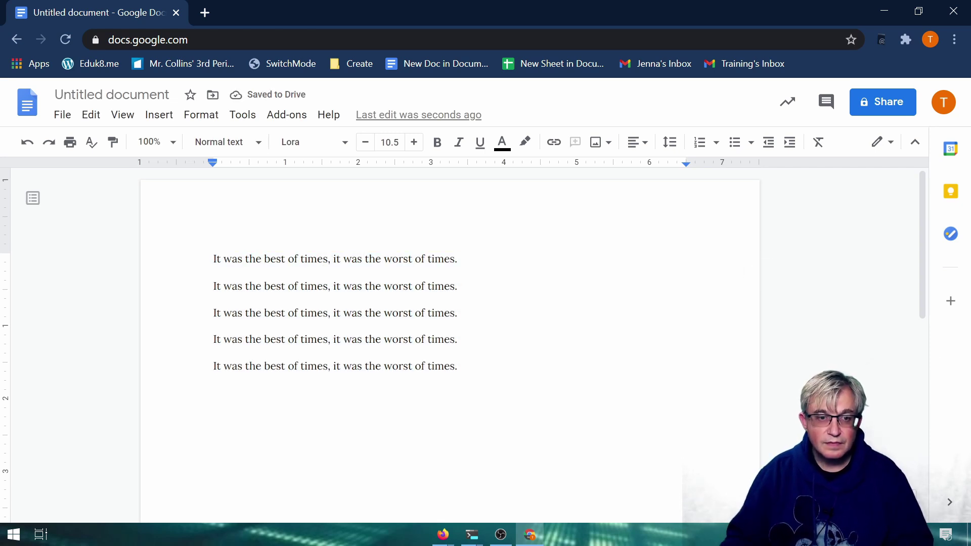
left_click(458, 259)
key("ctrl+shift+Up")
key("ctrl+c")
key("Right")
key("ctrl+v")
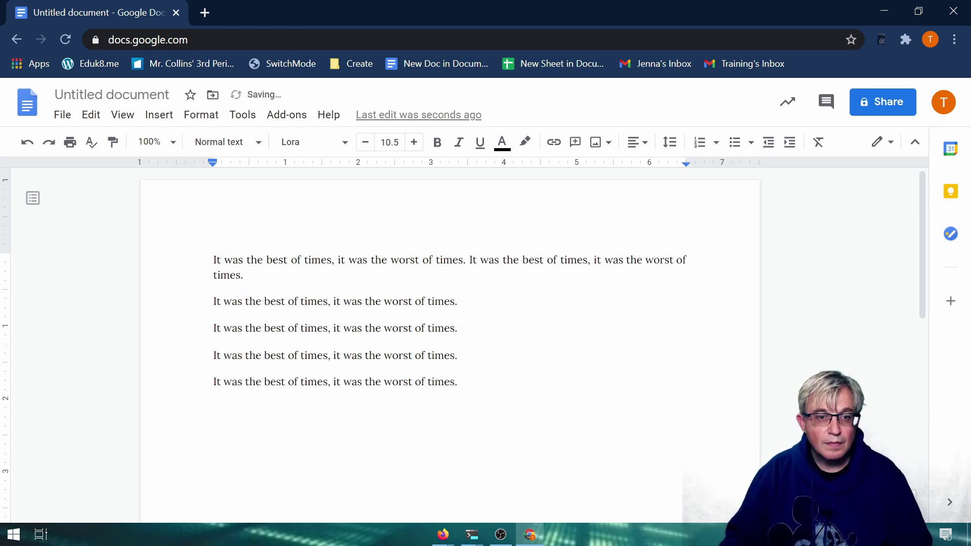
key("ctrl+shift+Up")
key("Right")
key("ctrl+v")
key("space")
key("ctrl+v")
key("space")
key("ctrl+v")
key("space")
key("ctrl+v")
Start a second paragraph below with the sentence "All work and no play make Johnny a dull boy."
left_click_drag(213, 260, 371, 338)
left_click_drag(213, 364, 461, 445)
type("All work and noi p")
key("BackSpace")
key("BackSpace")
key("BackSpace")
type("play make Johnny a dull boy.")
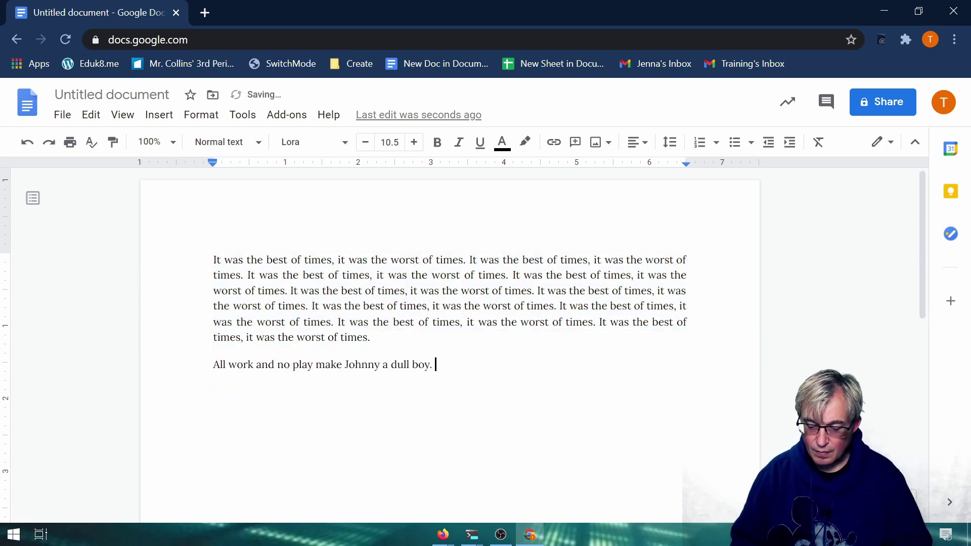
Copy the second paragraph's sentence and paste it repeatedly to fill out that paragraph
key("ctrl+shift+Up")
key("ctrl+c")
key("Right")
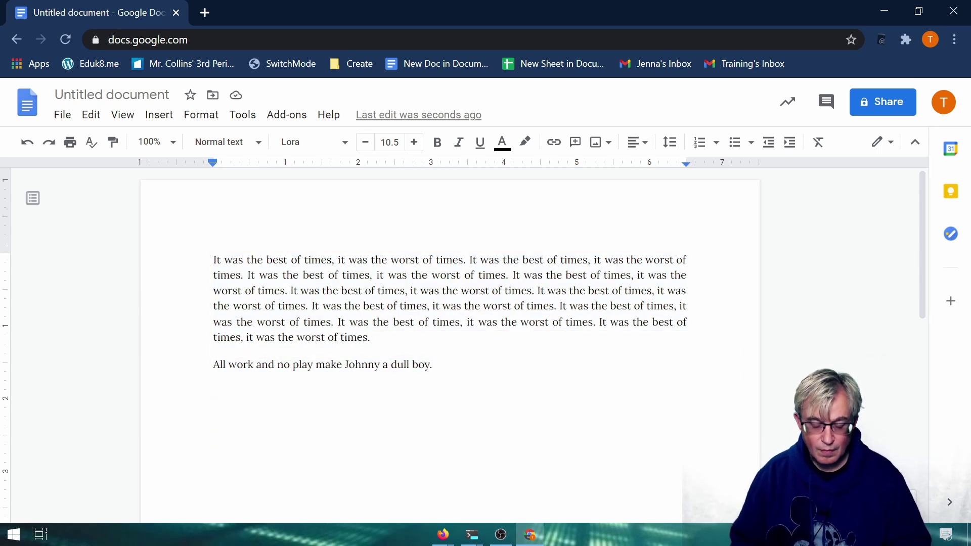
key("ctrl+v")
key("ctrl+v")
key("ctrl+v")
key("ctrl+v")
key("ctrl+v")
key("ctrl+v")
key("ctrl+v")
key("ctrl+v")
key("ctrl+v")
key("ctrl+v")
key("ctrl+v")
key("ctrl+v")
Copy both paragraphs and paste them on a new line at the end of the document
key("ctrl+a")
key("ctrl+c")
key("Right")
key("Return")
key("ctrl+v")
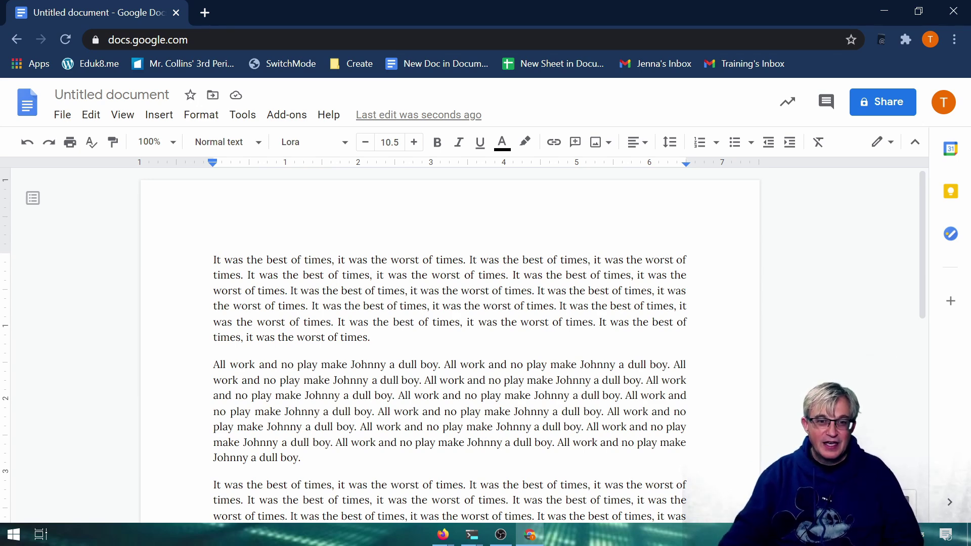
Insert a blank line between the first and second paragraphs and add a left tab stop at 3 inches to it
key("Return")
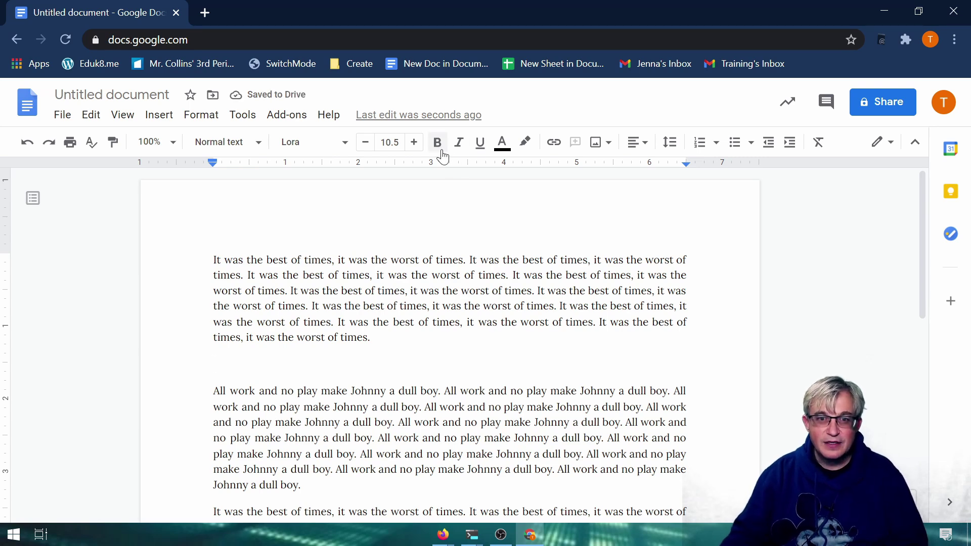
left_click(432, 164)
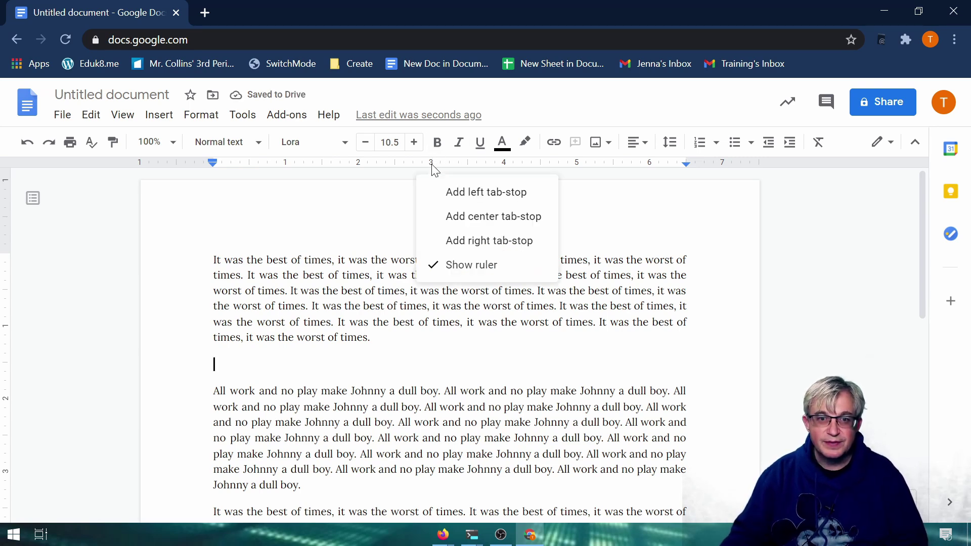
left_click(447, 202)
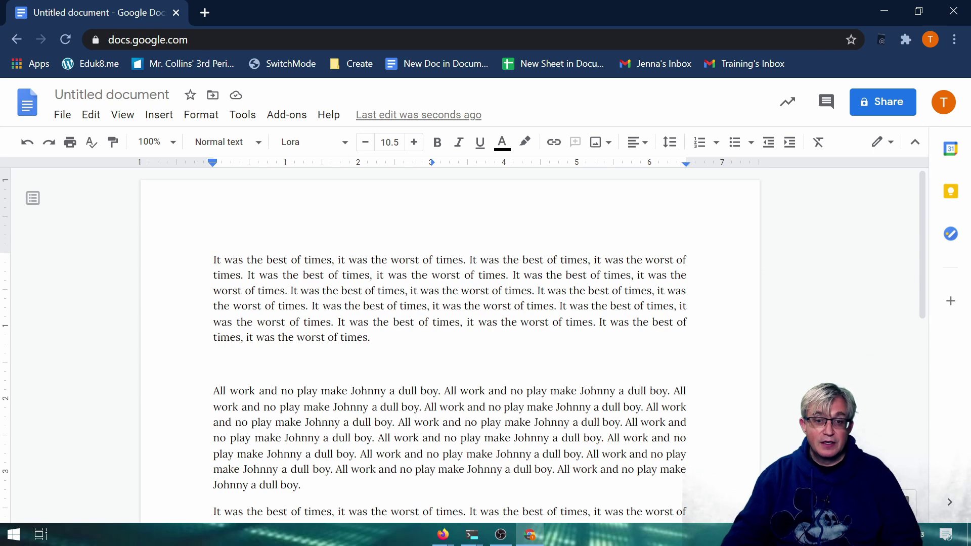
Compare the tab stops on the ruler for the first paragraph and the blank line below it
left_click_drag(245, 260, 215, 365)
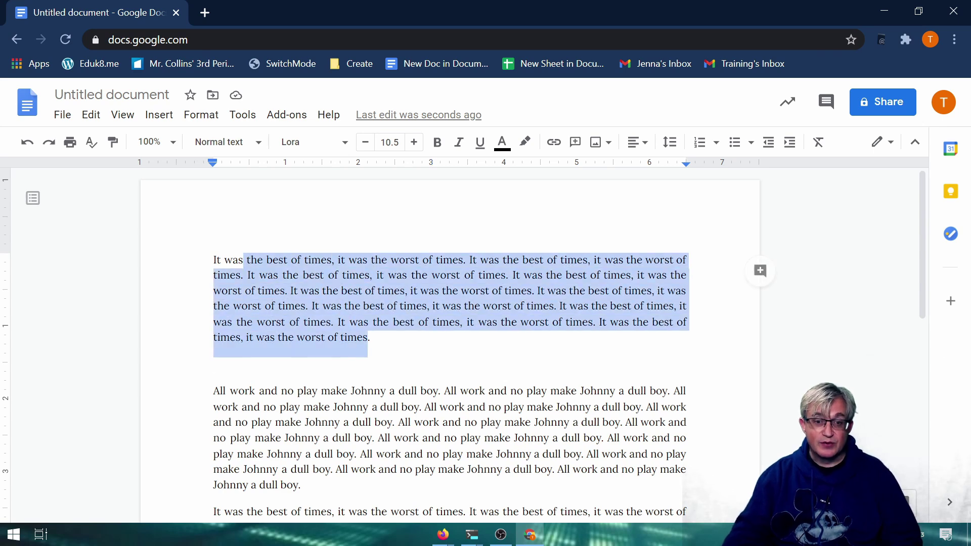
left_click(372, 338)
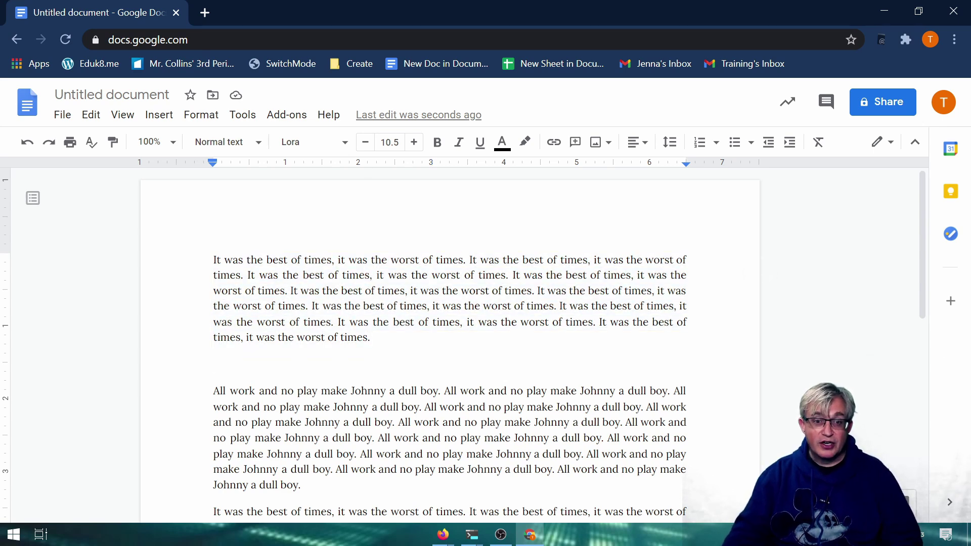
left_click(215, 364)
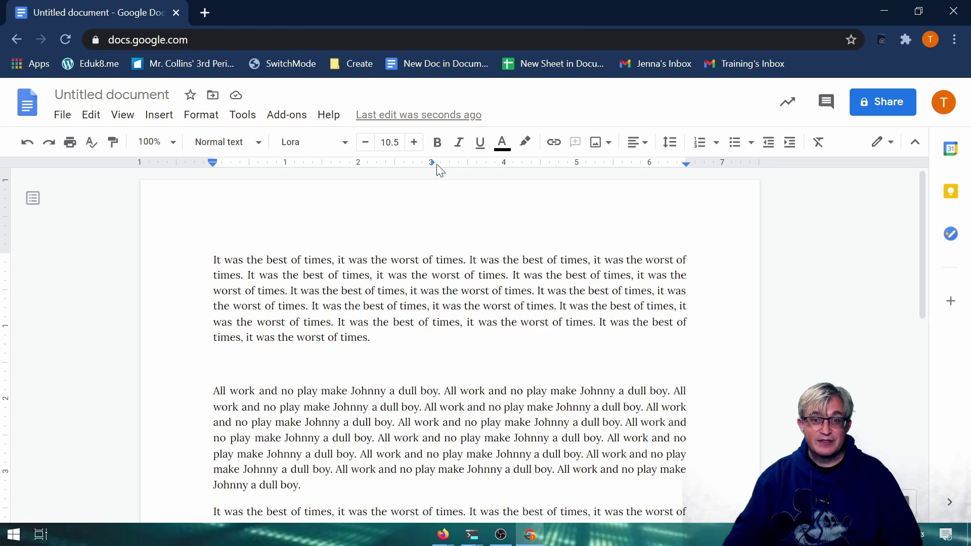
left_click(361, 306)
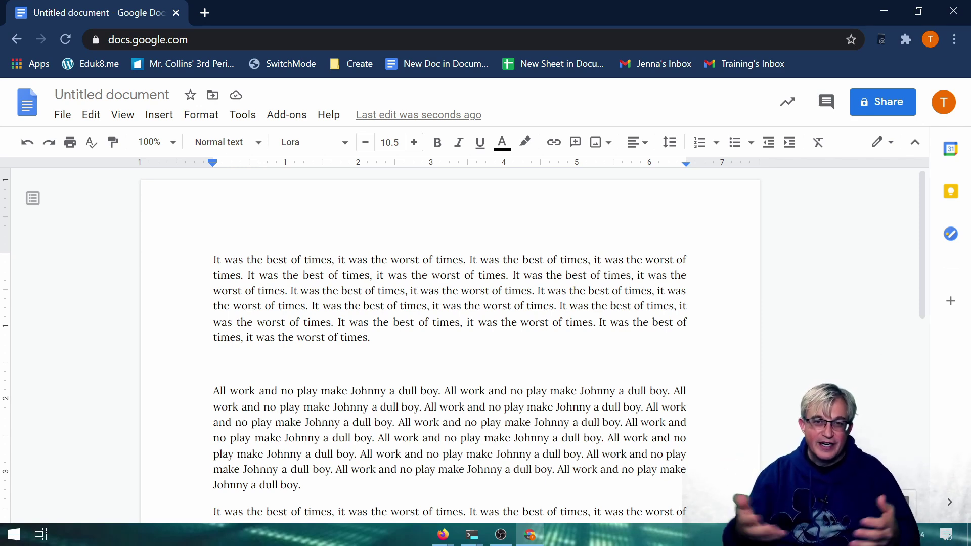
Start a new line at the end of the document and add a left tab stop at 2 inches to it
scroll(450, 344, "down", 6)
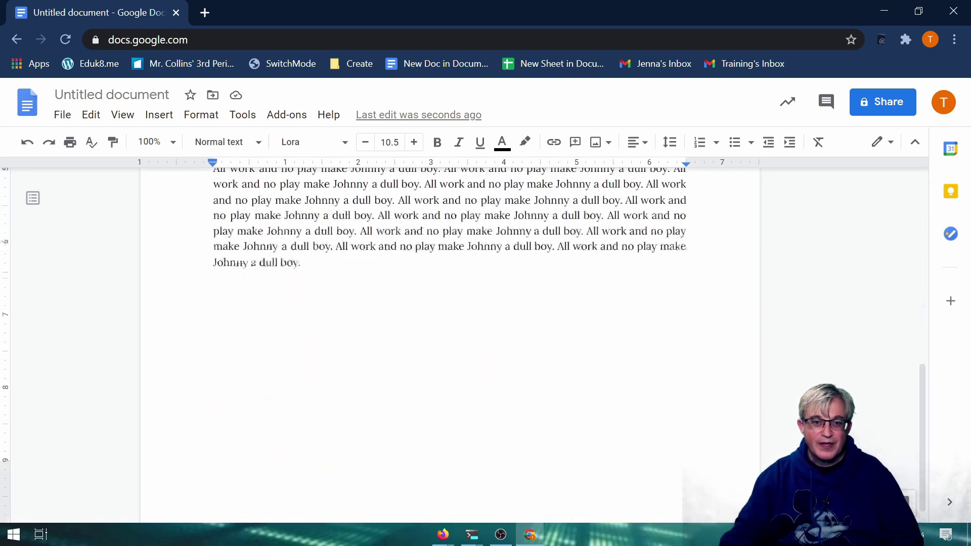
key("Return")
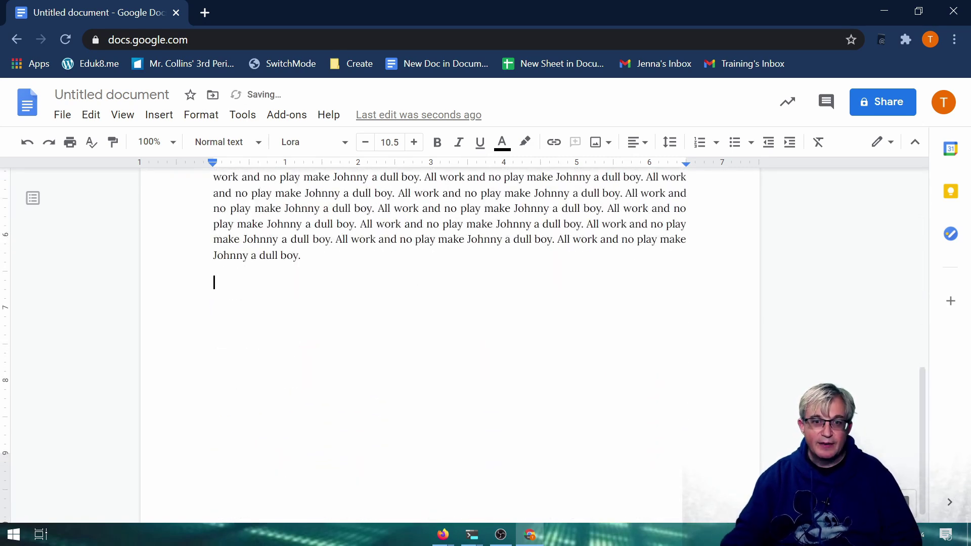
right_click(362, 164)
left_click(375, 192)
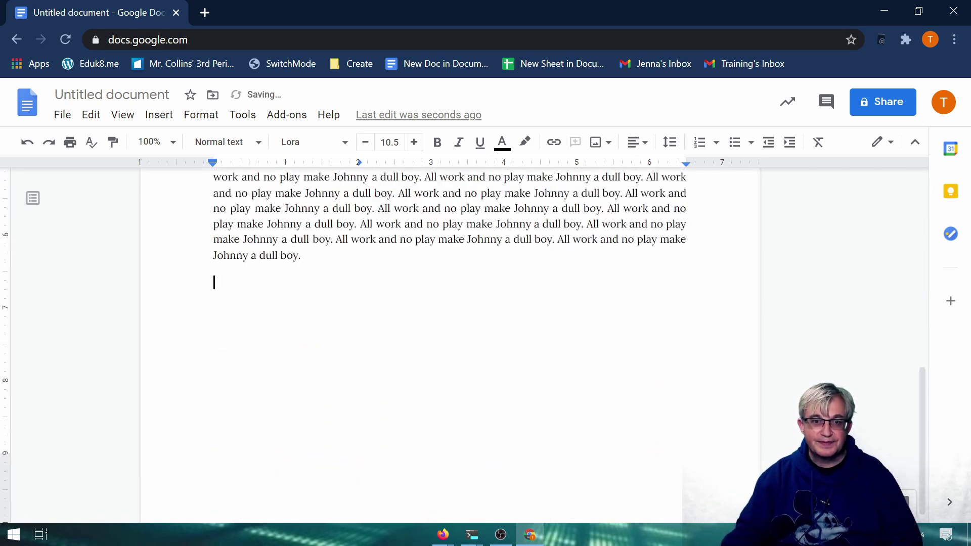
Enter placeholder text on the new last line and erase it
type("Sdhfkjsdhf alsjdfl")
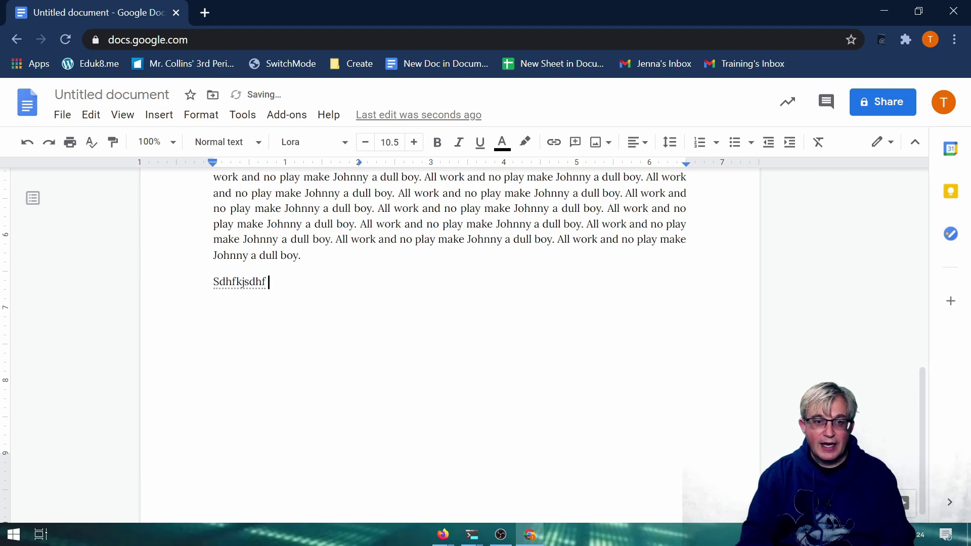
key("BackSpace")
key("BackSpace")
key("BackSpace")
key("BackSpace")
key("BackSpace")
key("BackSpace")
key("BackSpace")
key("BackSpace")
key("BackSpace")
key("BackSpace")
key("BackSpace")
key("BackSpace")
key("BackSpace")
key("BackSpace")
key("BackSpace")
key("BackSpace")
key("BackSpace")
key("BackSpace")
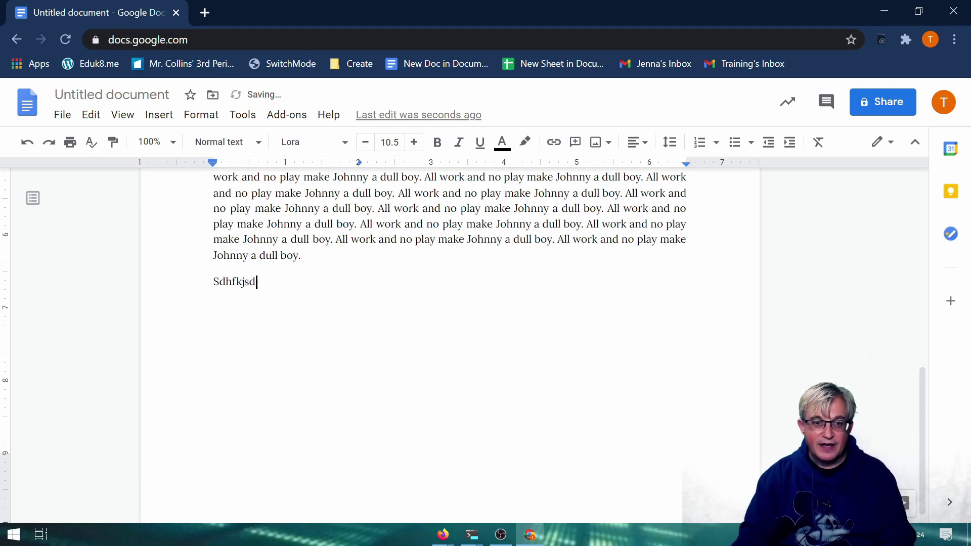
Place the insertion point in the earlier paragraphs to check their tab stops on the ruler
scroll(450, 303, "up", 2)
scroll(450, 344, "up", 10)
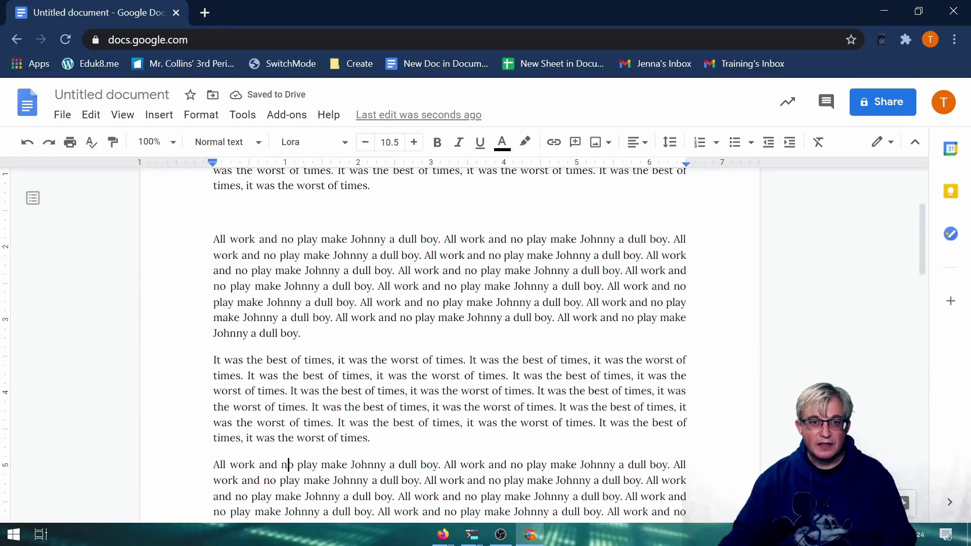
key("BackSpace")
scroll(451, 344, "down", 1)
left_click(288, 281)
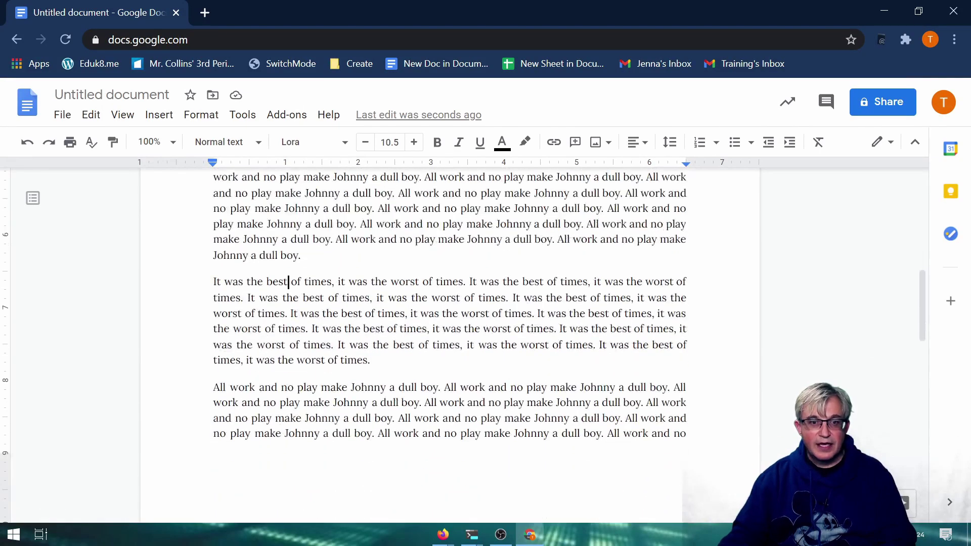
Undo the pasted paragraphs and try pasting the final paragraph's last two sentences onto the empty last line, undoing that paste too
key("ctrl+z")
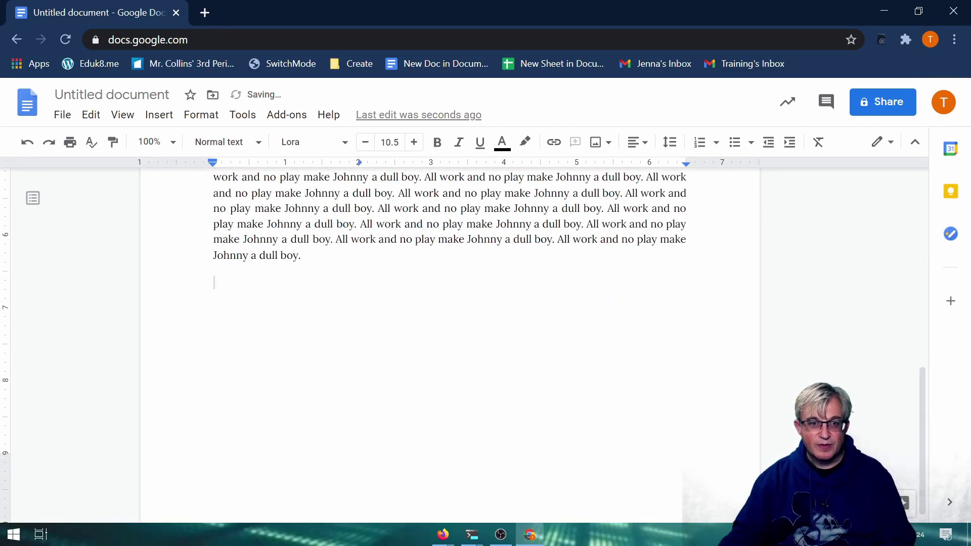
left_click_drag(215, 283, 335, 240)
key("ctrl+c")
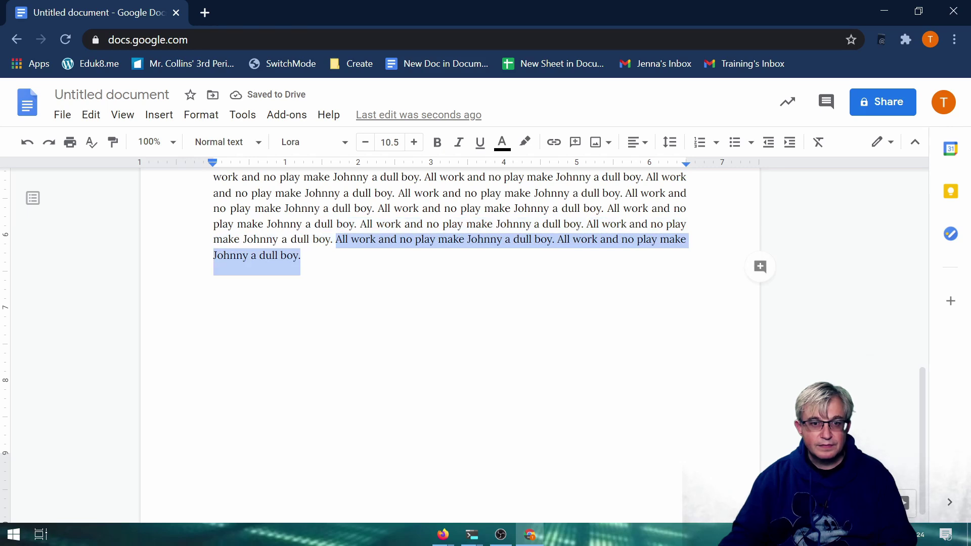
left_click(214, 282)
key("ctrl+v")
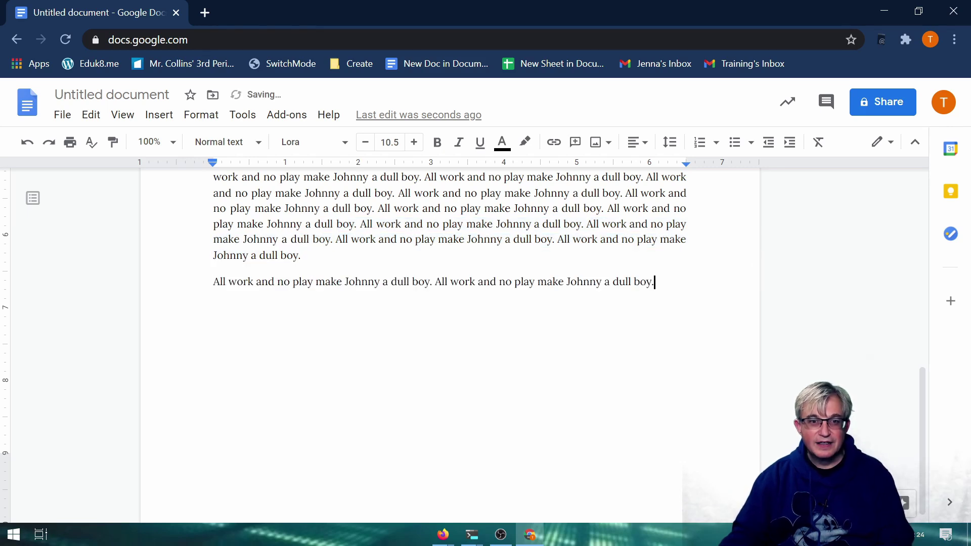
key("ctrl+z")
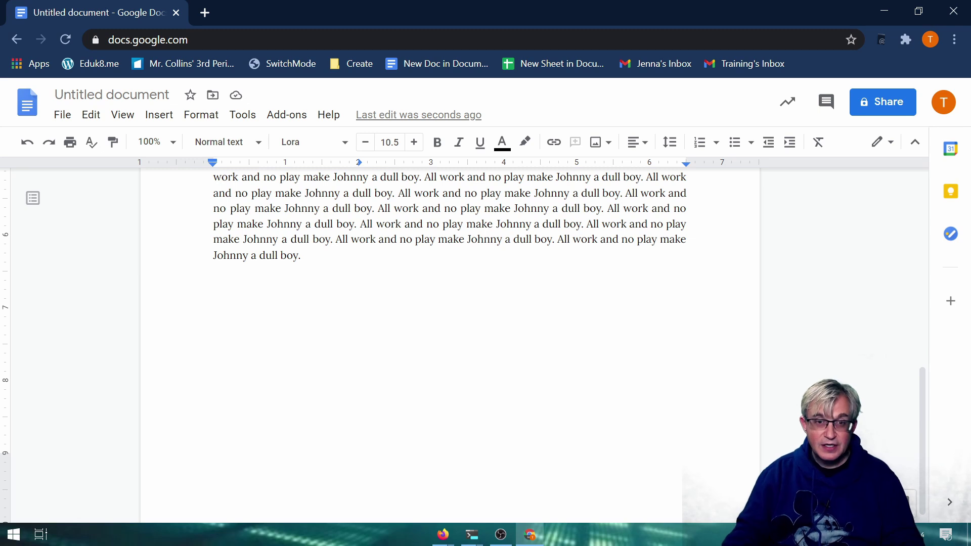
Select the whole document and add a left tab stop at 2.5 inches to every paragraph
key("ctrl+a")
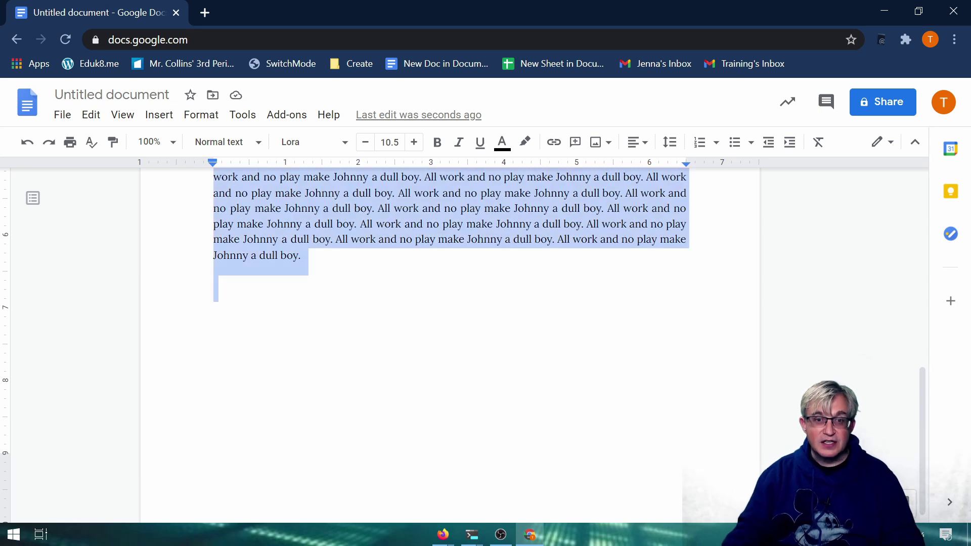
right_click(396, 165)
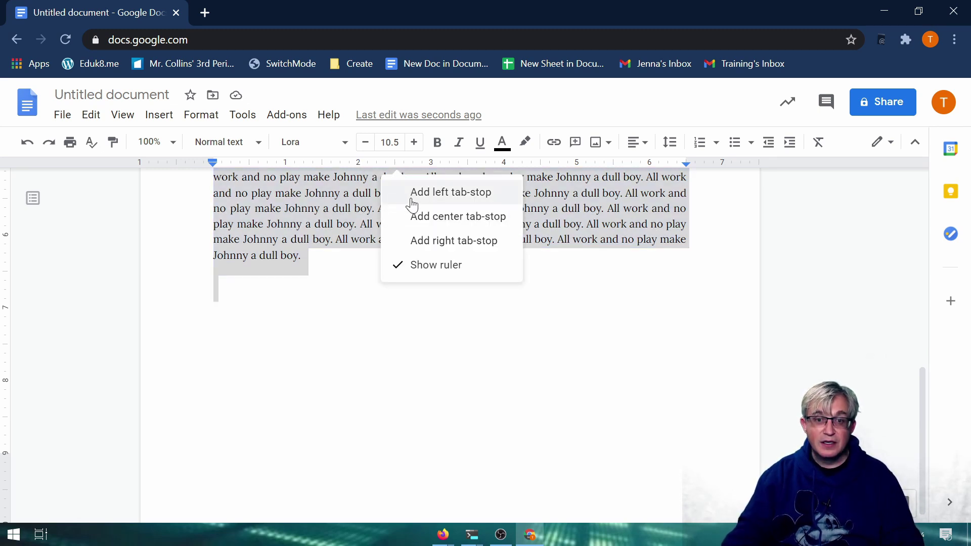
left_click(412, 201)
Compare the ruler's tab stops for the last line, the text paragraphs and the blank line below the first paragraph
left_click(215, 283)
scroll(450, 344, "up", 7)
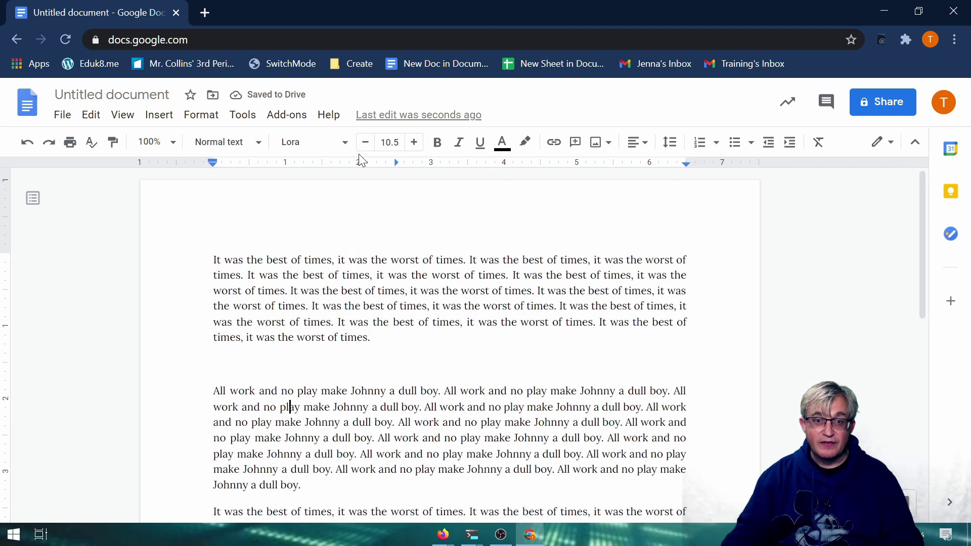
left_click_drag(359, 163, 360, 187)
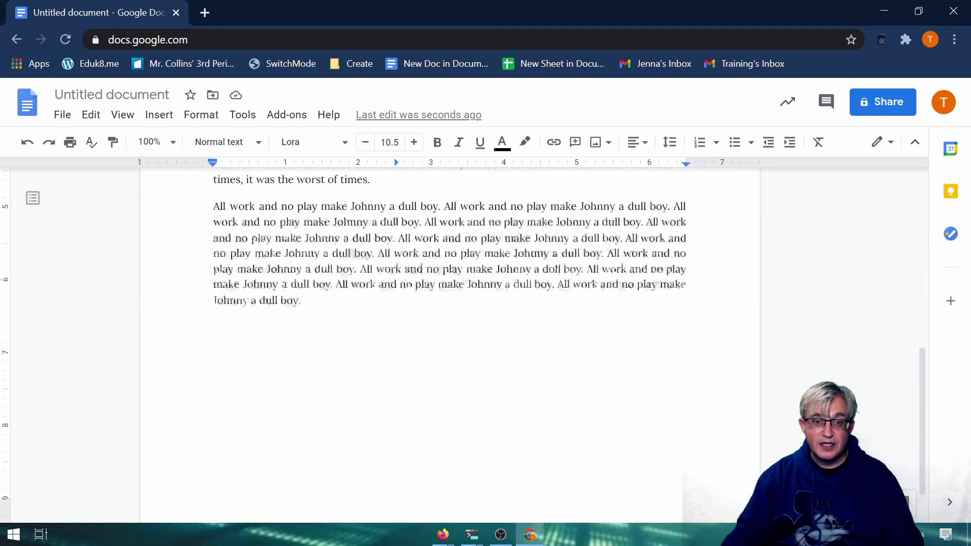
key("ctrl+z")
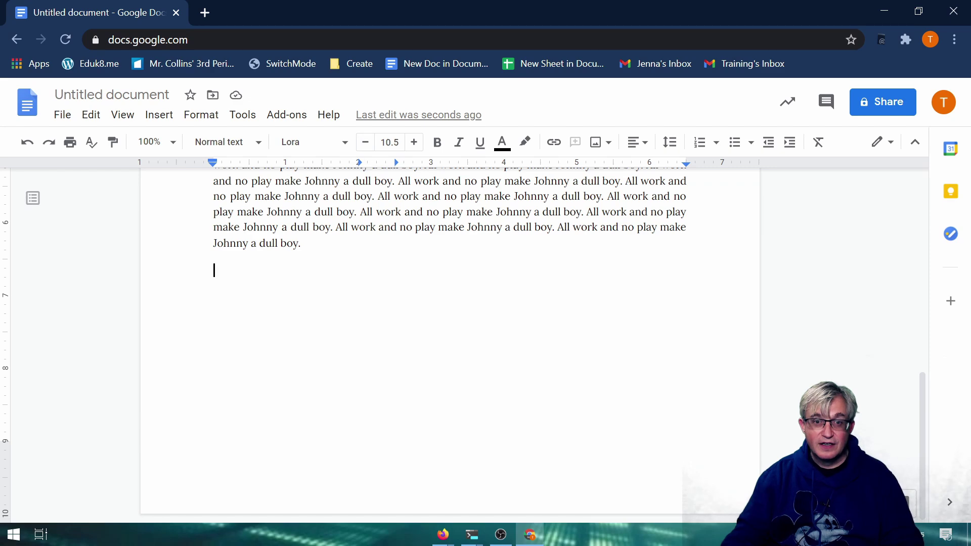
key("ctrl+y")
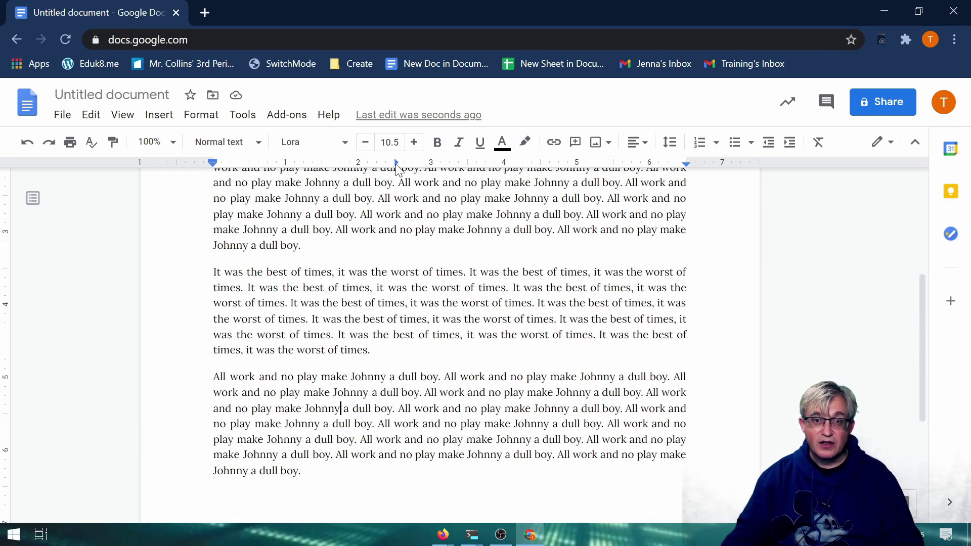
scroll(398, 170, "down", 3)
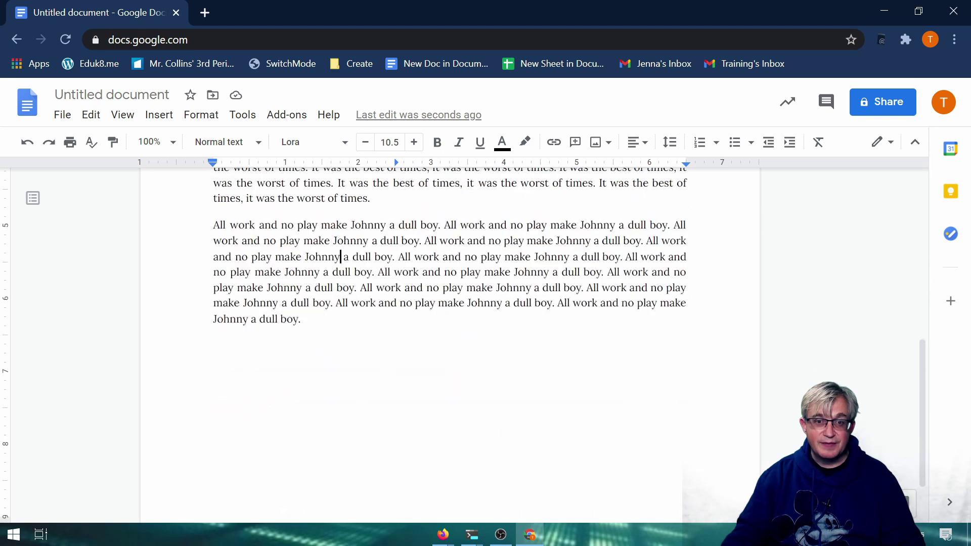
scroll(449, 344, "up", 3)
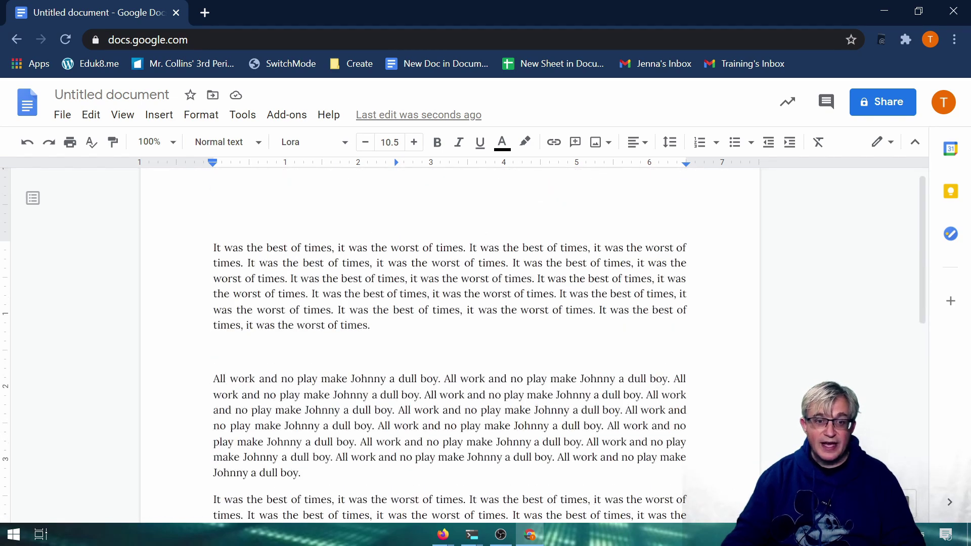
left_click(214, 352)
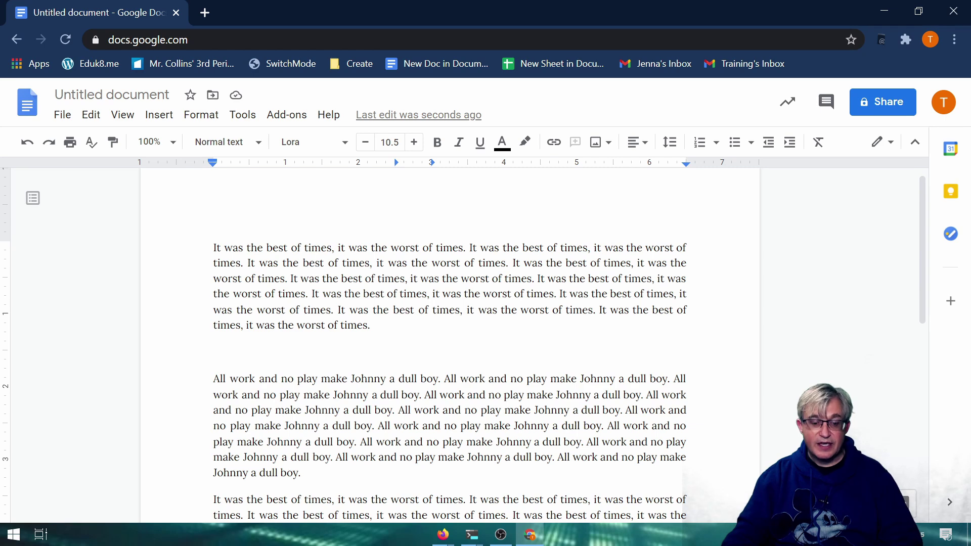
Select the whole document and remove the 2.5-inch tab stop from all paragraphs
key("ctrl+a")
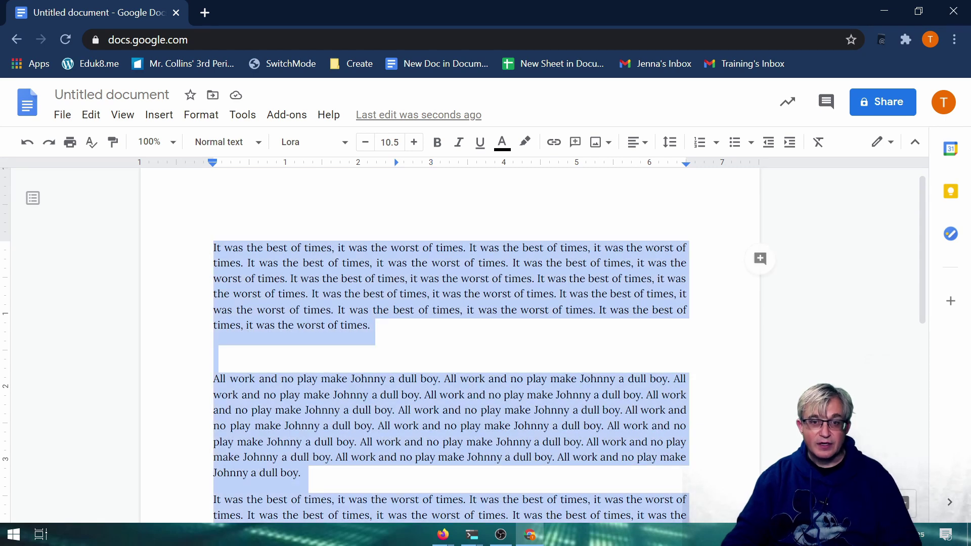
right_click(396, 163)
left_click(375, 247)
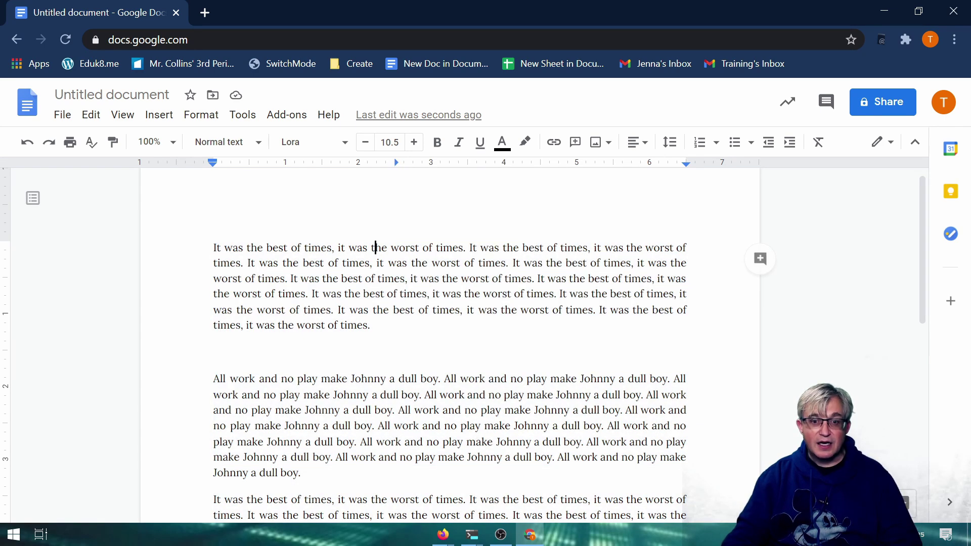
key("ctrl+a")
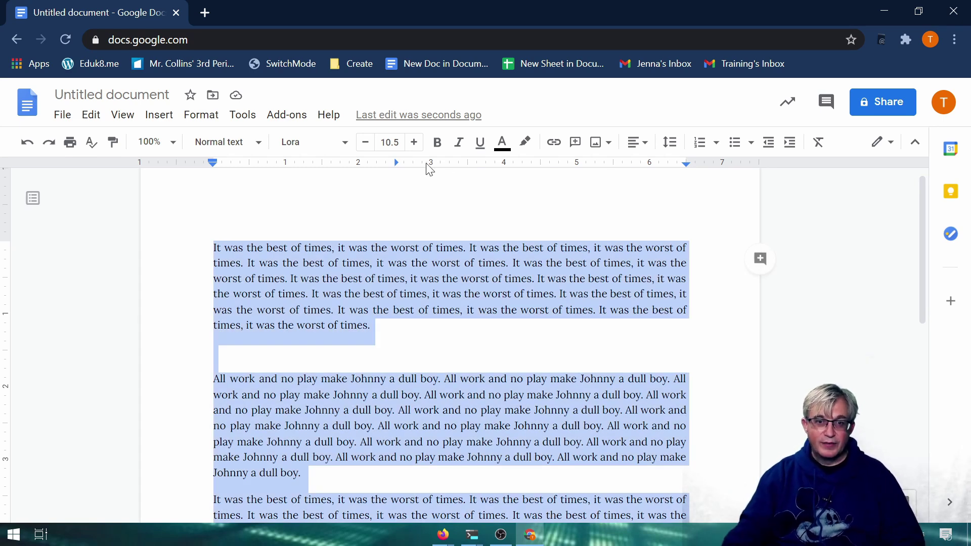
left_click_drag(395, 161, 396, 182)
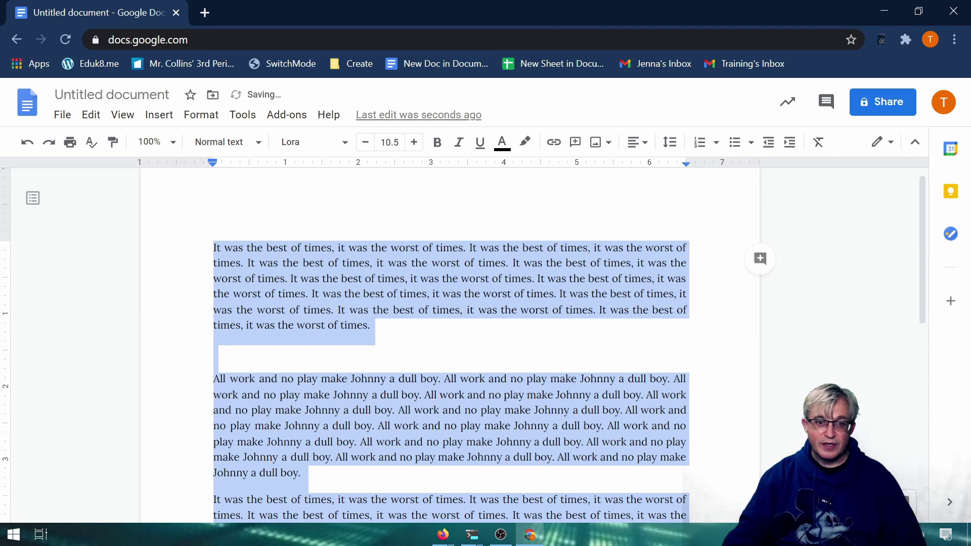
Enter "This is a test." at the 3-inch tab stop on the blank line below the first paragraph
left_click(215, 352)
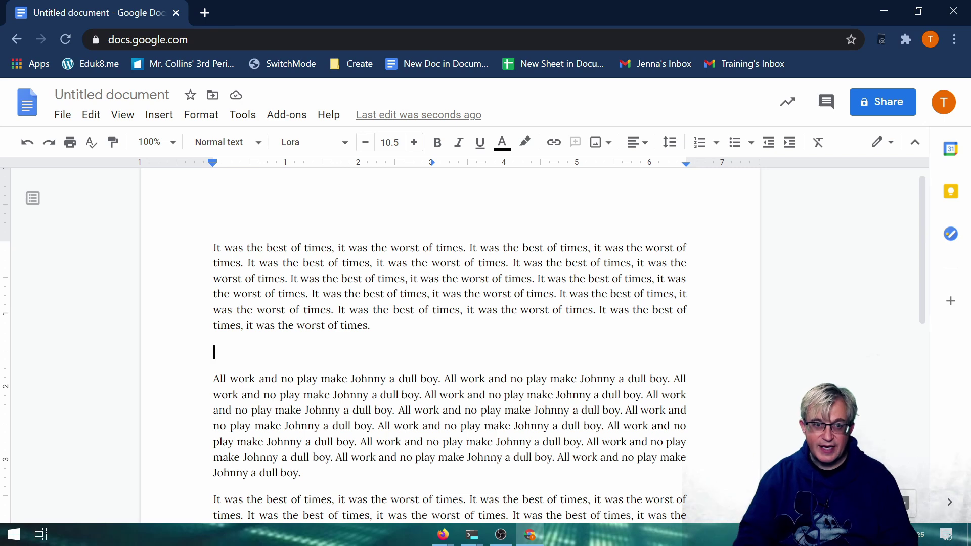
key("Tab")
type("This it")
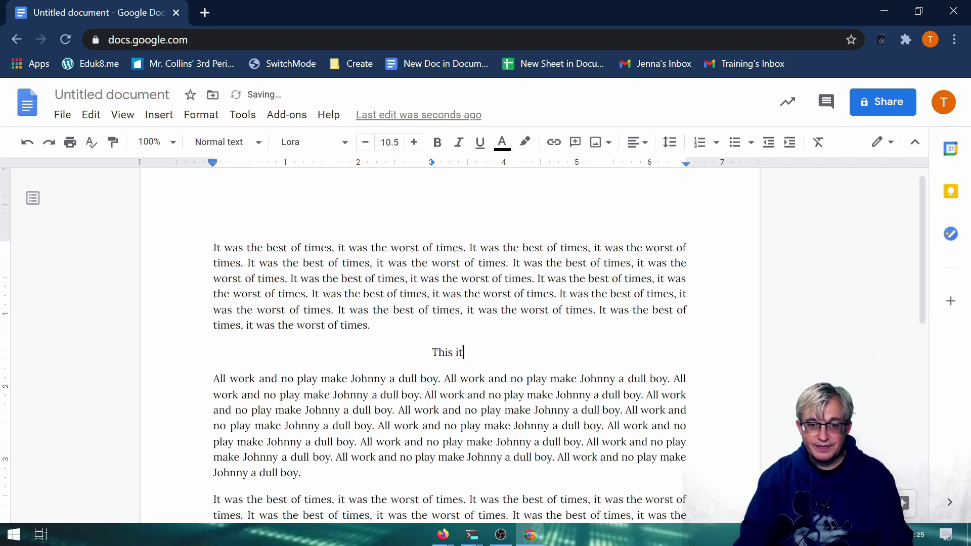
key("BackSpace")
type("s a test.")
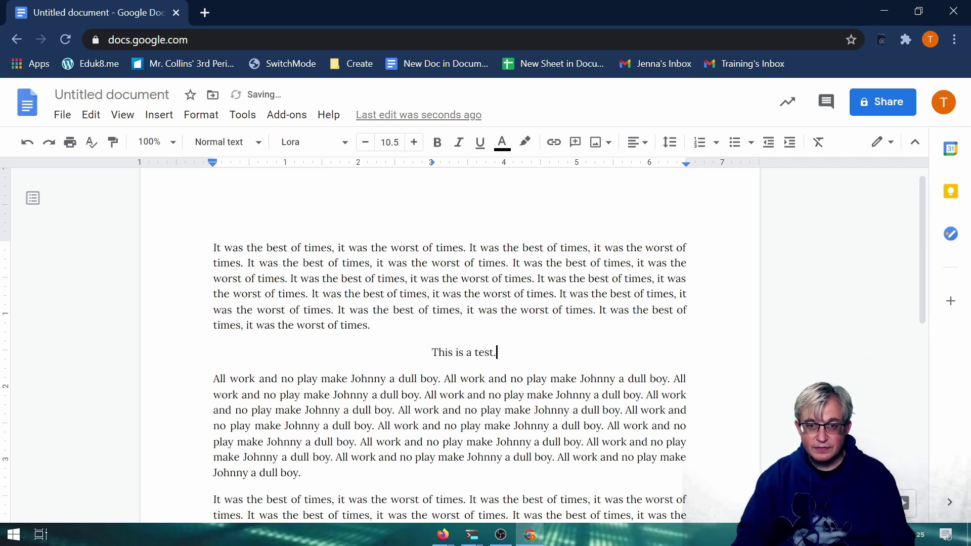
Add a new line below the test sentence and enter "Another paragraph" at its tab stop
key("Return")
key("Tab")
type("Th")
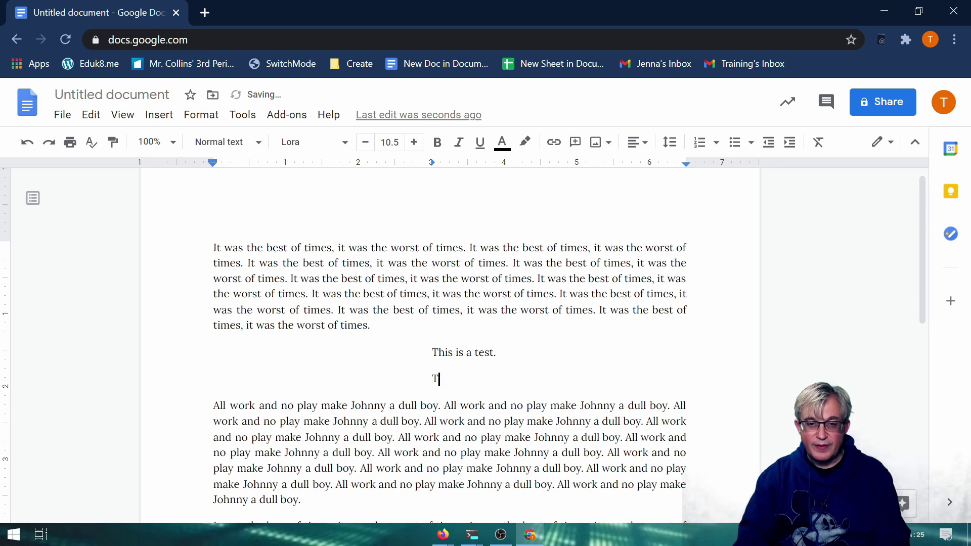
key("BackSpace")
key("BackSpace")
type("Anoith")
key("BackSpace")
key("BackSpace")
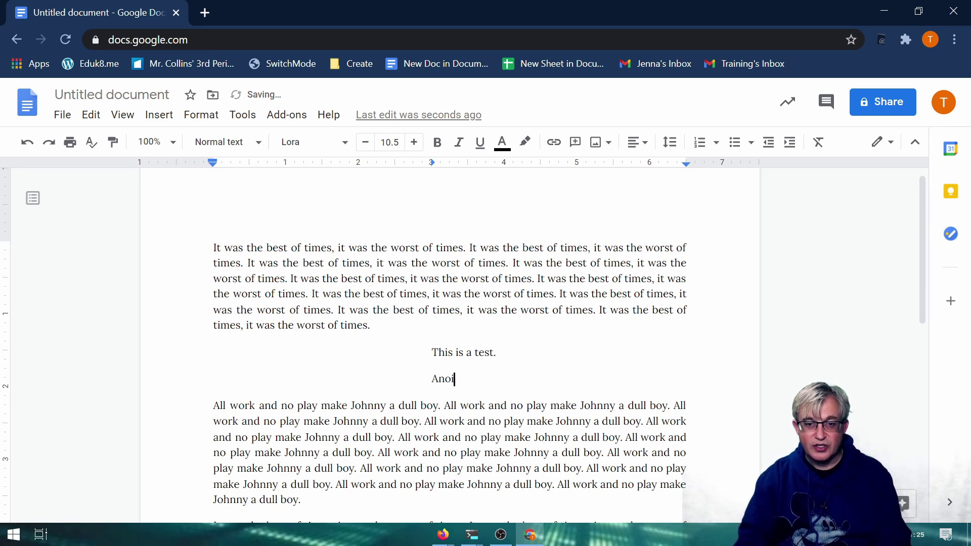
type("her ")
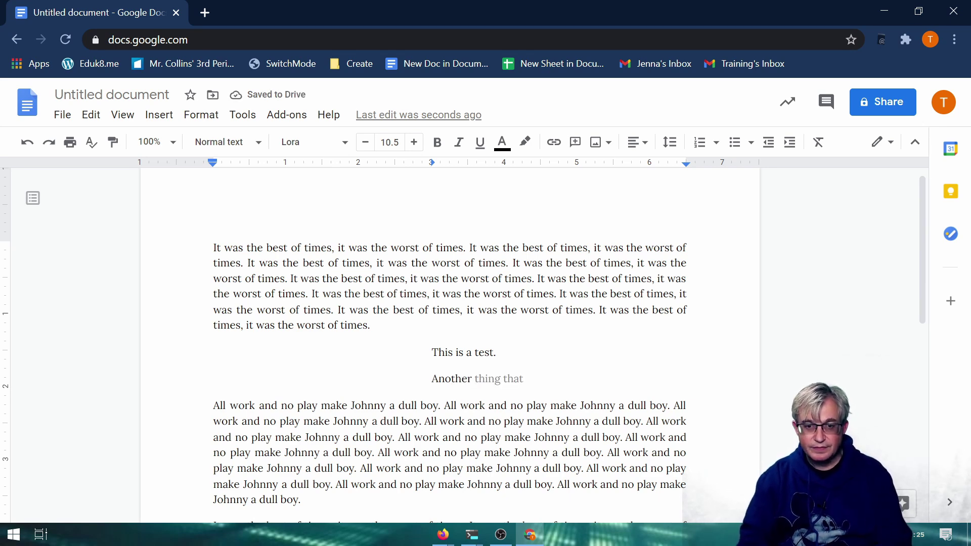
type("paragraph")
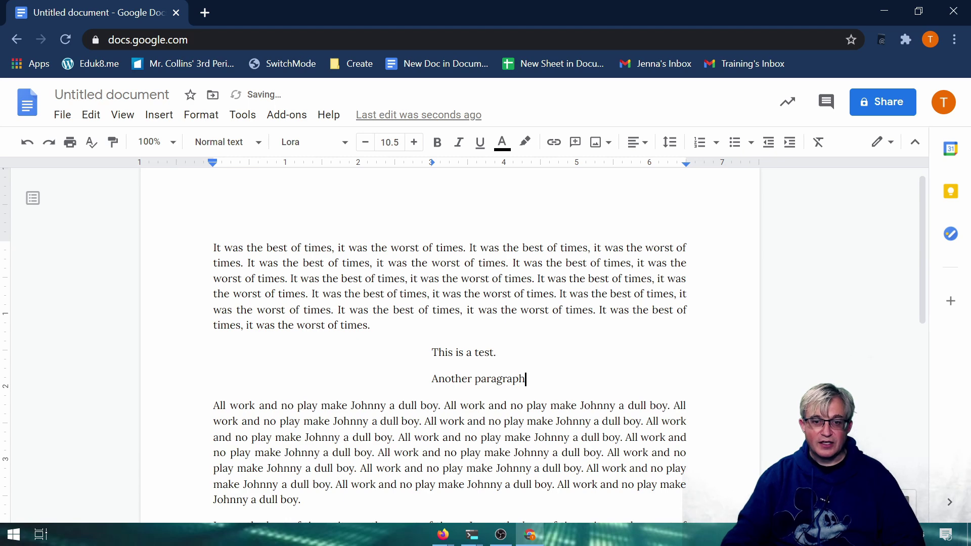
Select the two short tabbed lines below the first paragraph and remove their 3-inch tab stop
left_click(388, 438)
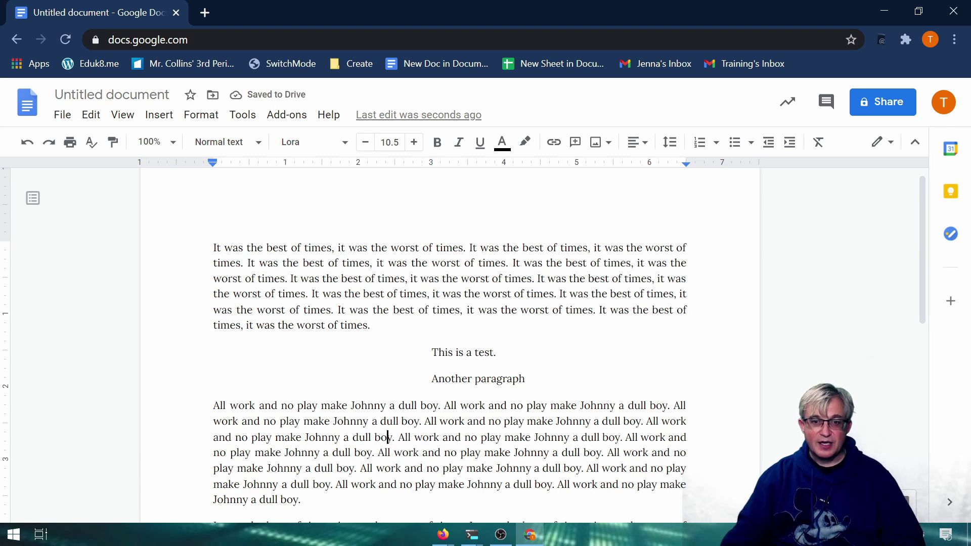
left_click(456, 379)
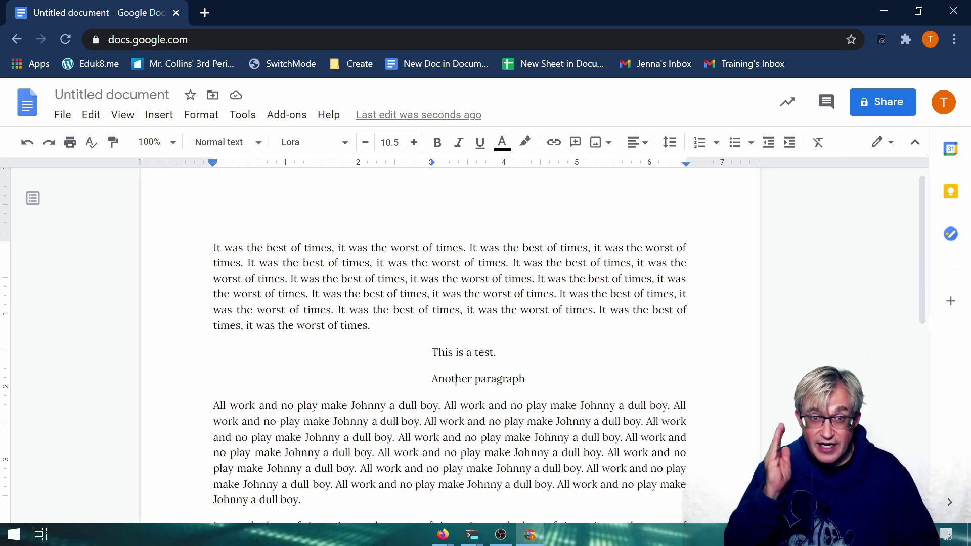
key("ctrl+a")
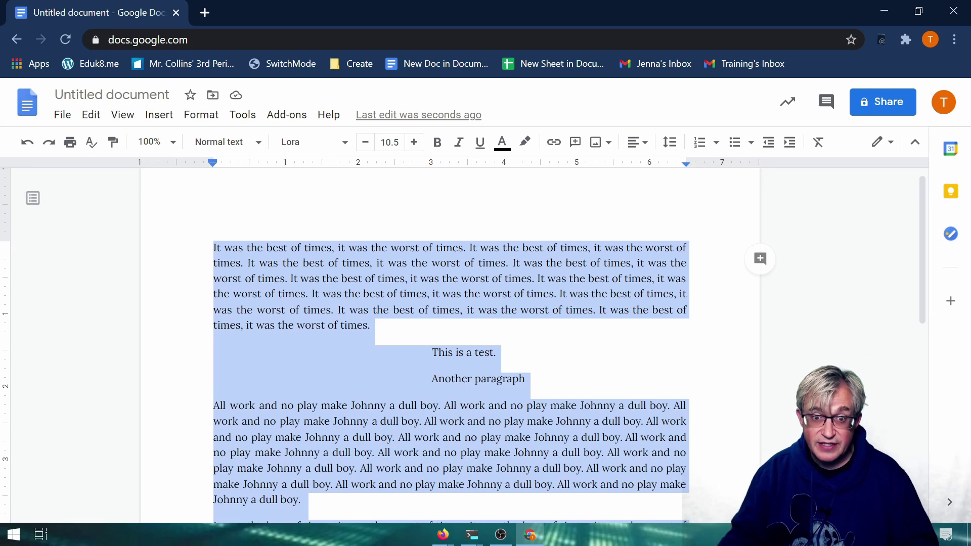
left_click_drag(527, 380, 228, 351)
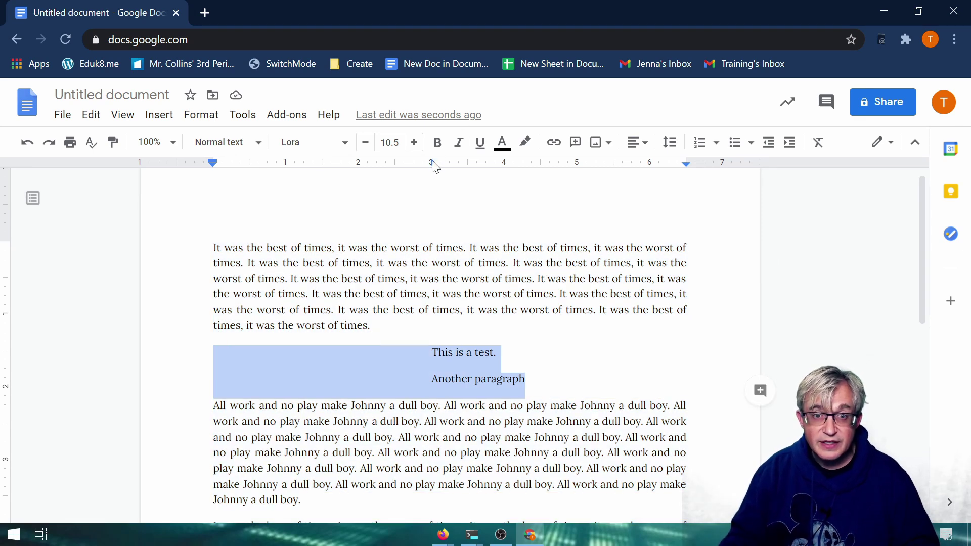
left_click_drag(431, 164, 433, 202)
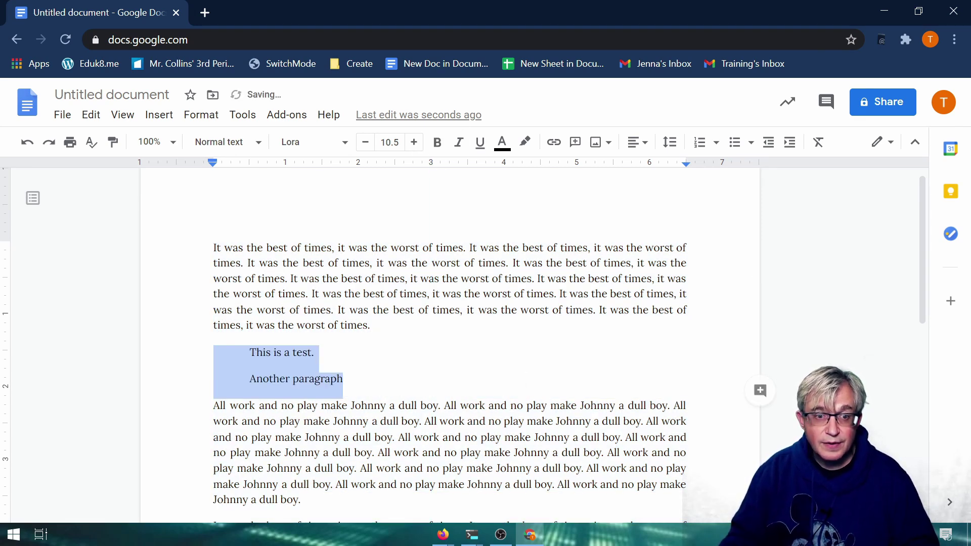
Insert two blank lines above the first paragraph and place the insertion point on the first one
left_click(220, 263)
key("Return")
key("Return")
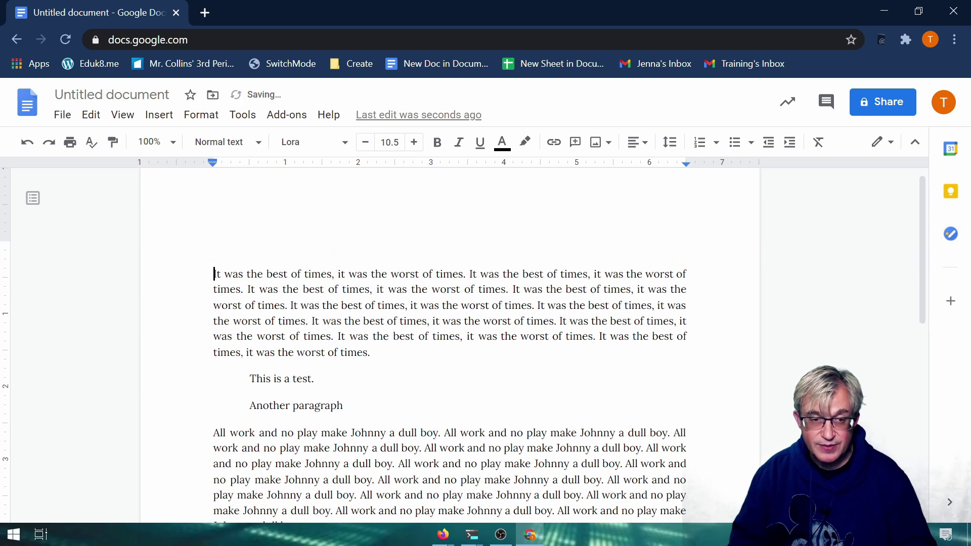
key("Up")
key("Up")
Add a left tab stop at 4 inches to the first line and enter "This a left tab stop" at it
left_click(505, 164)
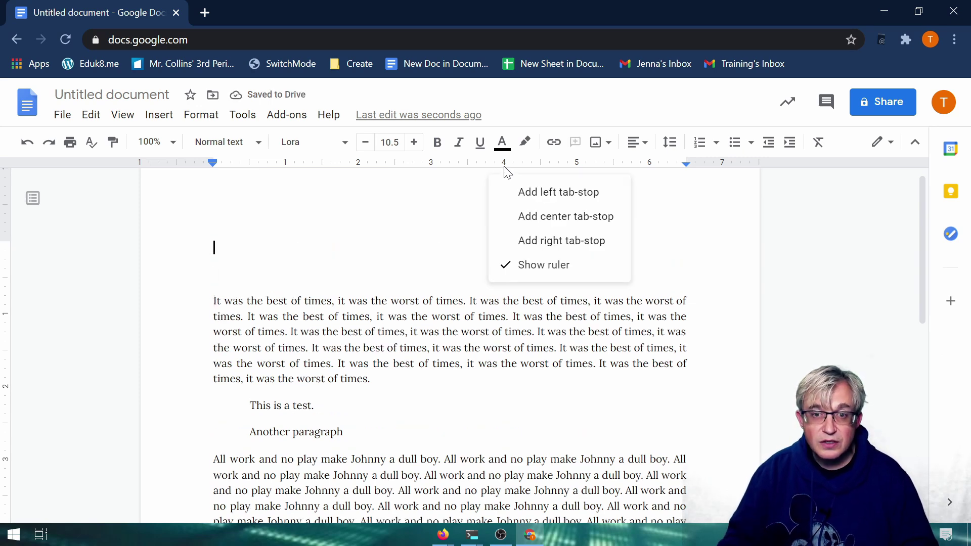
left_click(549, 200)
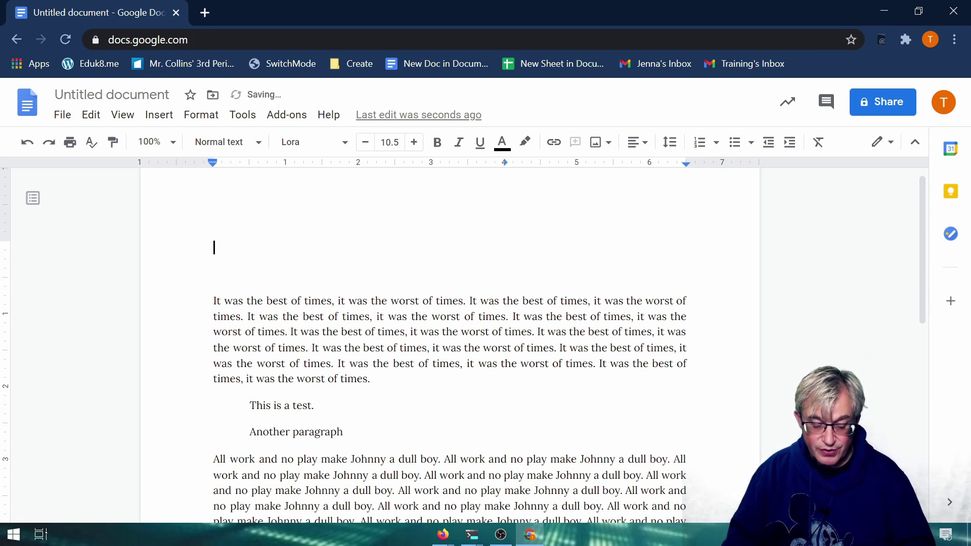
type("Thi")
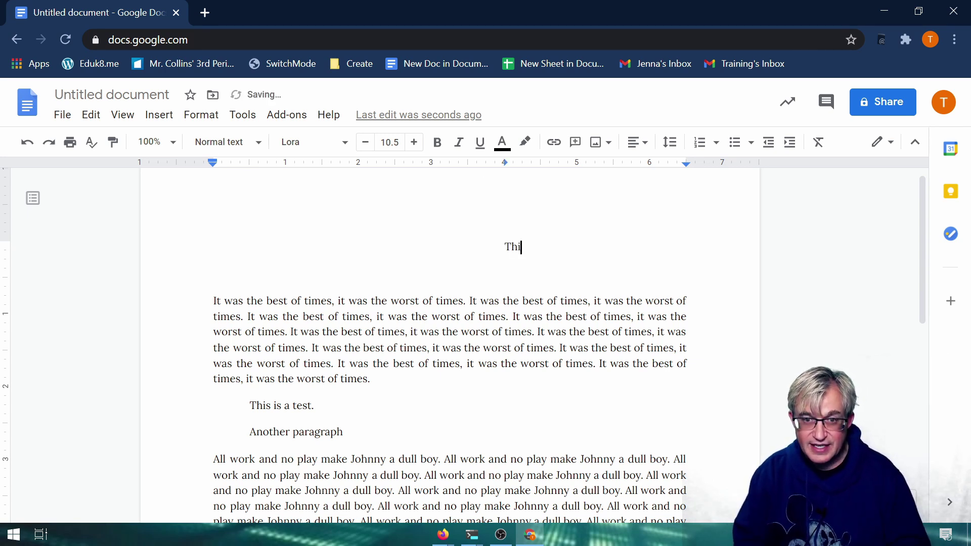
type("s a left tab stop")
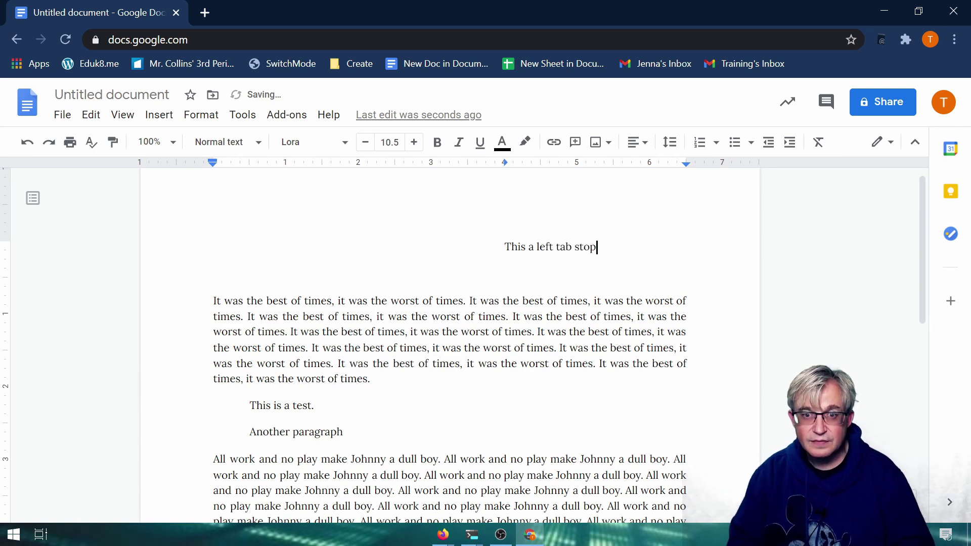
Start a new tabbed line below the left tab stop text and remove the 4-inch tab stop from it
key("Return")
key("Tab")
left_click_drag(505, 163, 509, 172)
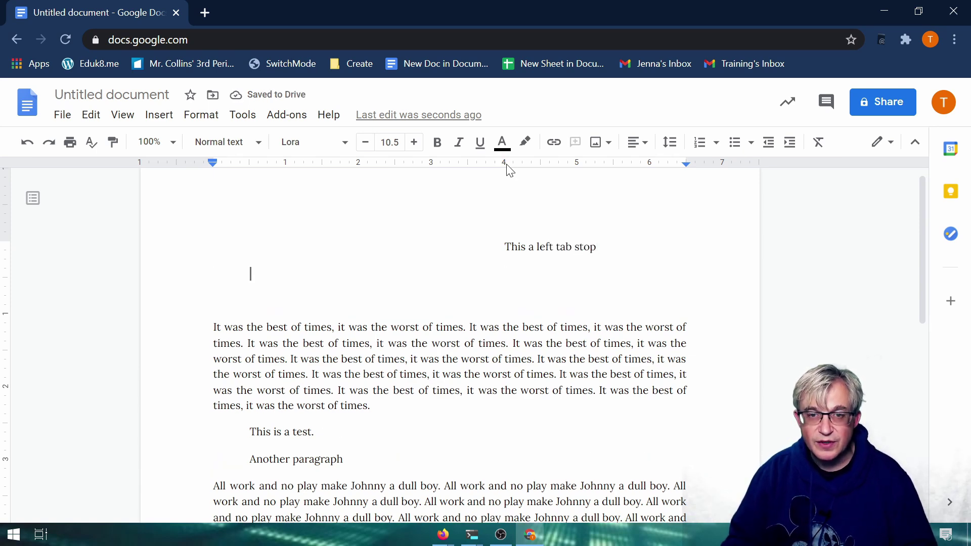
Remove the leading tab from the line below the left tab stop text and add a center tab stop at about 4 inches
key("BackSpace")
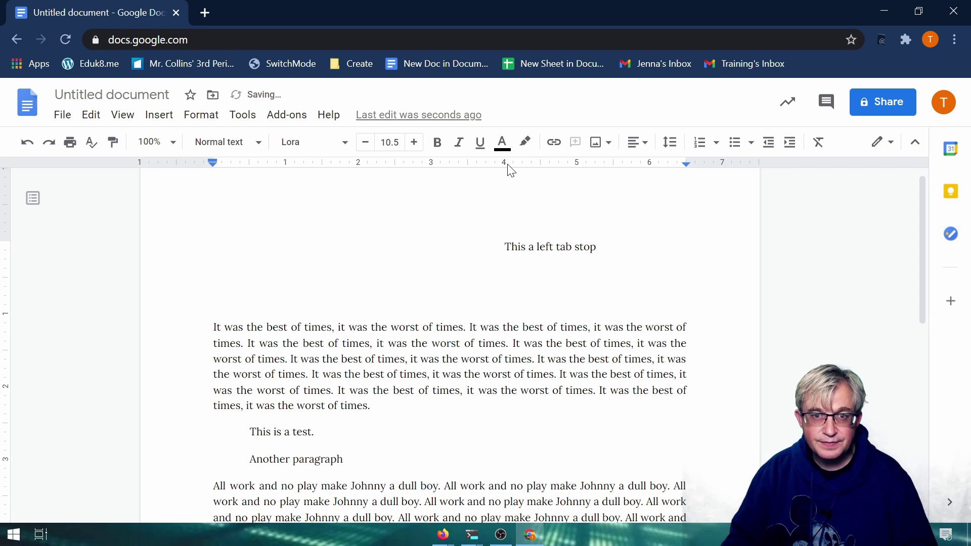
left_click(510, 170)
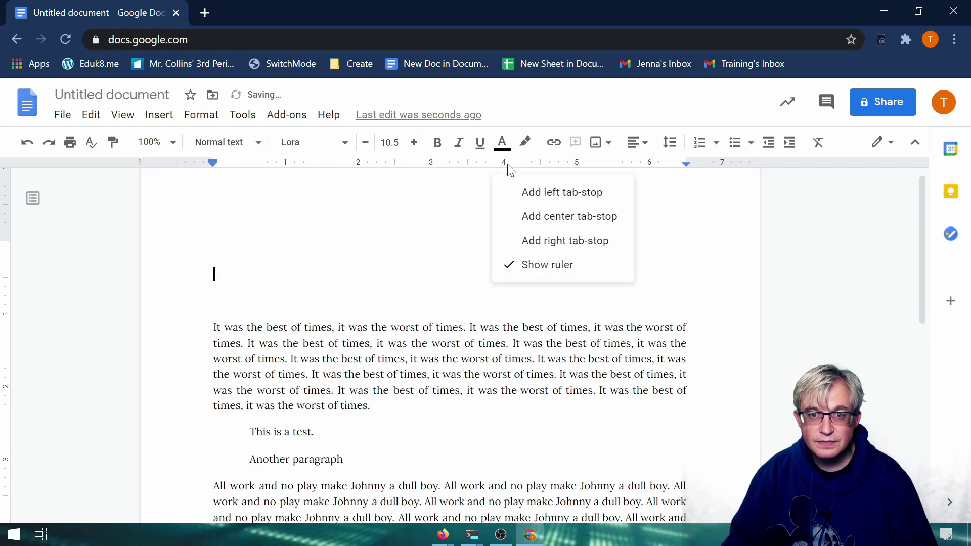
left_click(567, 217)
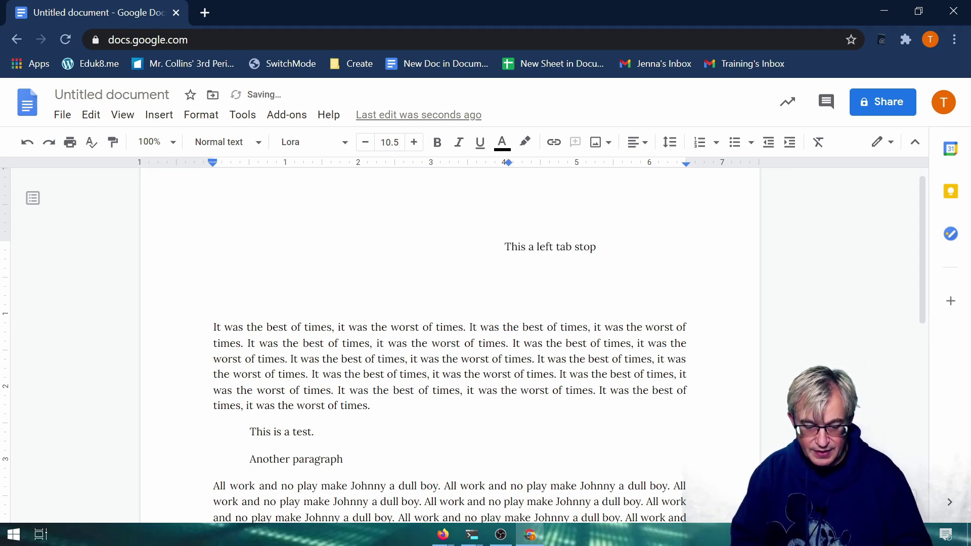
type("This is")
key("BackSpace")
key("BackSpace")
key("BackSpace")
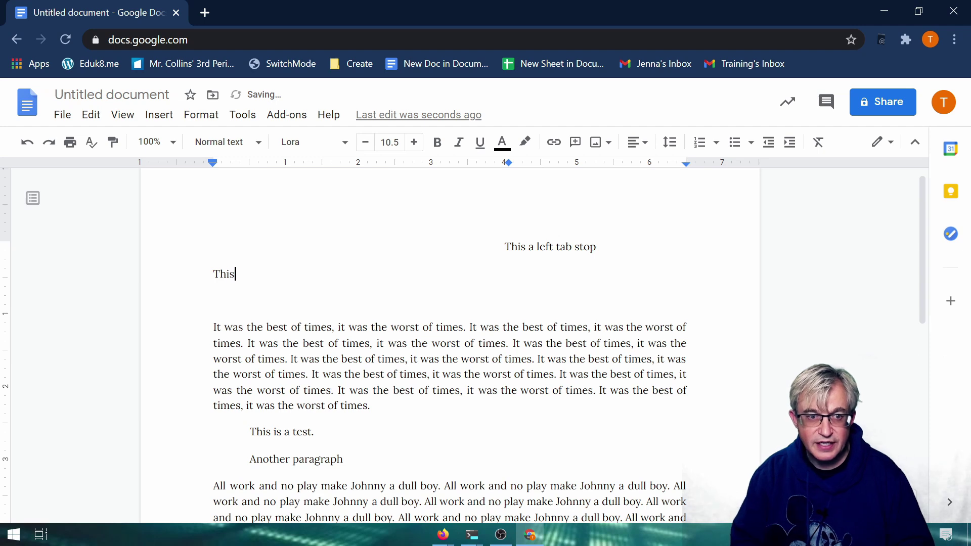
key("BackSpace")
key("BackSpace")
key("BackSpace")
key("BackSpace")
Tab to the center tab stop on the second line and enter "This is a center tab"
key("Tab")
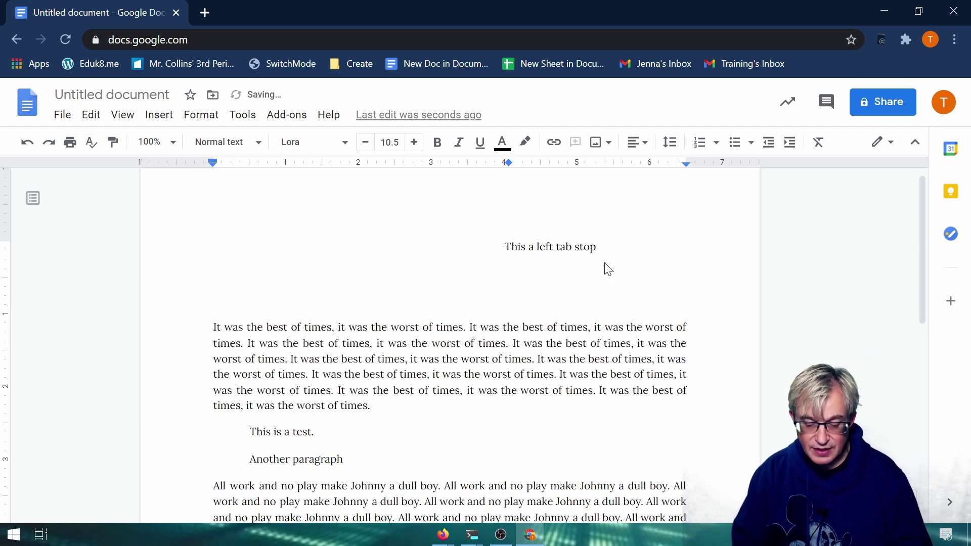
type("This is a center tavb")
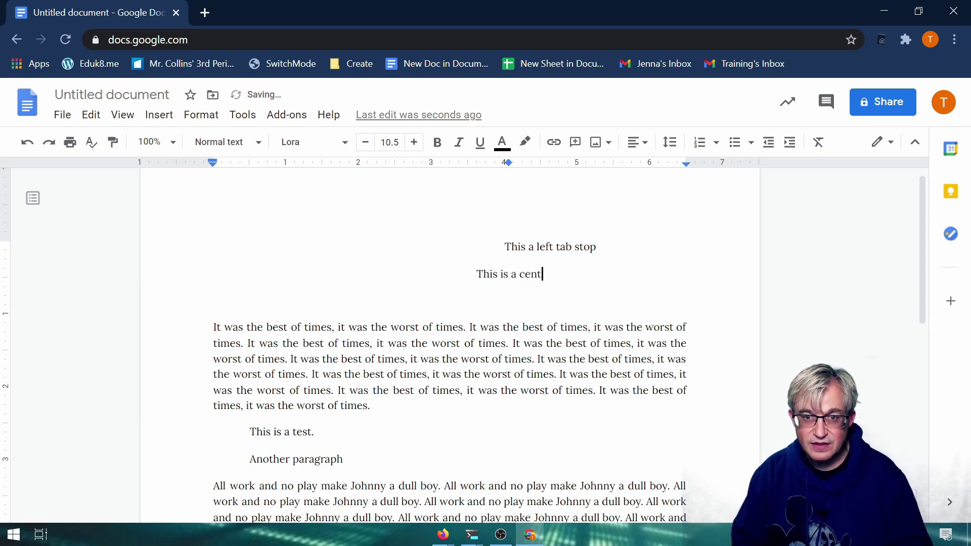
key("BackSpace")
key("BackSpace")
type("b")
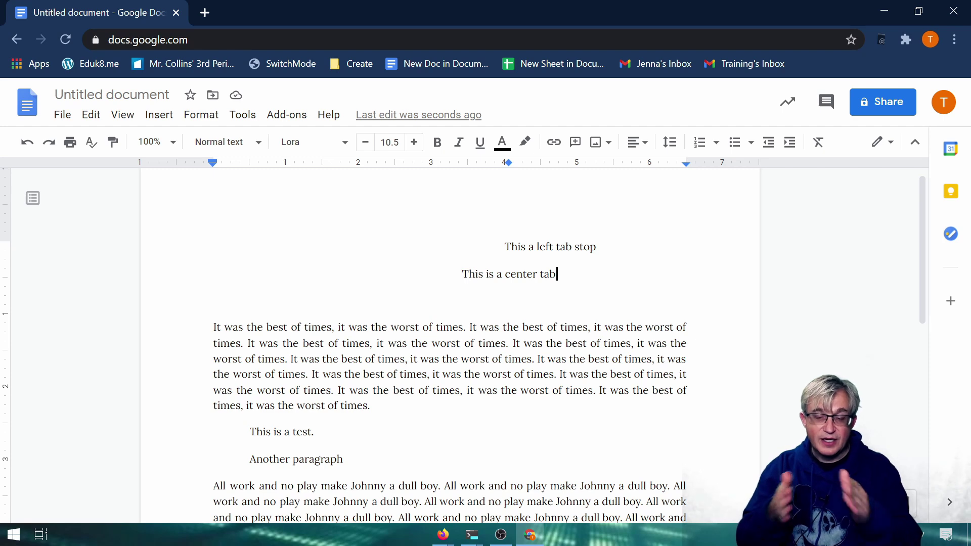
On a new line, replace the center tab stop with a right tab stop at 4 inches and enter "This to the right" at it
key("Return")
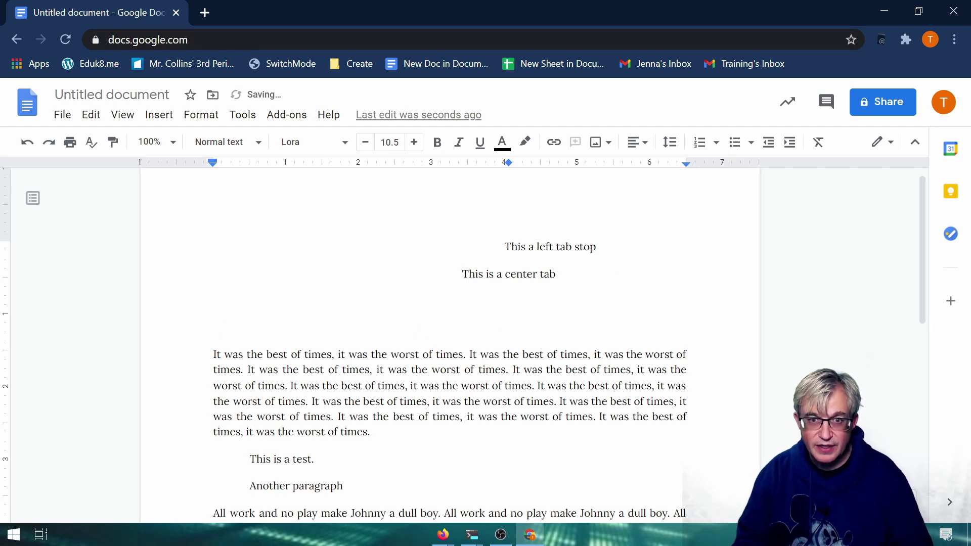
left_click(506, 162)
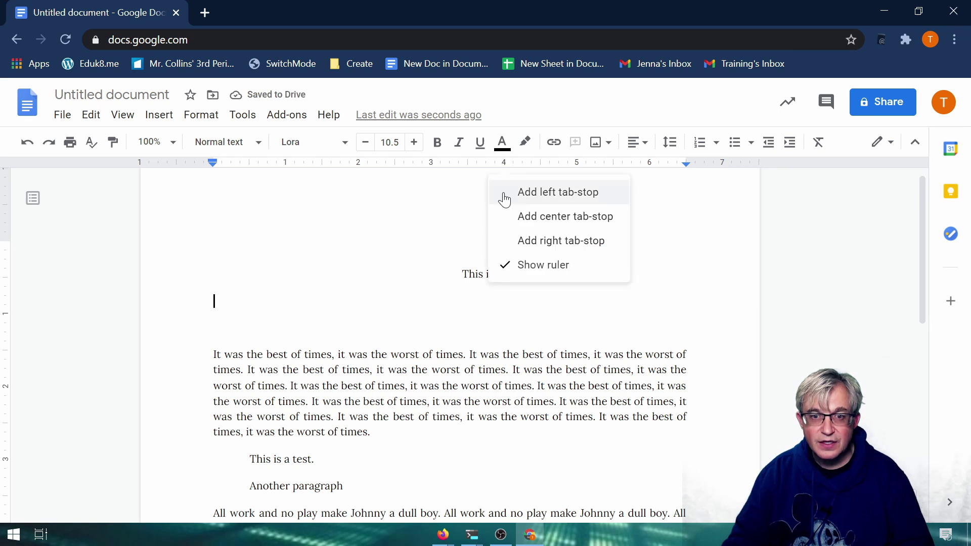
left_click(520, 241)
key("Tab")
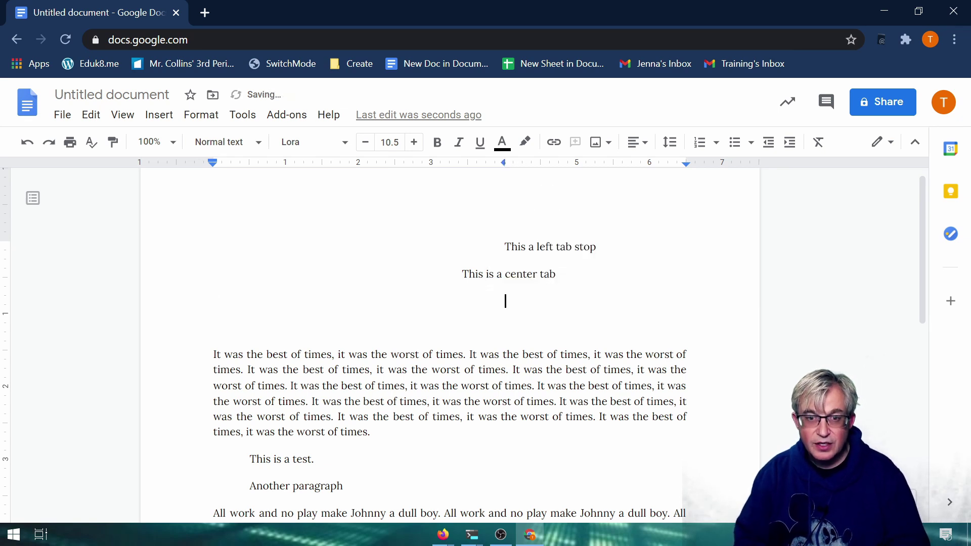
type("This to the ")
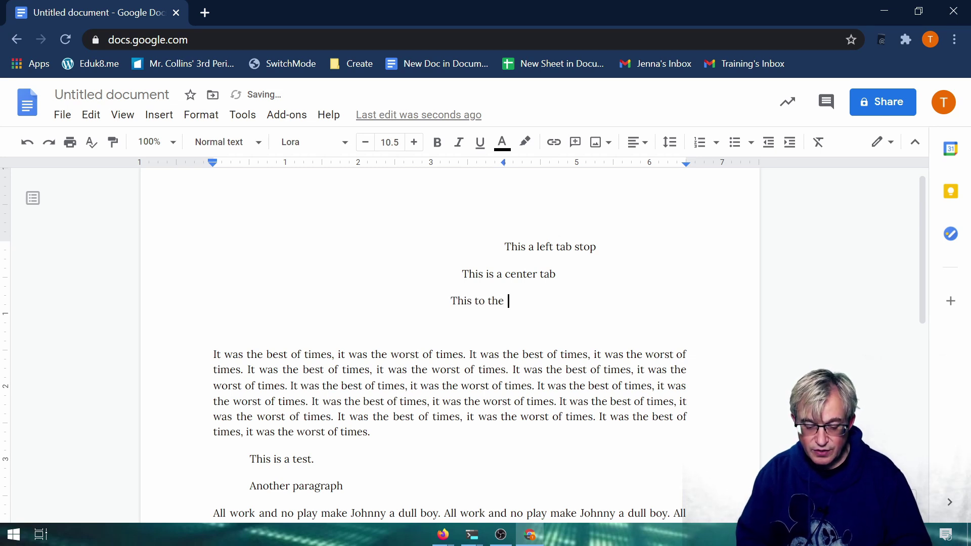
type("right")
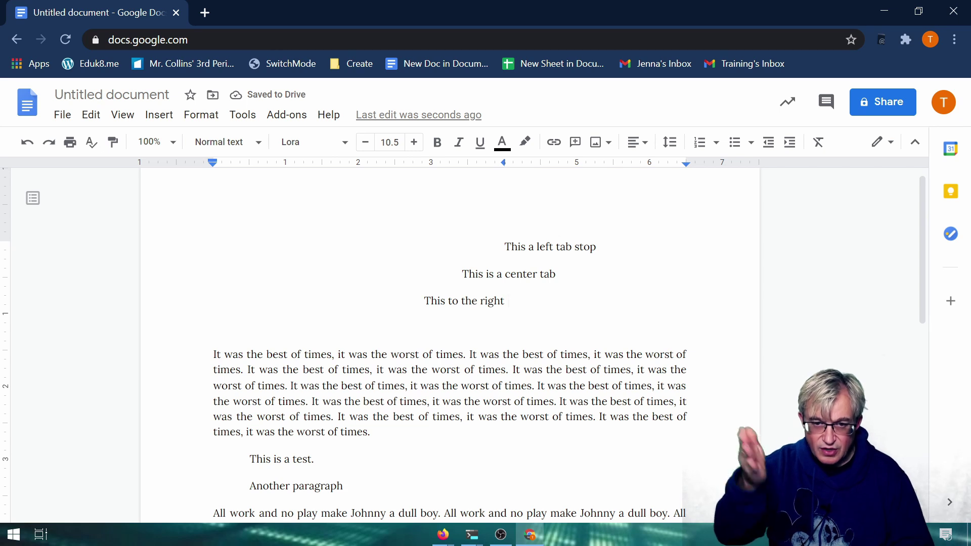
Reword the right-tabbed line to read "This a right tab stop."
key("BackSpace")
key("BackSpace")
key("BackSpace")
key("BackSpace")
key("BackSpace")
key("BackSpace")
key("BackSpace")
key("BackSpace")
key("BackSpace")
key("BackSpace")
key("BackSpace")
key("BackSpace")
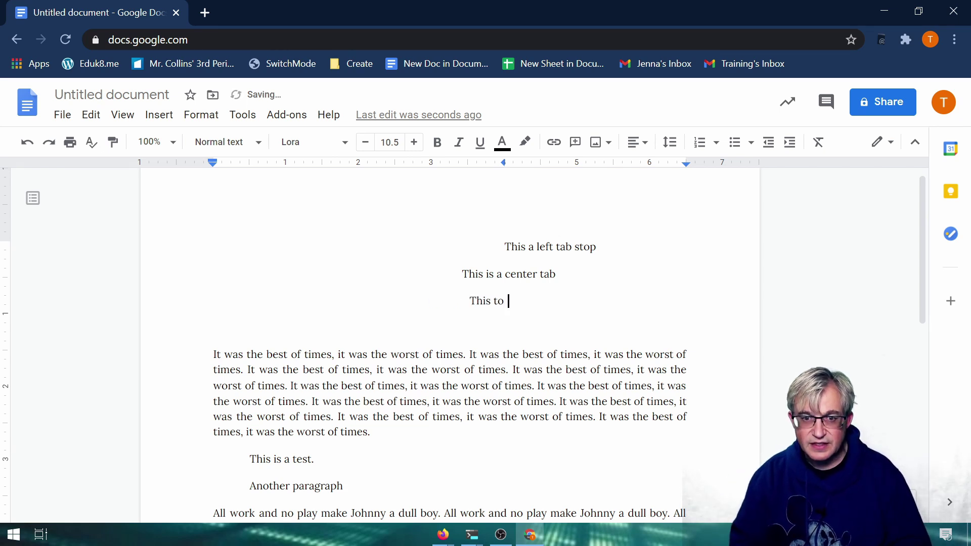
type("a right")
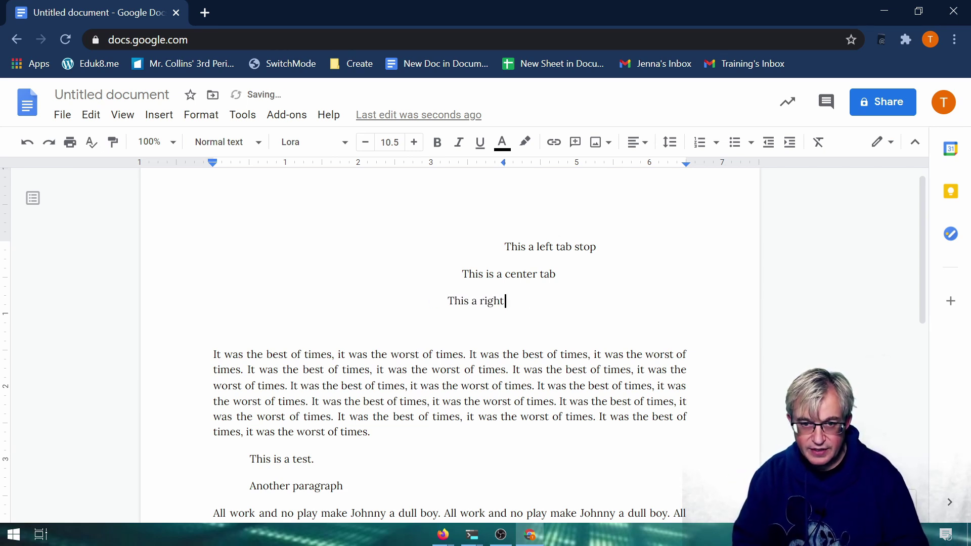
type(" tab stop.")
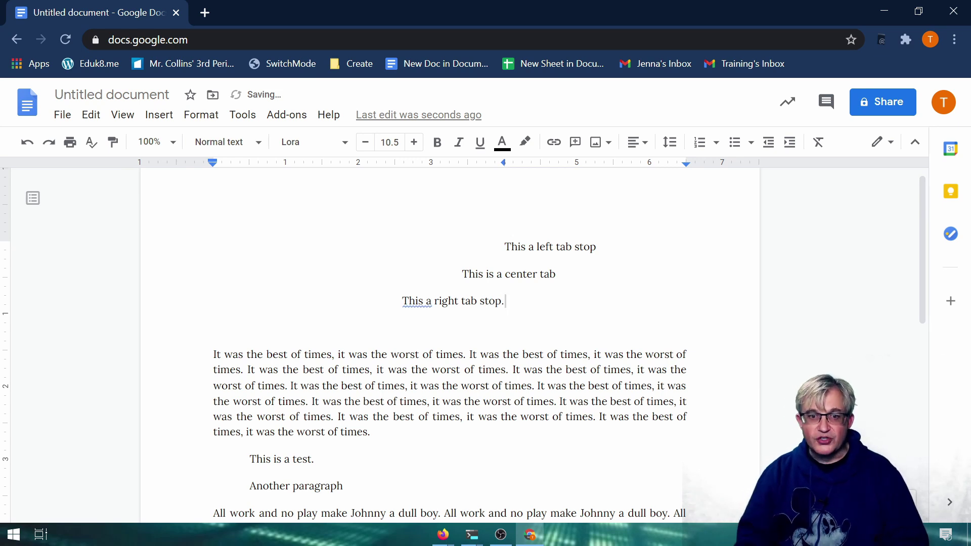
Add a right tab stop to the blank line above the first paragraph and move it onto the right margin
key("Down")
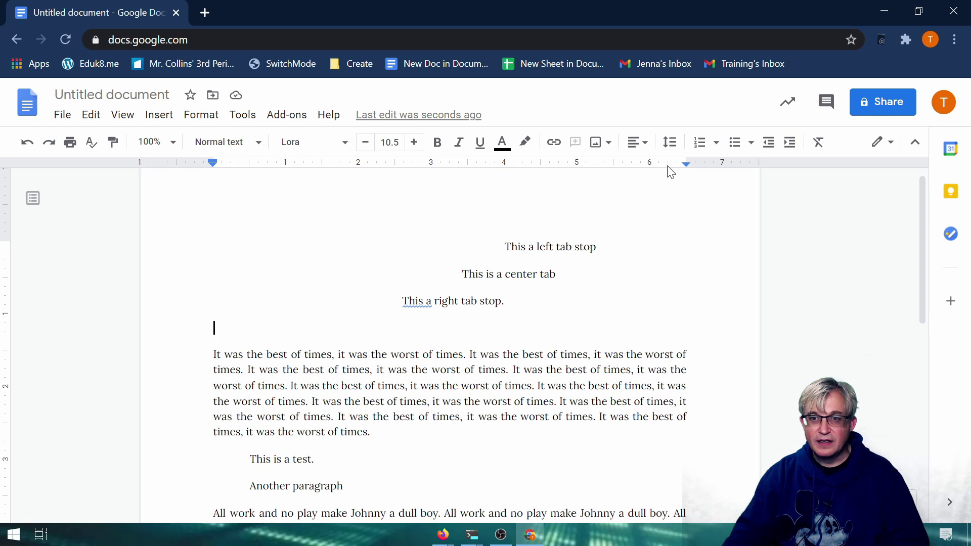
left_click(670, 165)
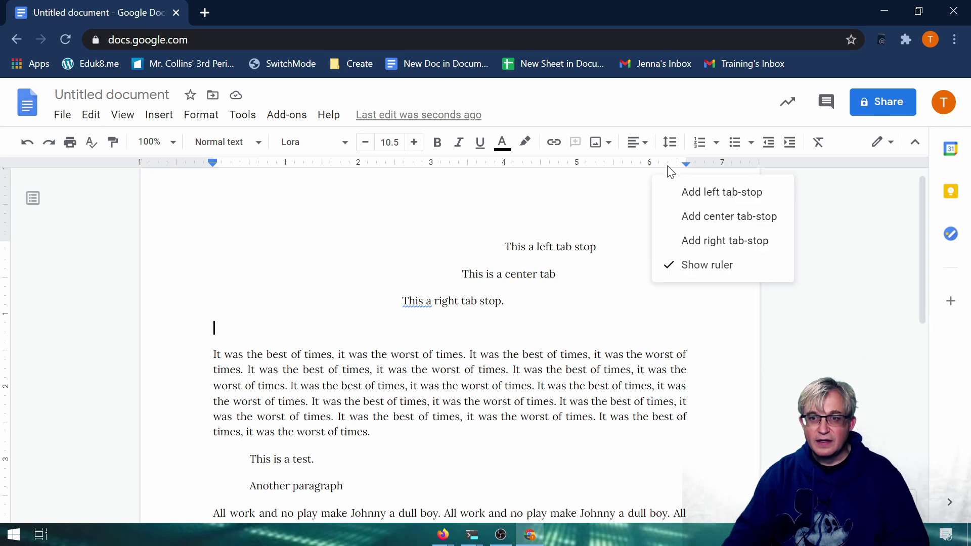
left_click(719, 240)
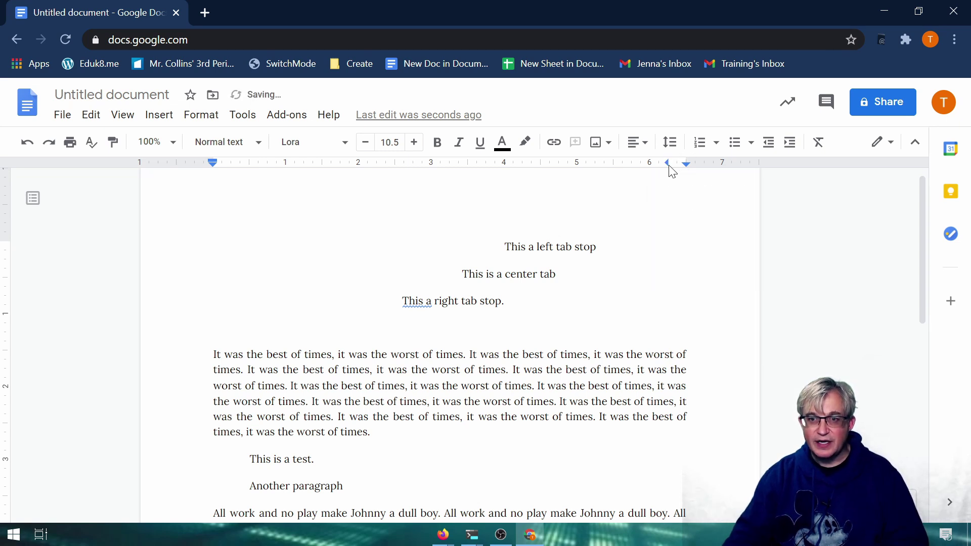
left_click_drag(664, 165, 686, 167)
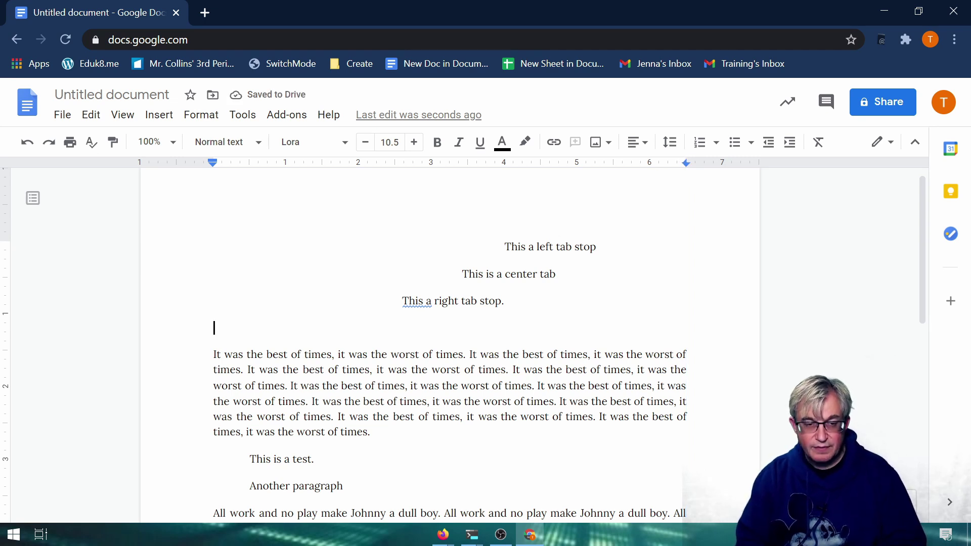
Enter "Name:" with an underscore blank at the line's start and "Date:" with an underscore blank at the right tab stop
type("NameL")
key("BackSpace")
type(":")
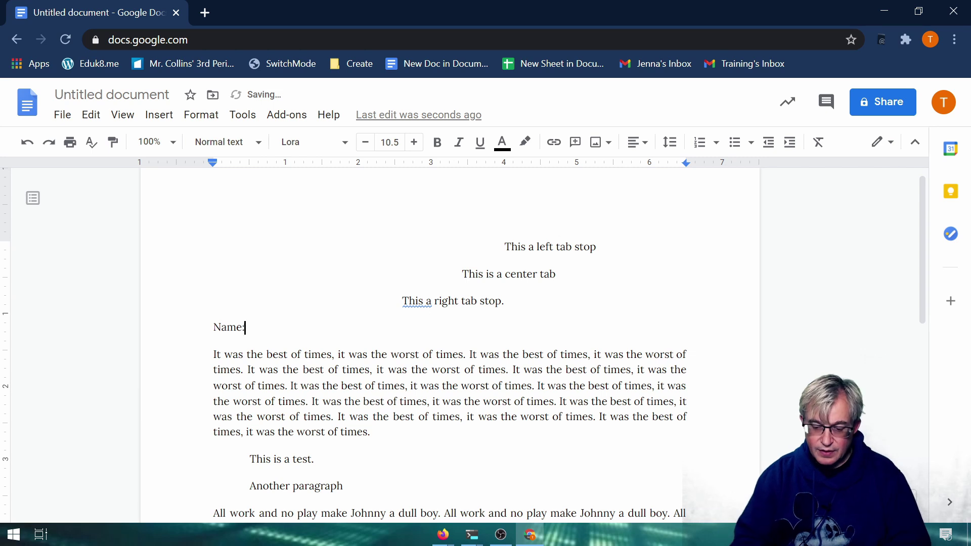
key("shift+Up")
key("Right")
type("____________")
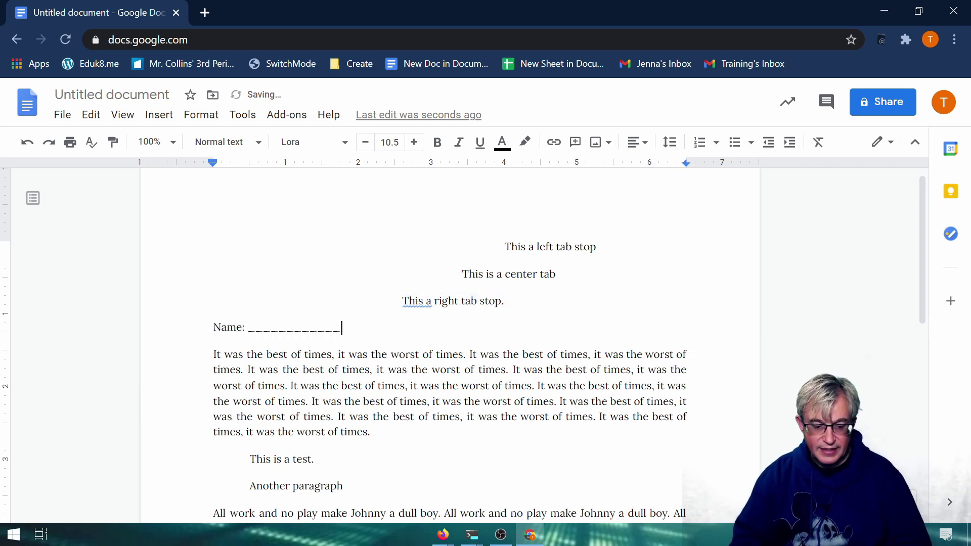
key("Tab")
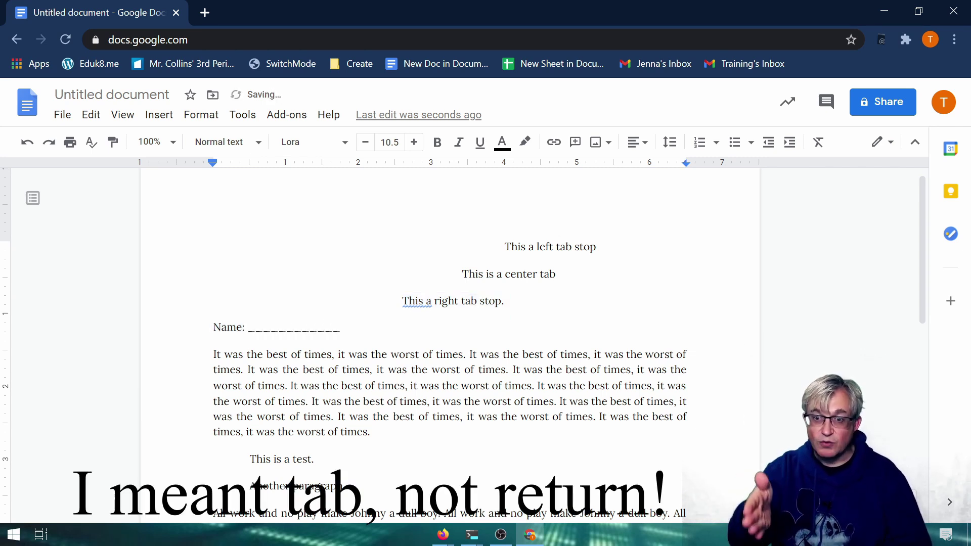
type("Date")
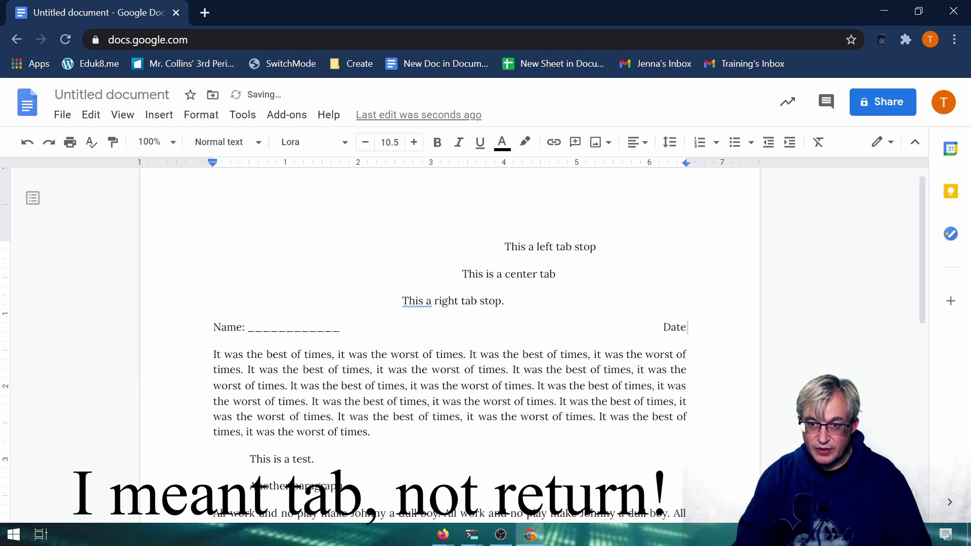
type(": ___________")
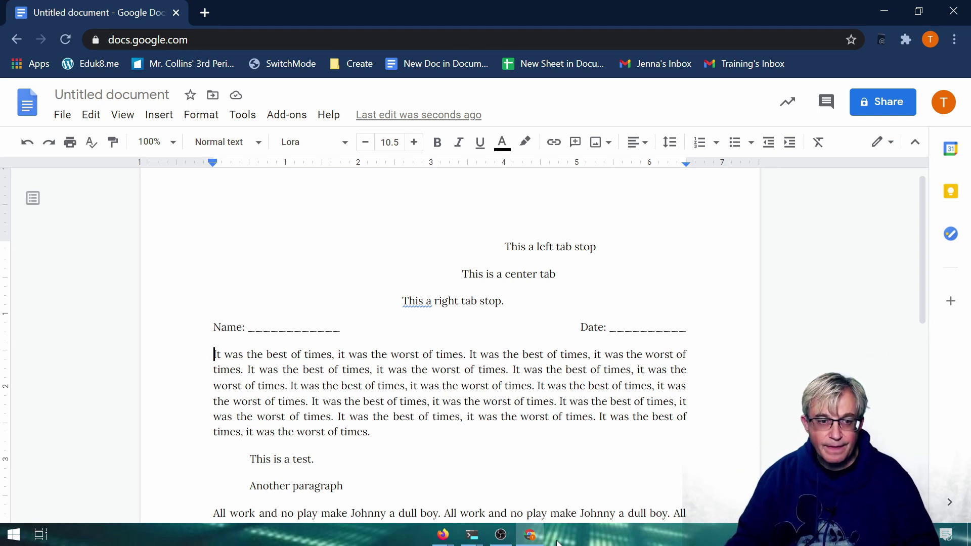
Insert a blank line below the Name and Date line and give it a right tab stop at the right margin
key("Return")
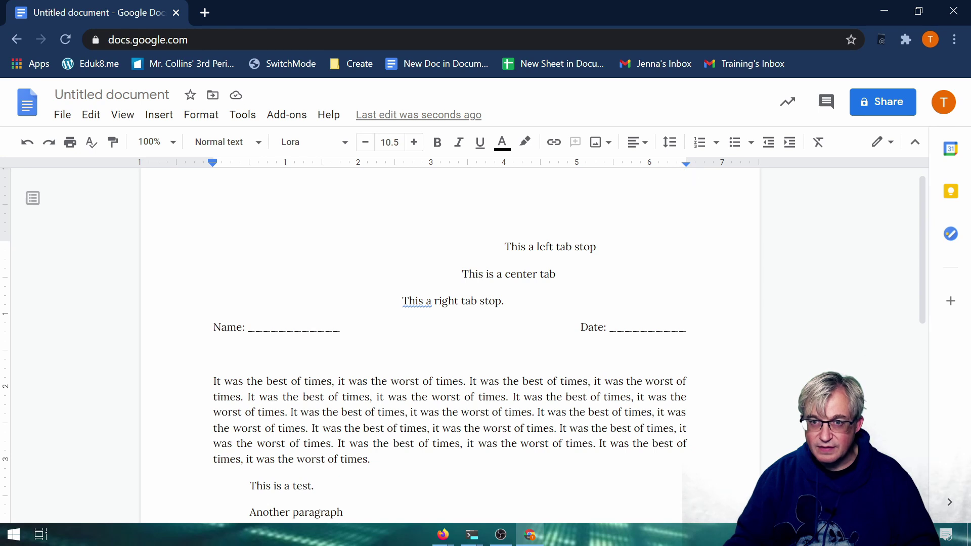
left_click(662, 166)
left_click(689, 241)
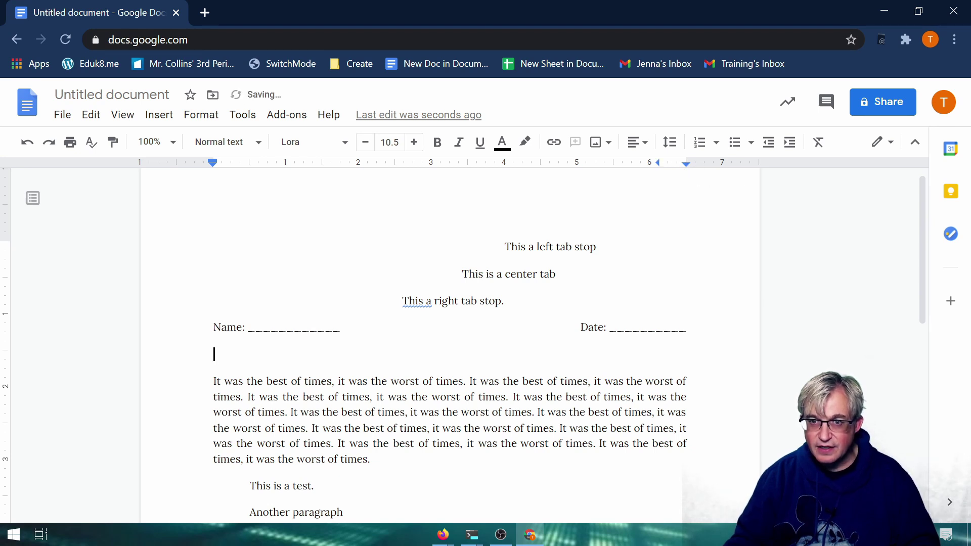
left_click_drag(658, 162, 686, 162)
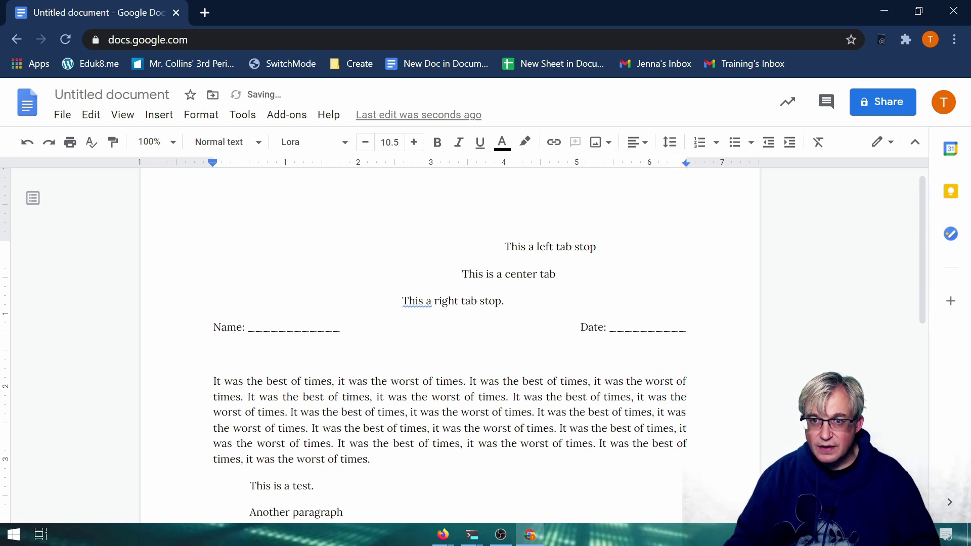
Move the tab stops of the left, center and right tab example lines to about 4.3 inches, one line at a time
left_click(535, 248)
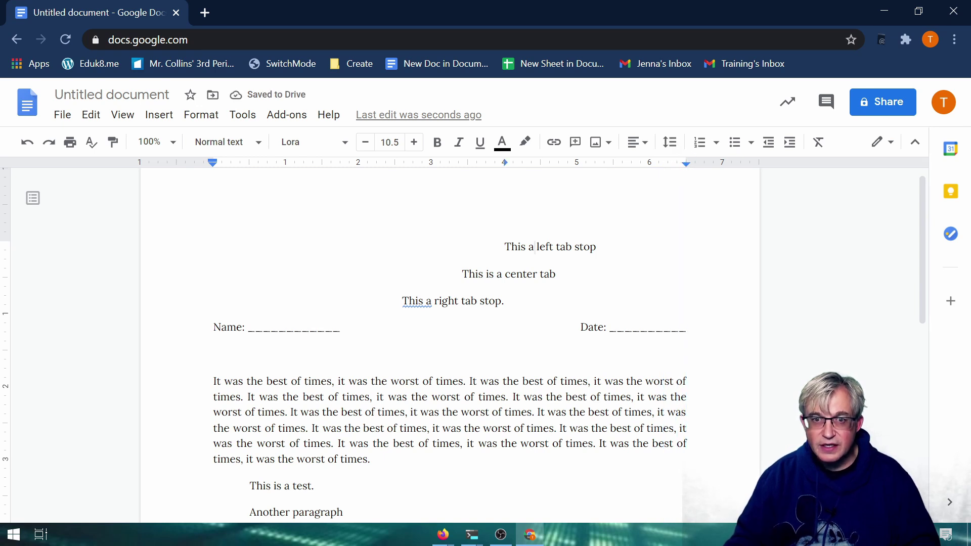
left_click_drag(505, 161, 528, 162)
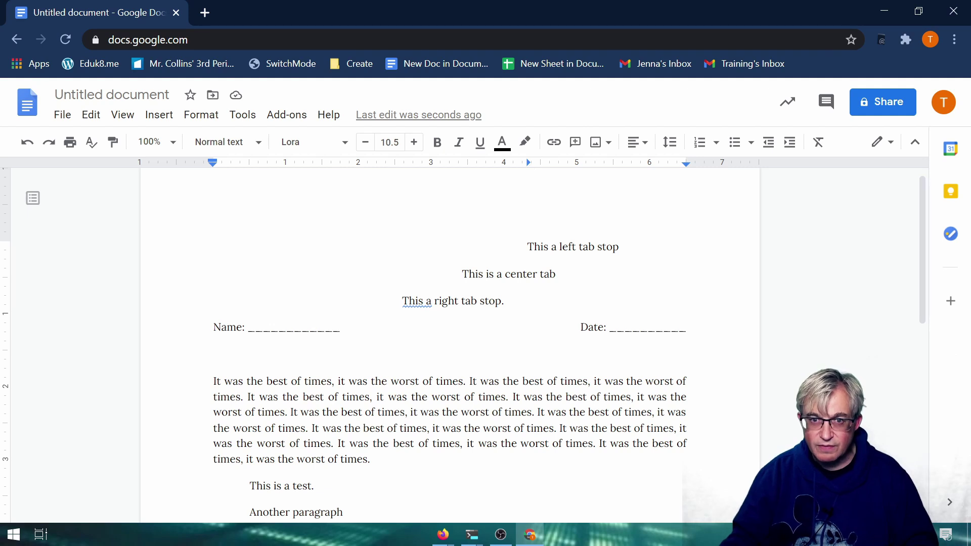
left_click(523, 273)
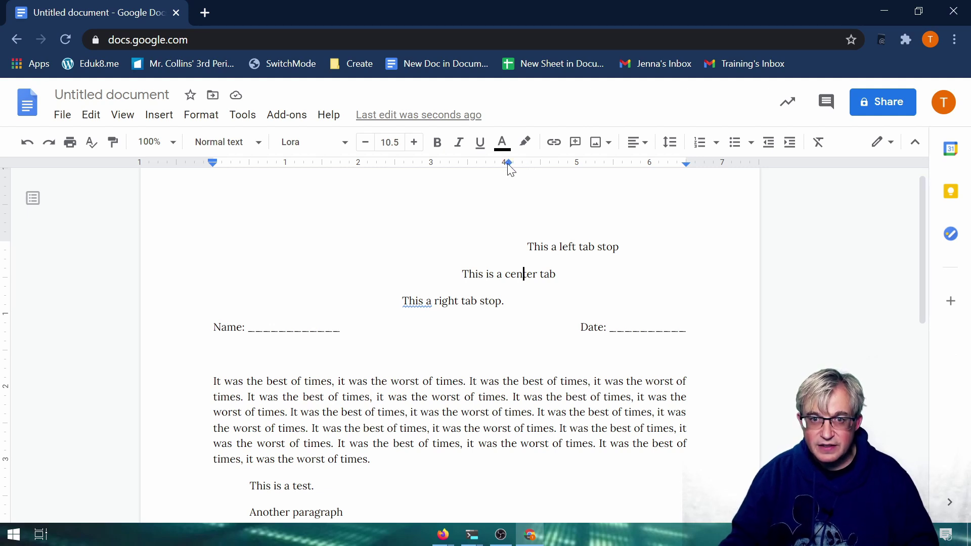
left_click_drag(509, 165, 530, 167)
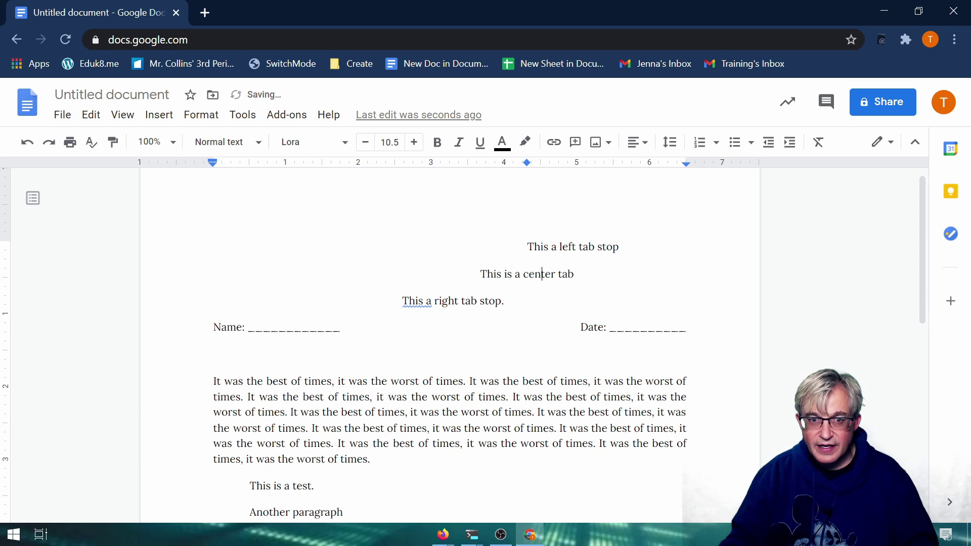
left_click(411, 301)
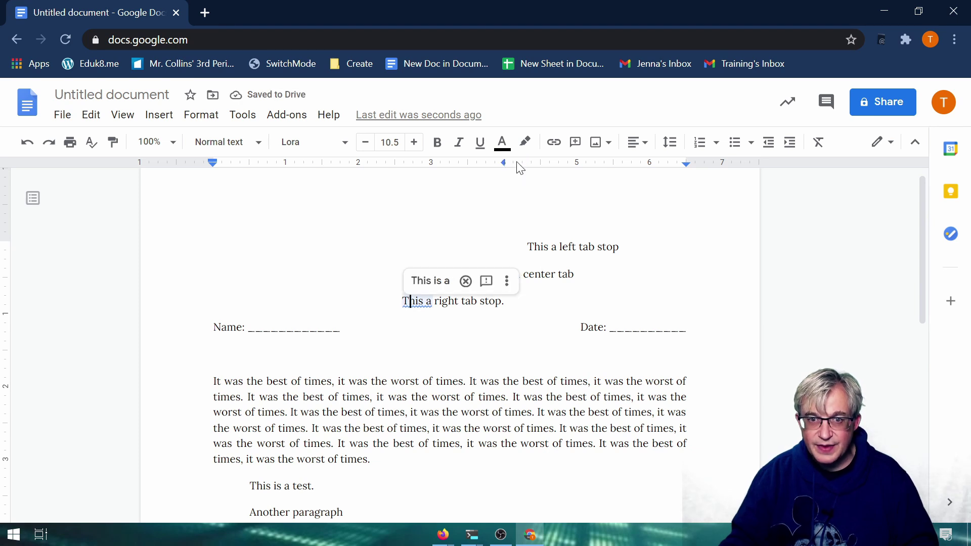
left_click_drag(527, 163, 526, 173)
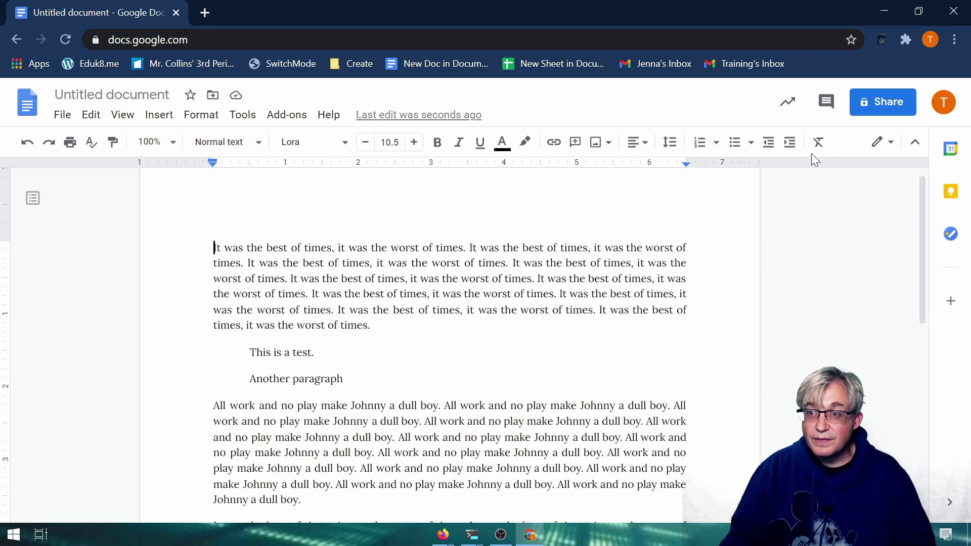
left_click(200, 116)
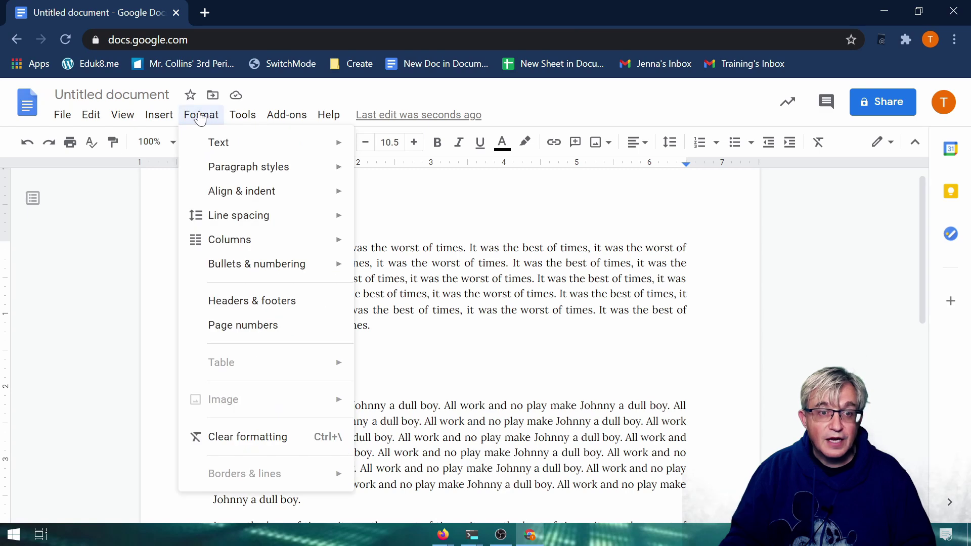
left_click(201, 118)
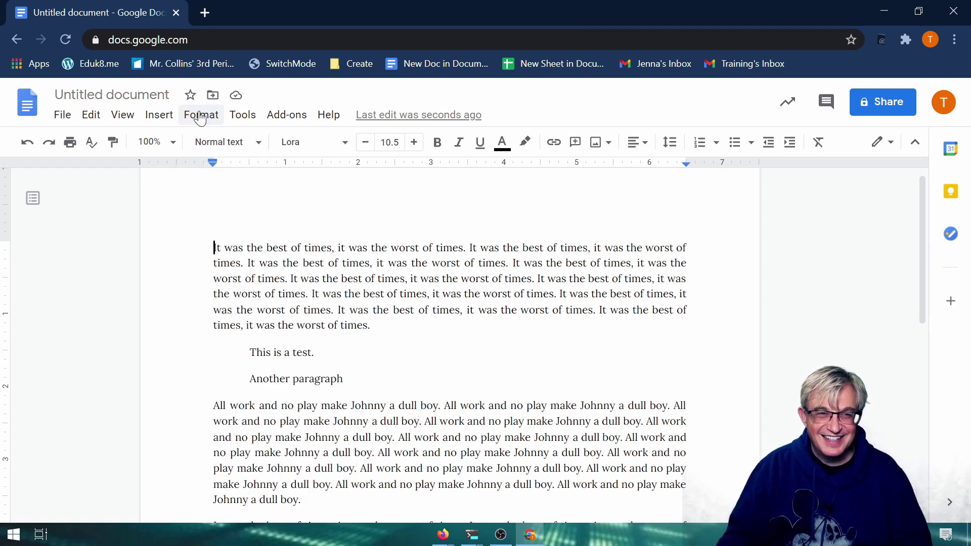
Review the detailed column options for number of columns, spacing and dividing line, and close them without applying anything
left_click(201, 118)
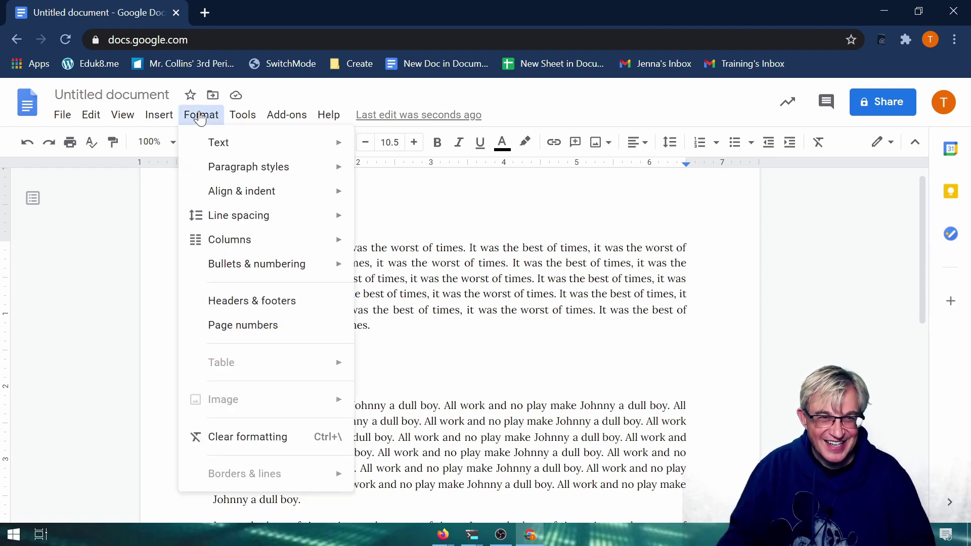
mouse_move(244, 252)
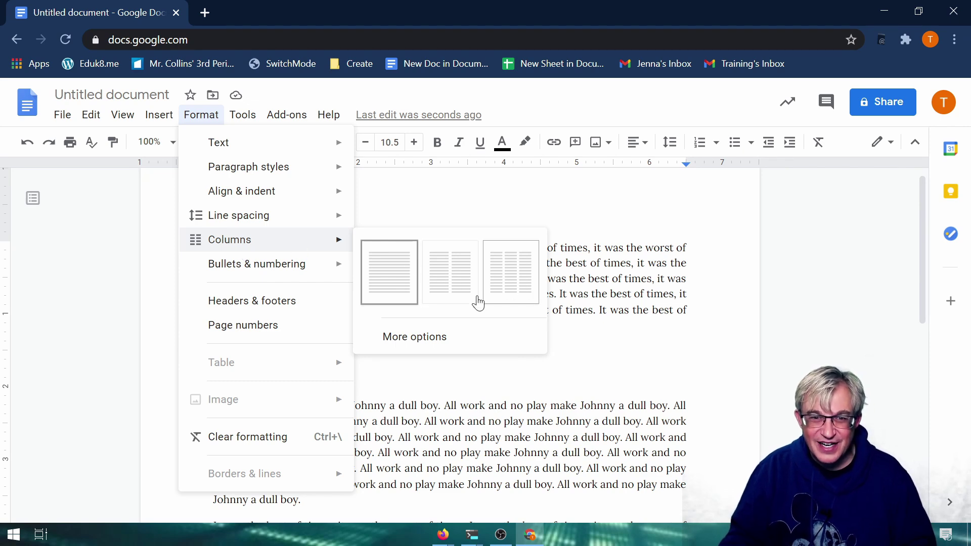
left_click(412, 336)
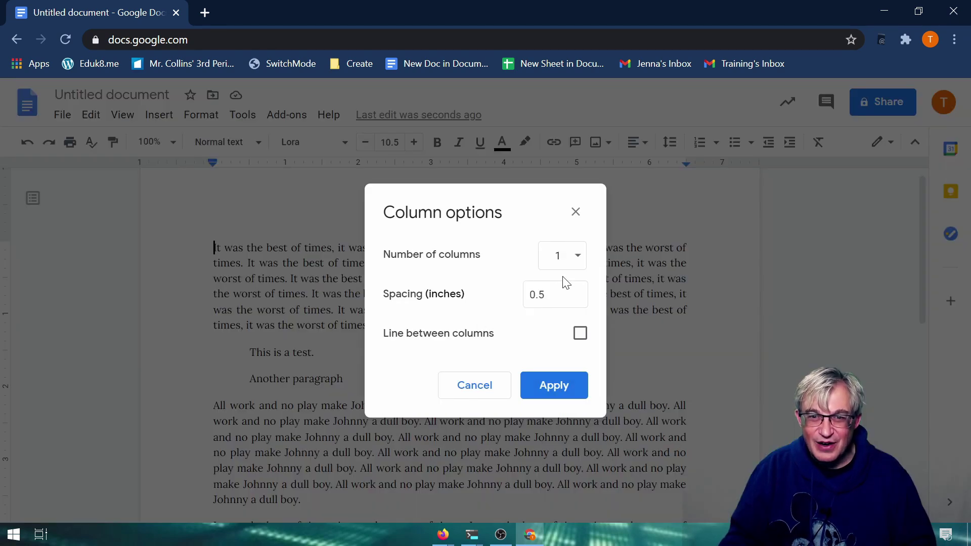
left_click(469, 387)
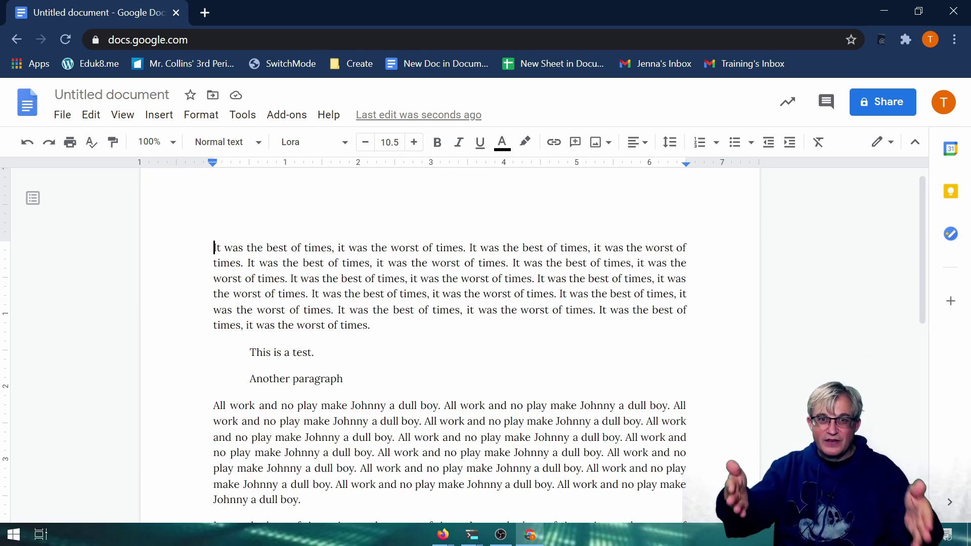
Lay out the document's text in two columns, and undo the column layout
left_click(201, 115)
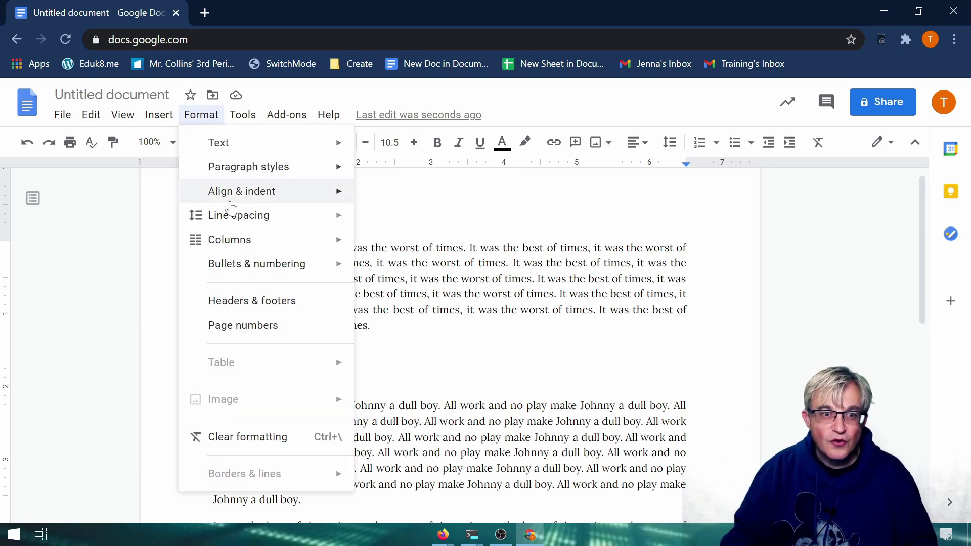
mouse_move(234, 239)
left_click(433, 272)
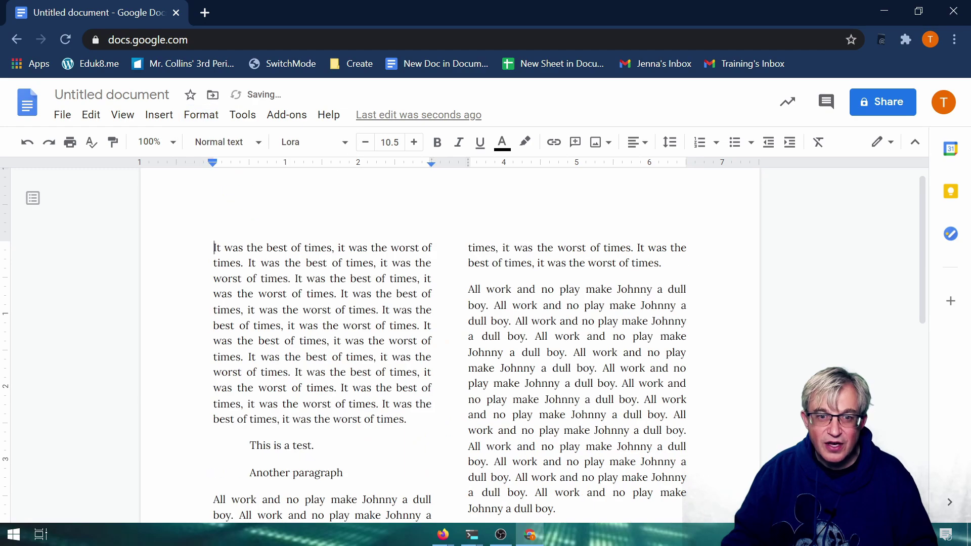
scroll(433, 272, "down", 5)
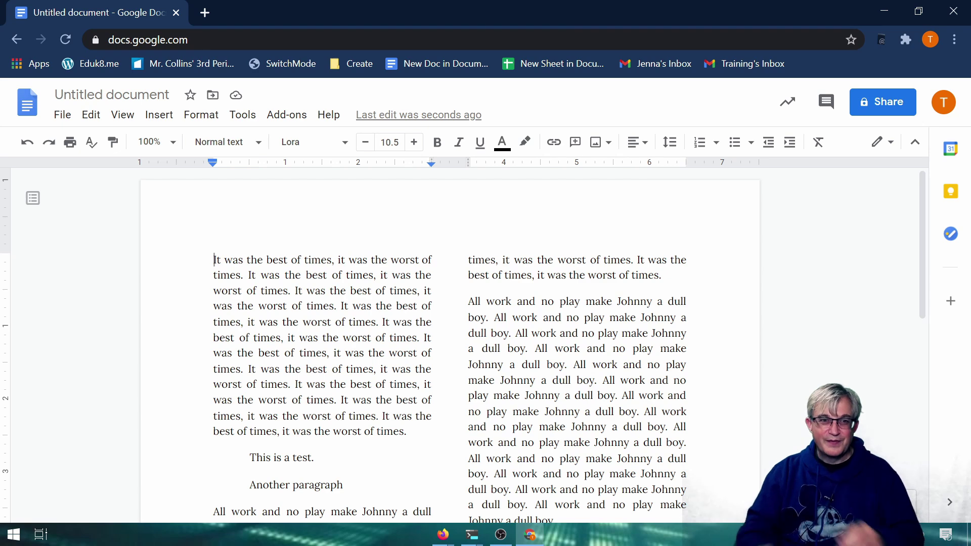
key("ctrl+z")
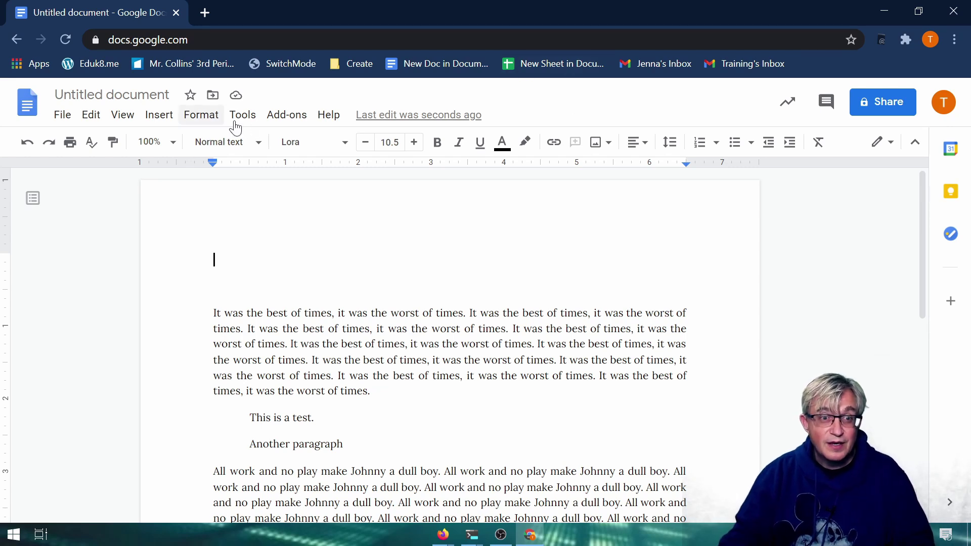
Insert a table of one row and three columns at the blank line above the first paragraph
left_click(169, 123)
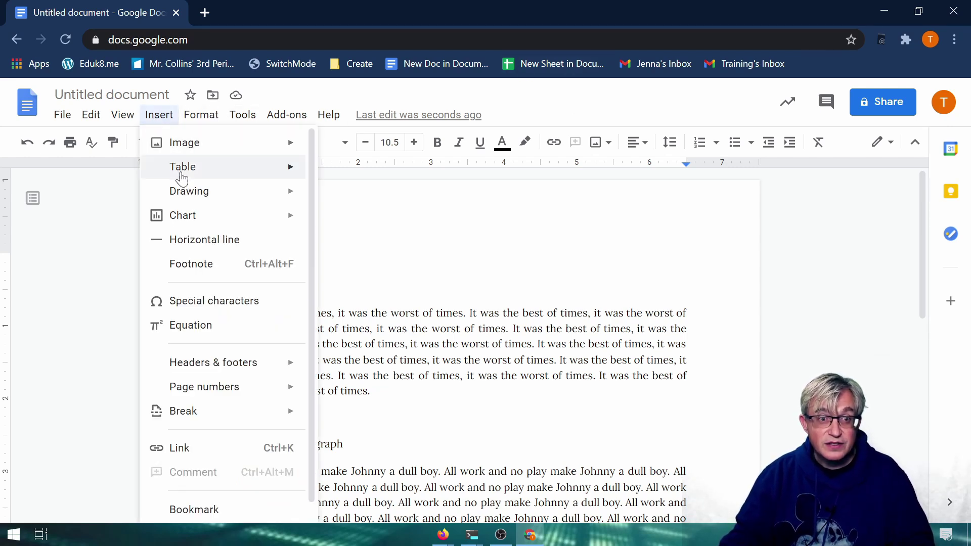
mouse_move(230, 173)
left_click(344, 169)
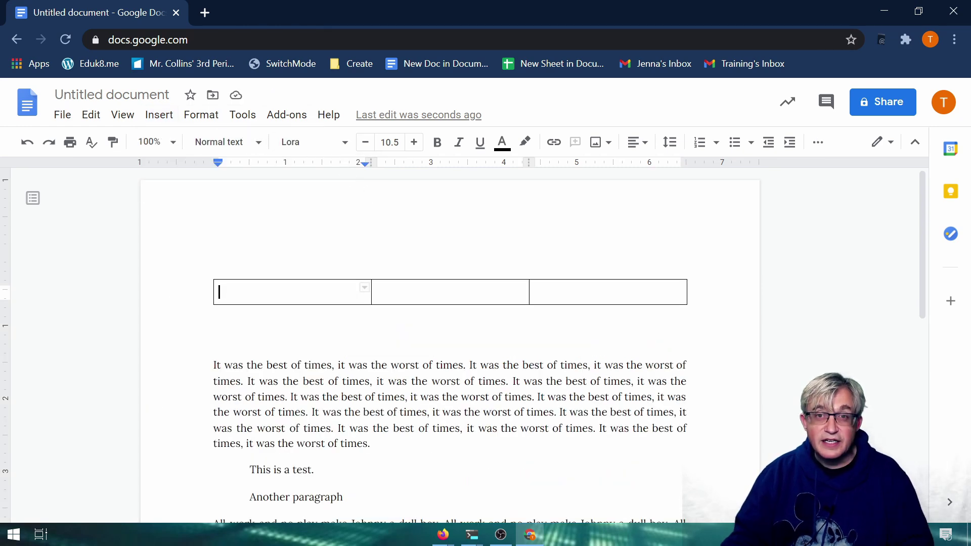
Search the web for "train" images and insert the picture of red trains at a station into the table's first cell
left_click(158, 120)
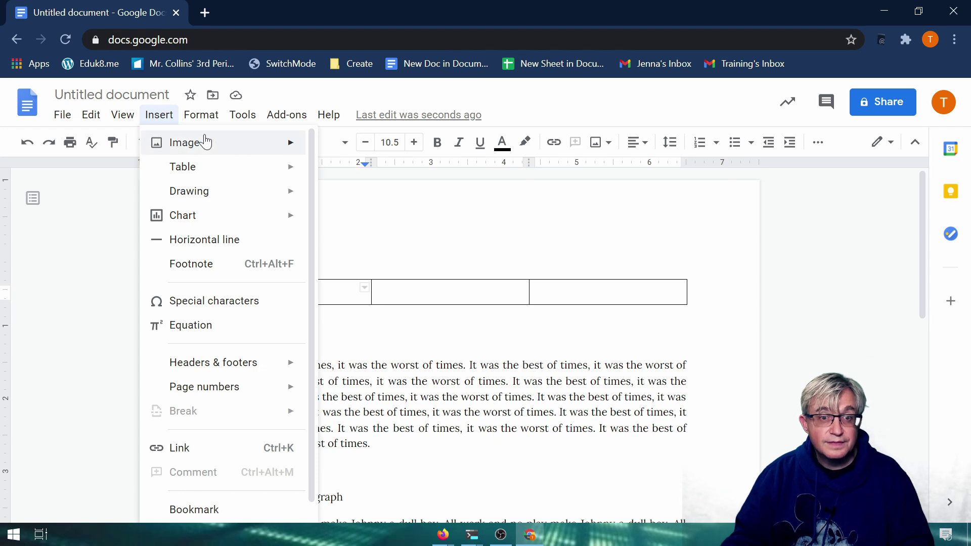
mouse_move(201, 143)
left_click(356, 175)
type("train")
key("Return")
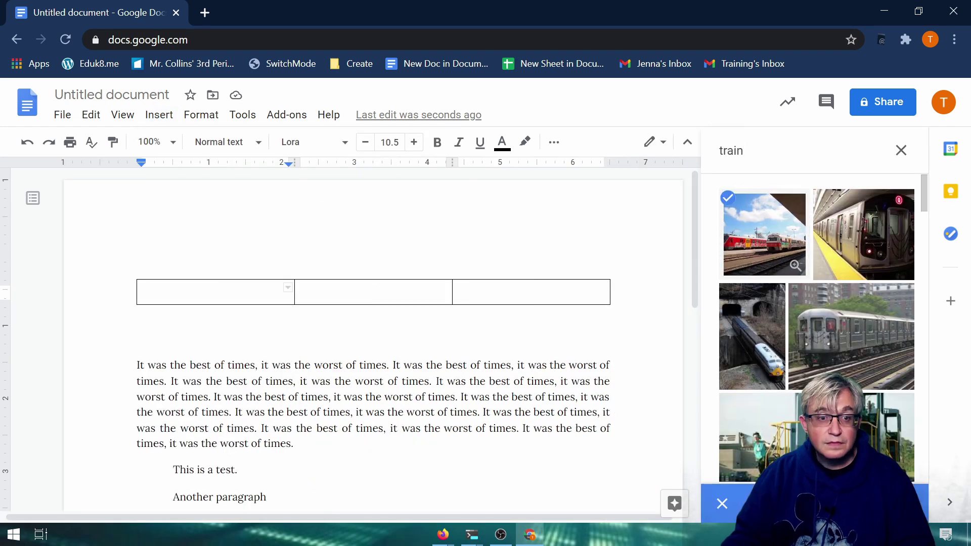
left_click(765, 234)
left_click(897, 504)
Insert a web image of a gray subway train, found by searching "train", into the table's second cell
key("Tab")
left_click(159, 116)
mouse_move(185, 144)
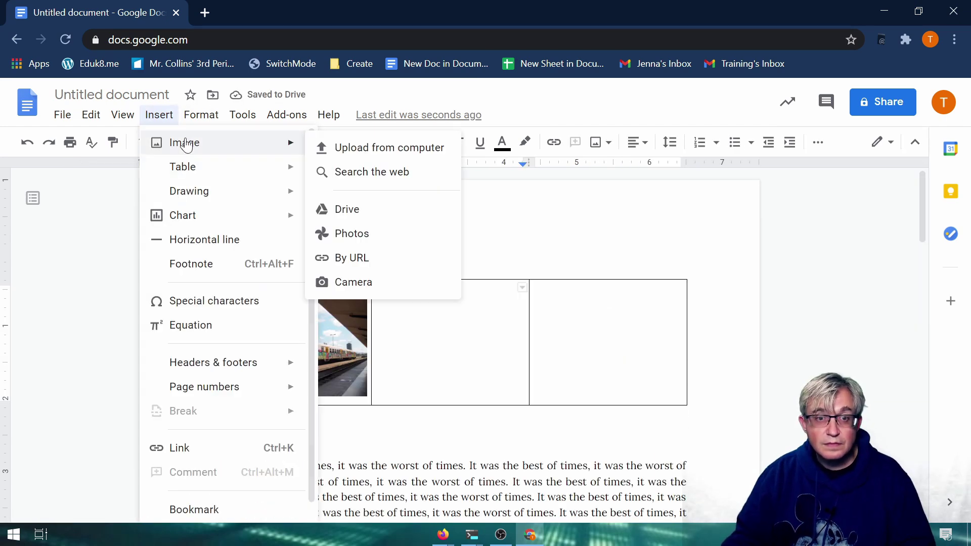
left_click(372, 172)
type("train")
key("Return")
left_click(840, 324)
left_click(897, 504)
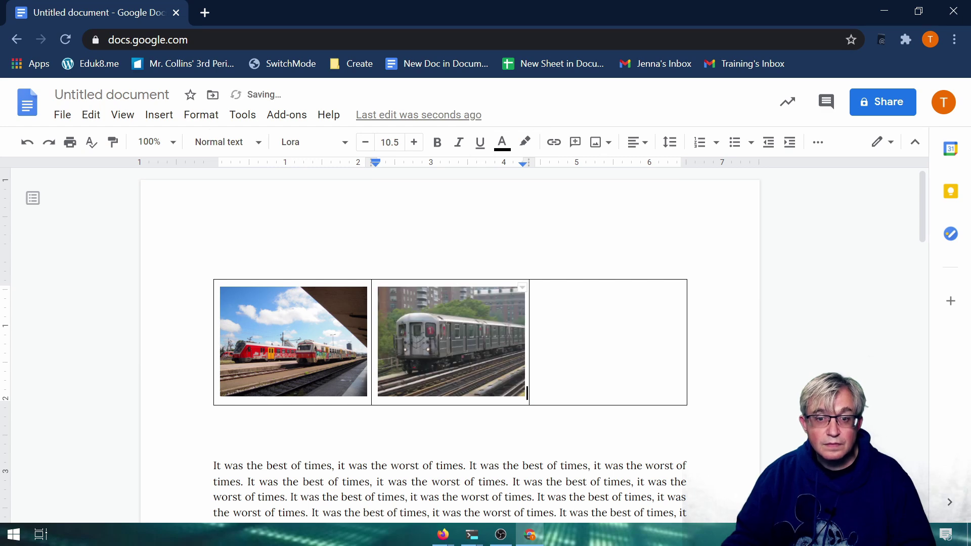
Insert a web image of an orange locomotive, found by searching "train", and place it in the table's third cell
left_click(159, 115)
left_click(372, 172)
type("train")
key("Return")
scroll(878, 308, "down", 2)
left_click(736, 448)
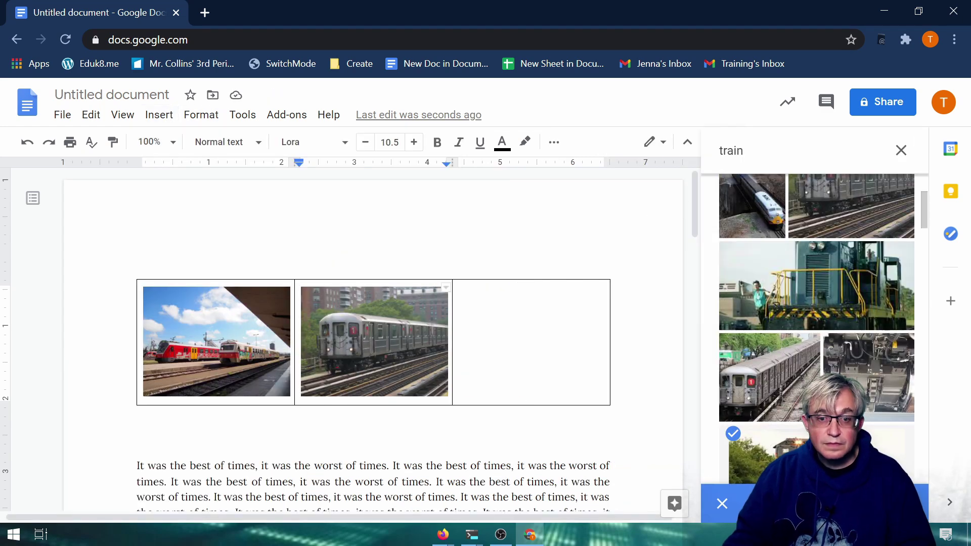
left_click(897, 503)
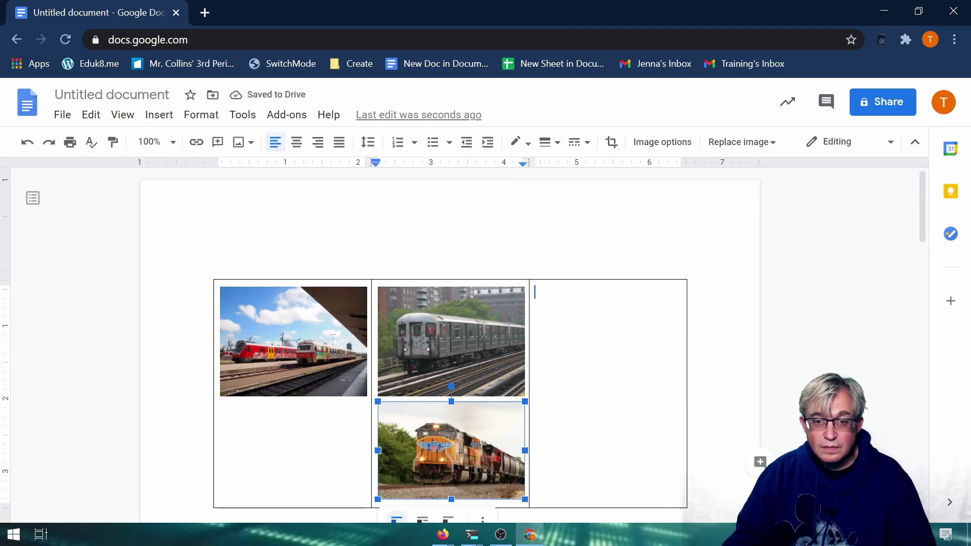
left_click_drag(451, 451, 575, 339)
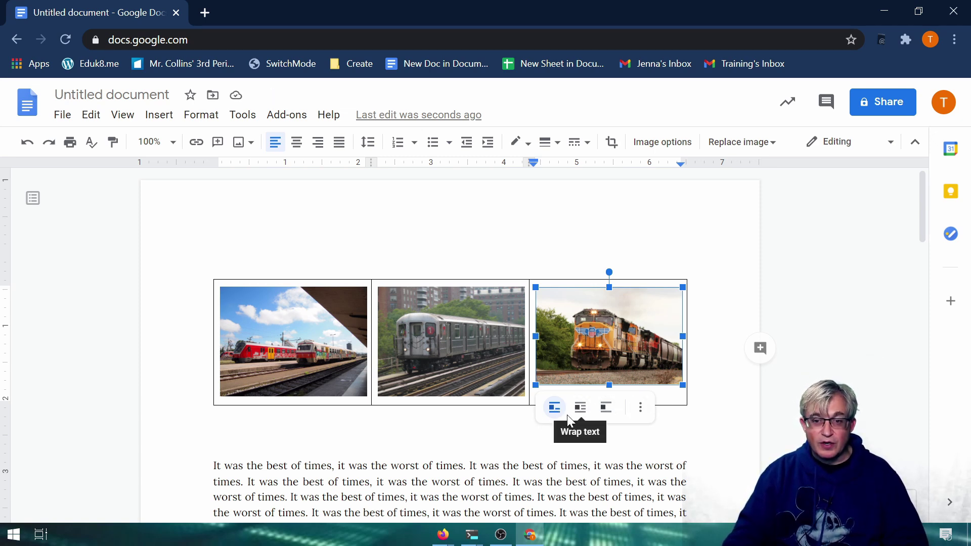
left_click(214, 439)
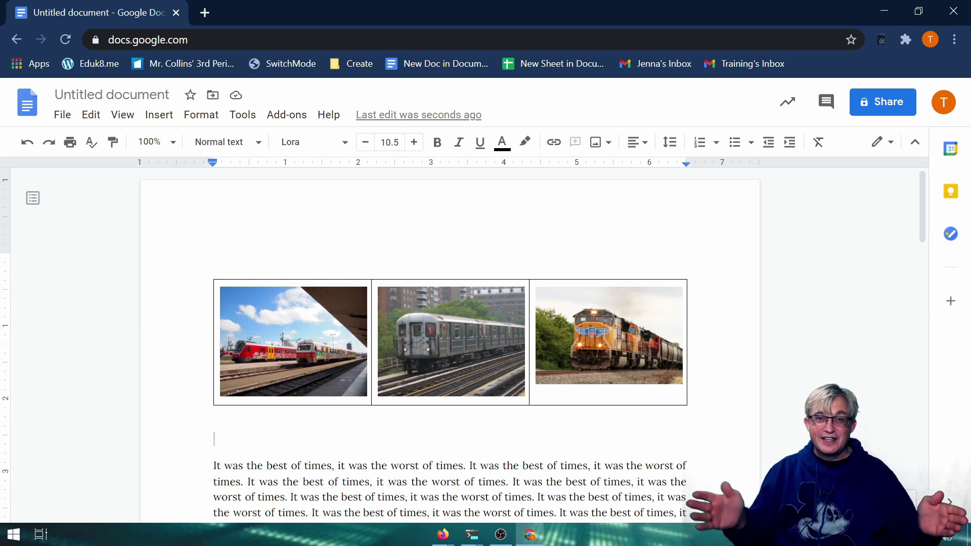
Select all three picture cells and set the table border width to 0 pt in the table properties
left_click(537, 298)
left_click(478, 280)
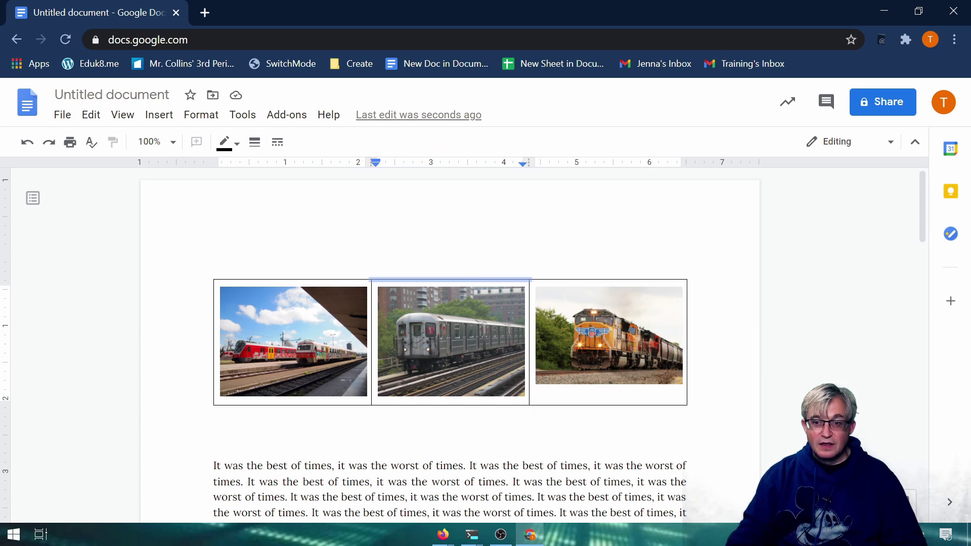
left_click_drag(607, 393, 313, 346)
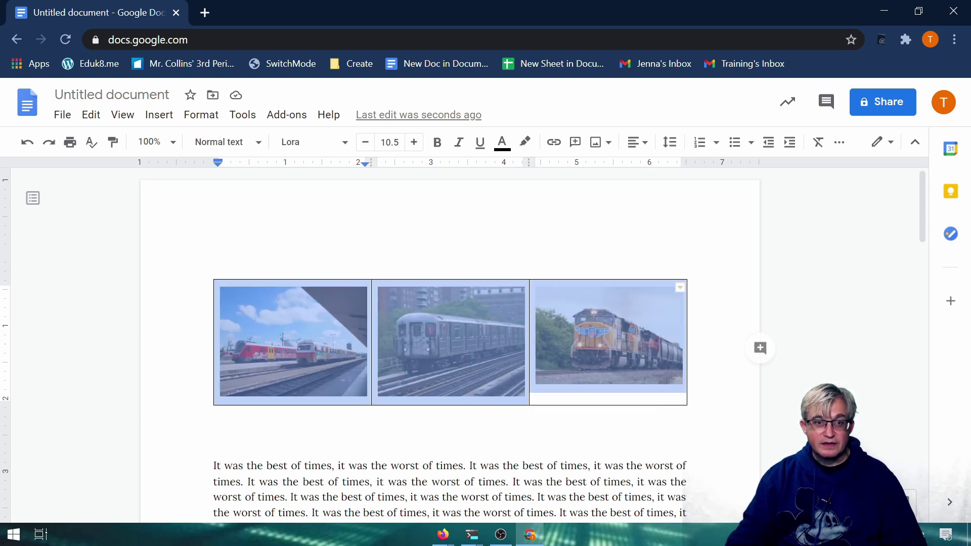
left_click(205, 118)
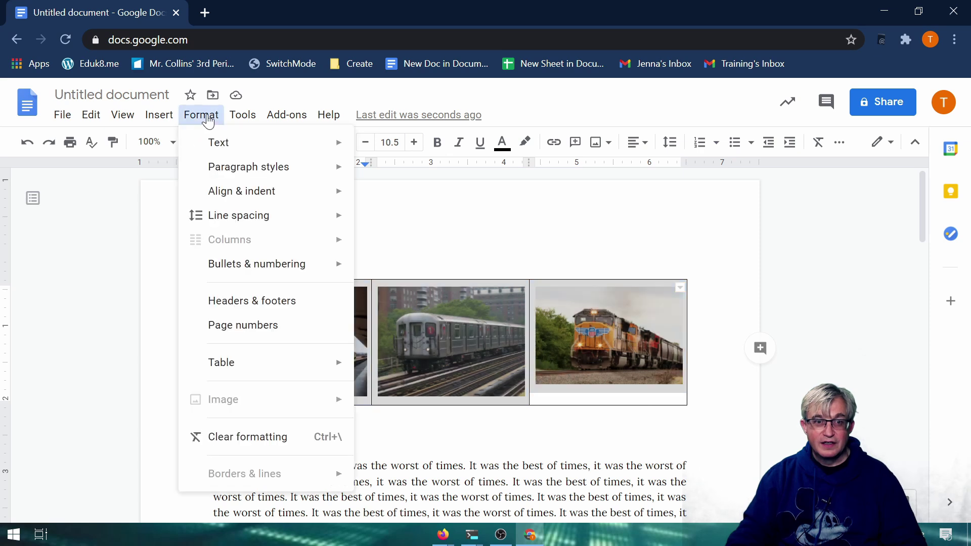
mouse_move(320, 372)
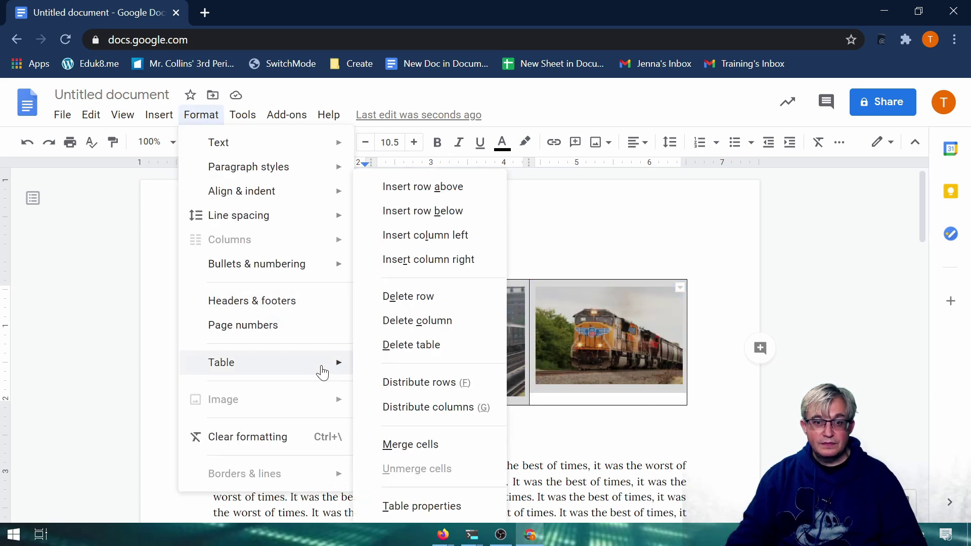
left_click(447, 506)
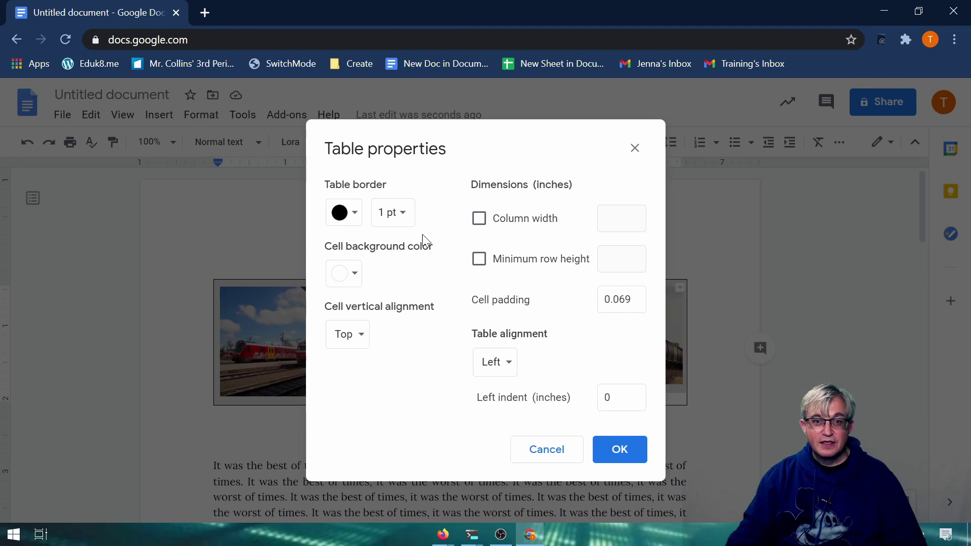
left_click(358, 218)
left_click(357, 217)
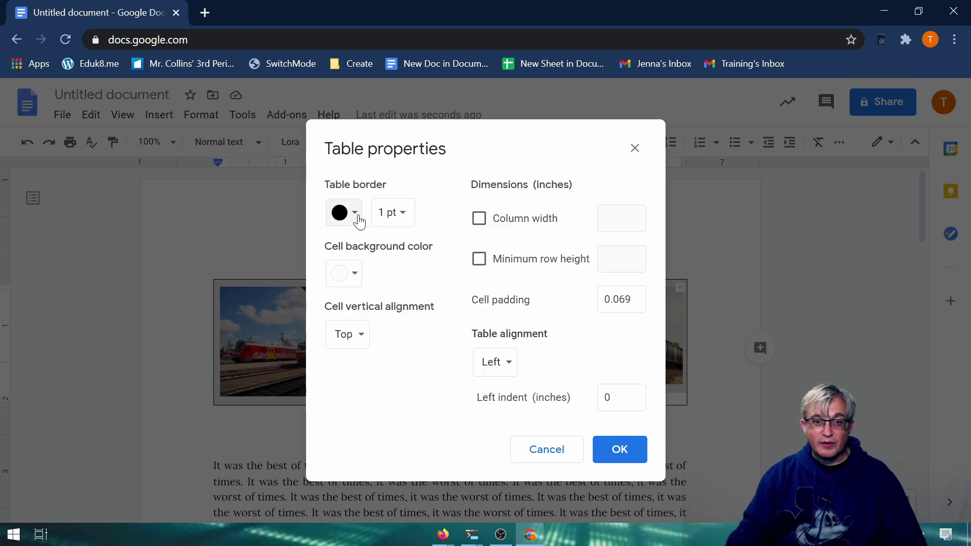
left_click(410, 218)
left_click(423, 244)
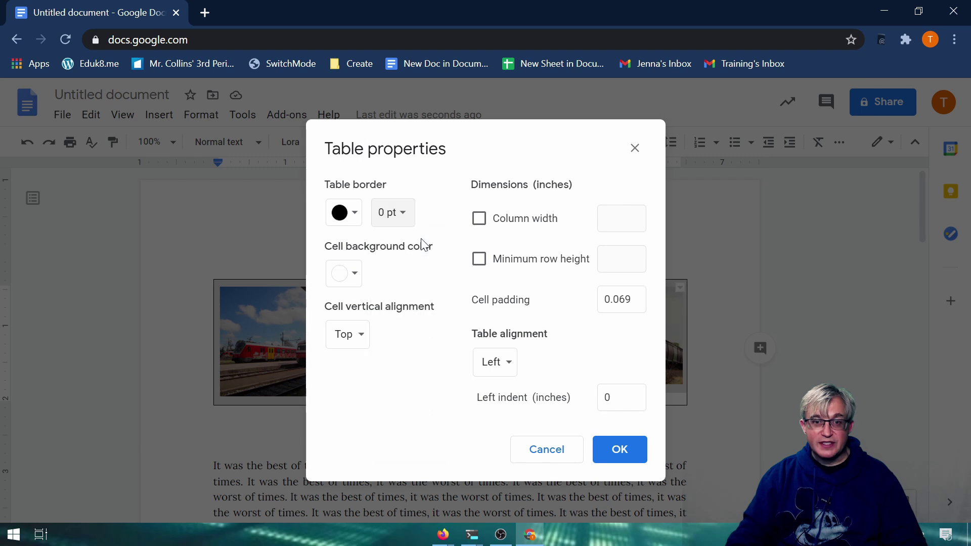
left_click(620, 449)
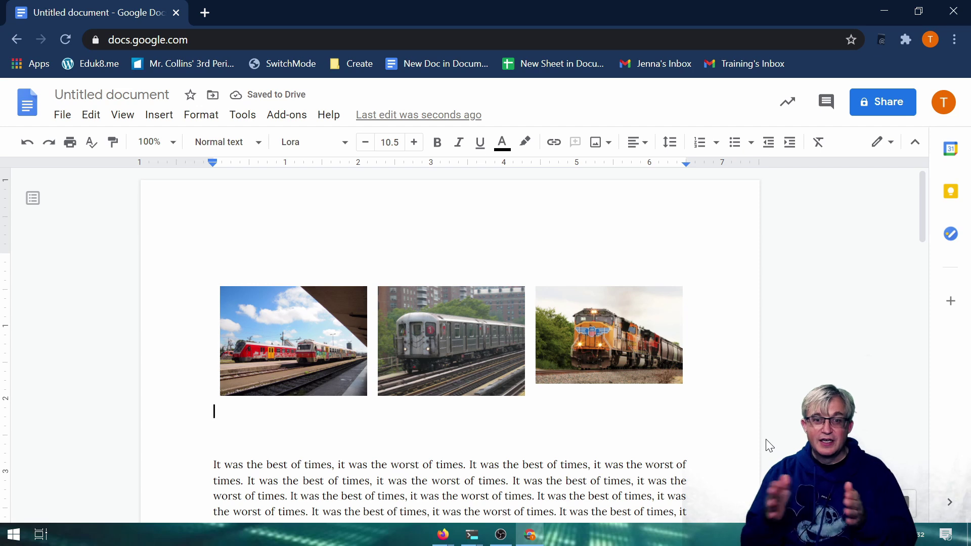
key("shift+Down")
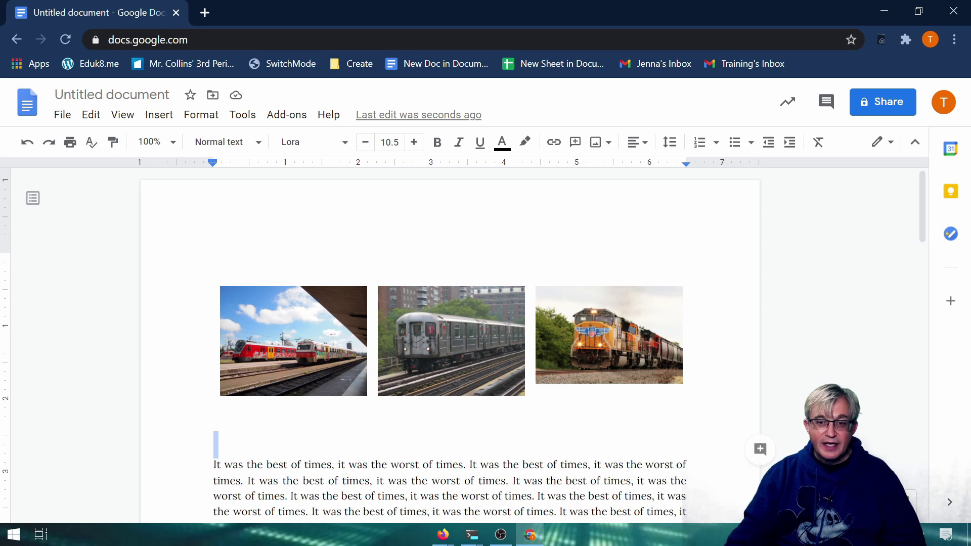
key("shift+Up")
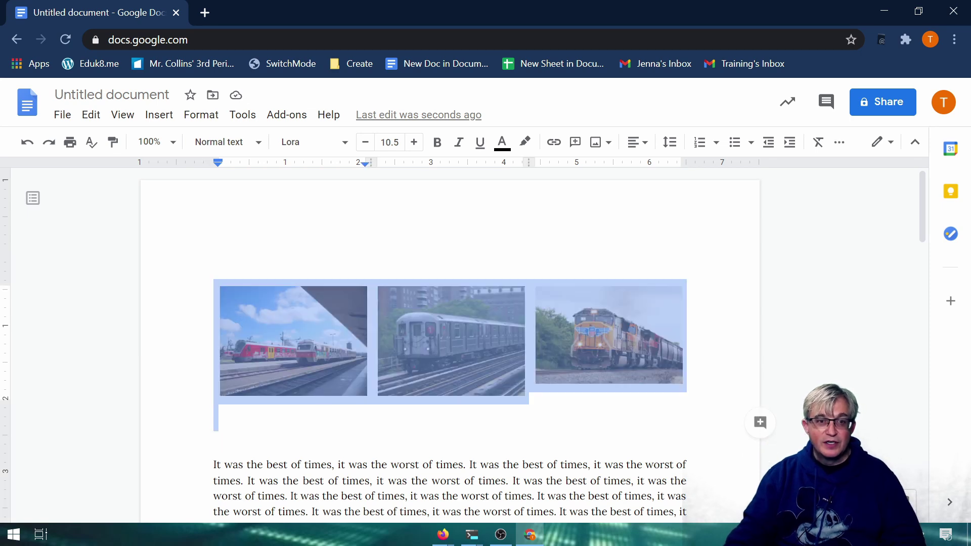
right_click(372, 284)
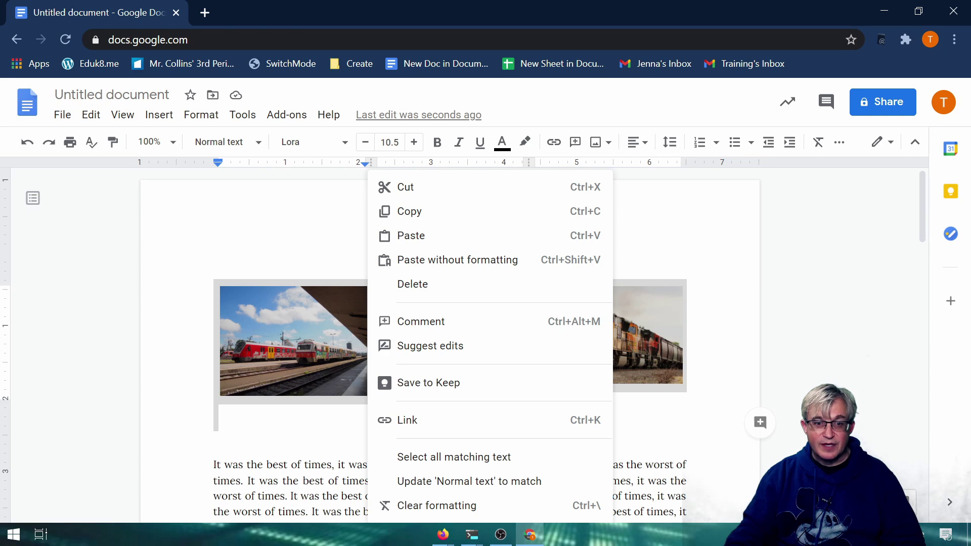
left_click(198, 116)
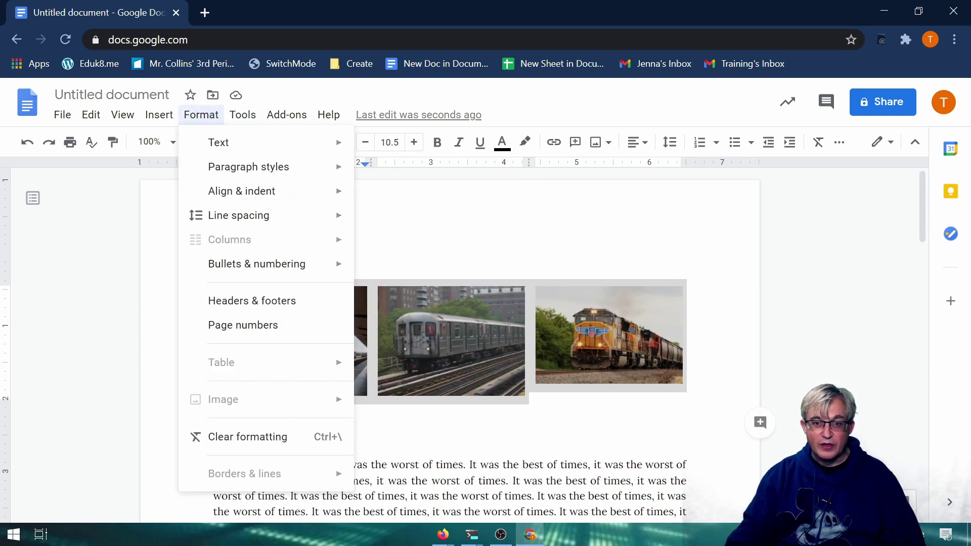
left_click(284, 412)
left_click_drag(652, 374, 493, 385)
key("ctrl+z")
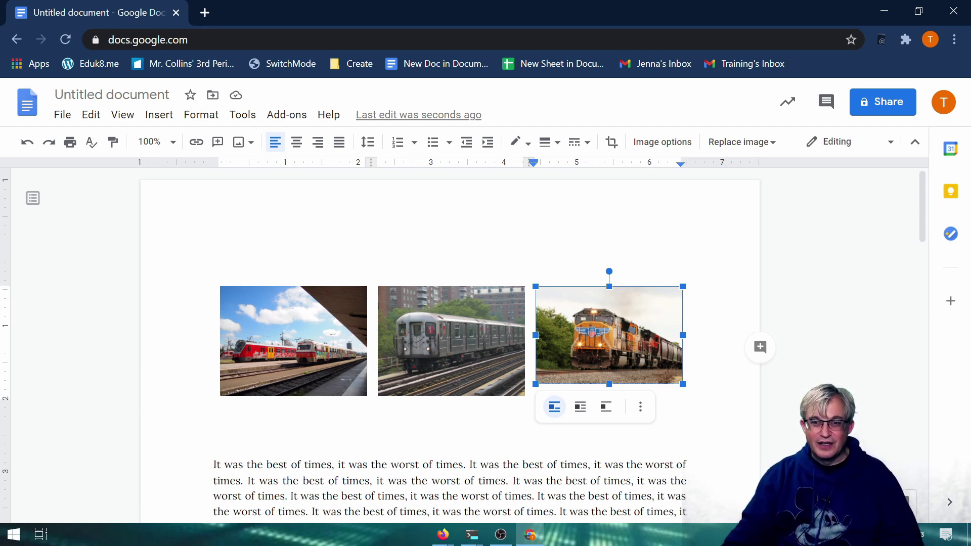
Select all three picture cells and set the table border width to 1 pt in the table properties
left_click_drag(685, 380, 294, 354)
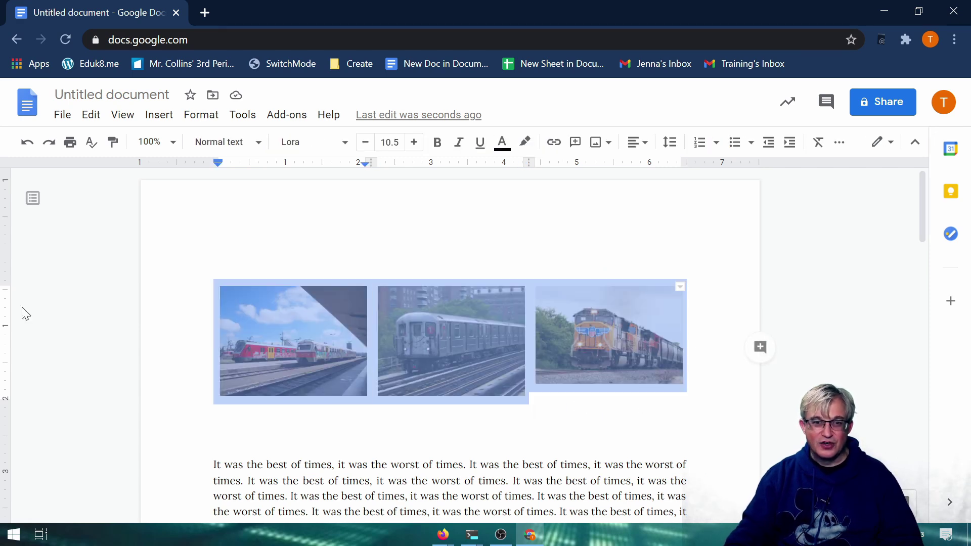
left_click(201, 115)
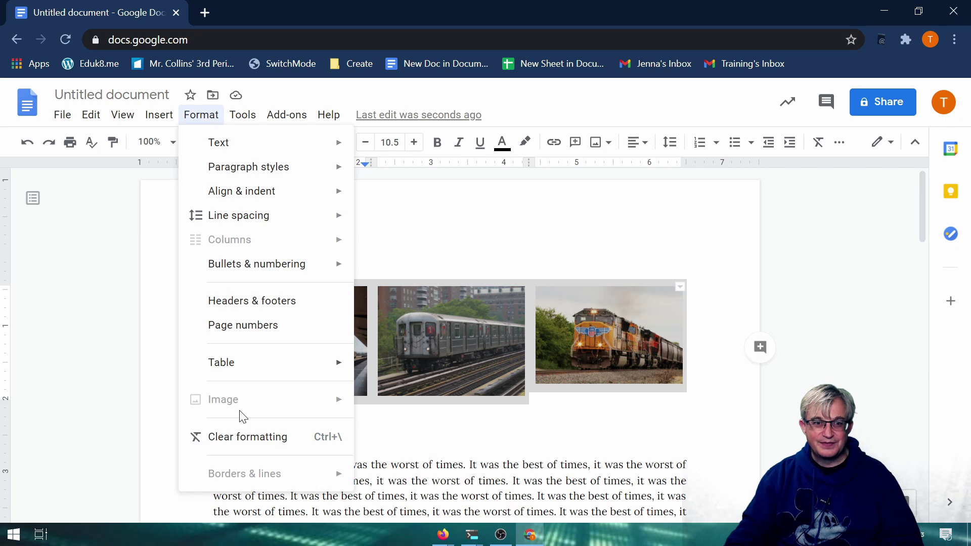
mouse_move(239, 366)
left_click(405, 505)
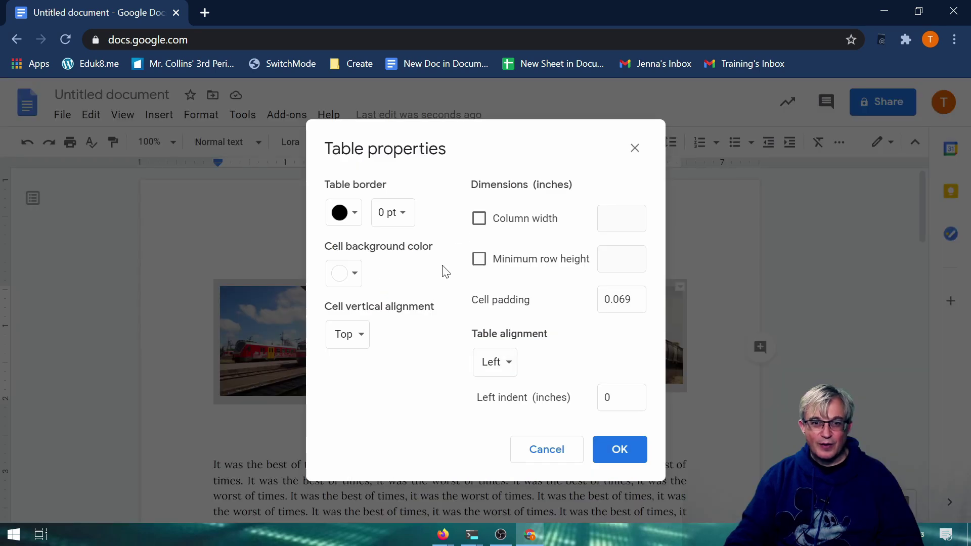
left_click(407, 212)
left_click(410, 317)
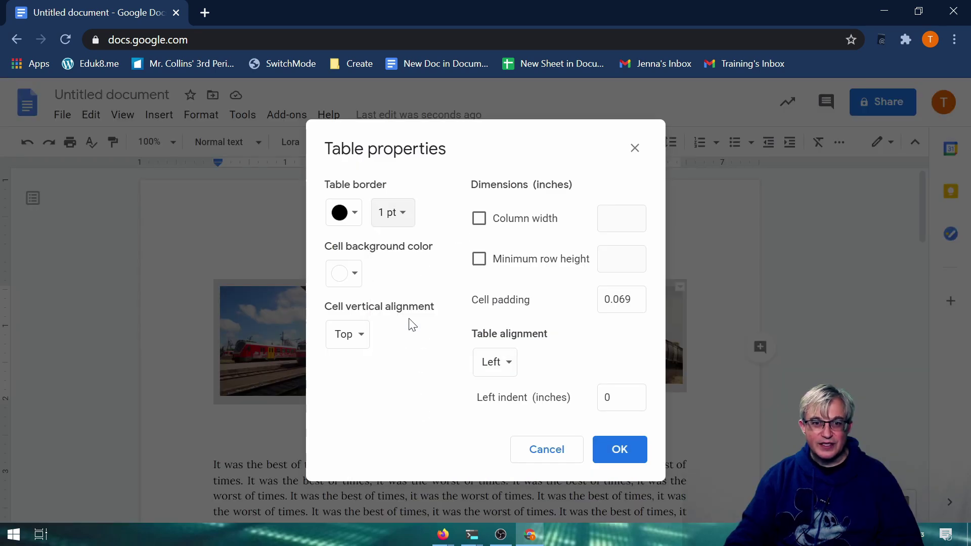
left_click(618, 449)
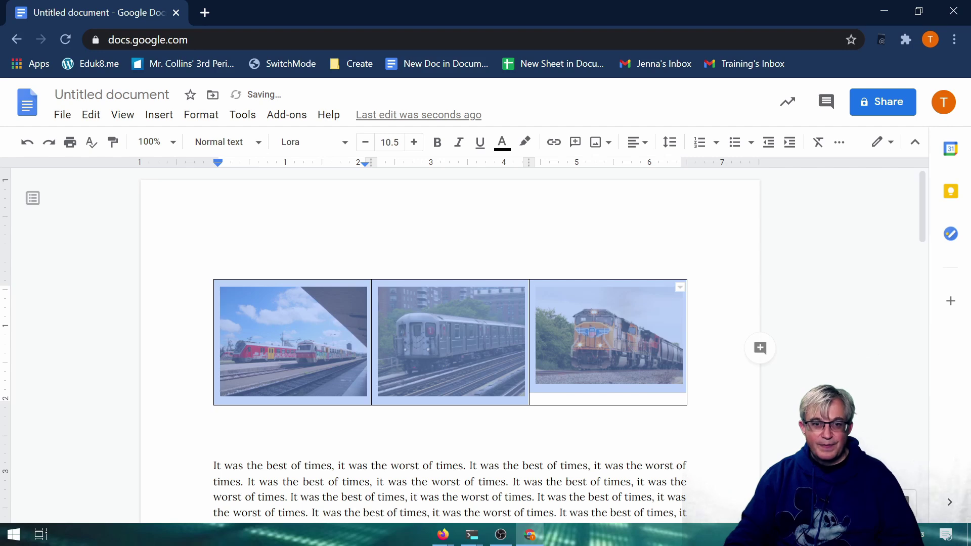
Add a new table row below the three train pictures, starting from the end of the third picture cell
left_click(455, 350)
left_click(597, 350)
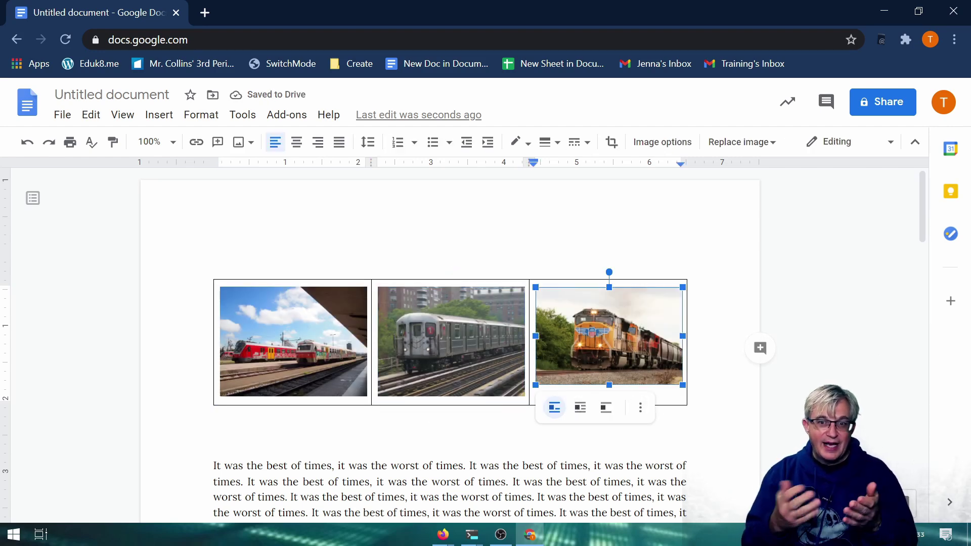
key("Escape")
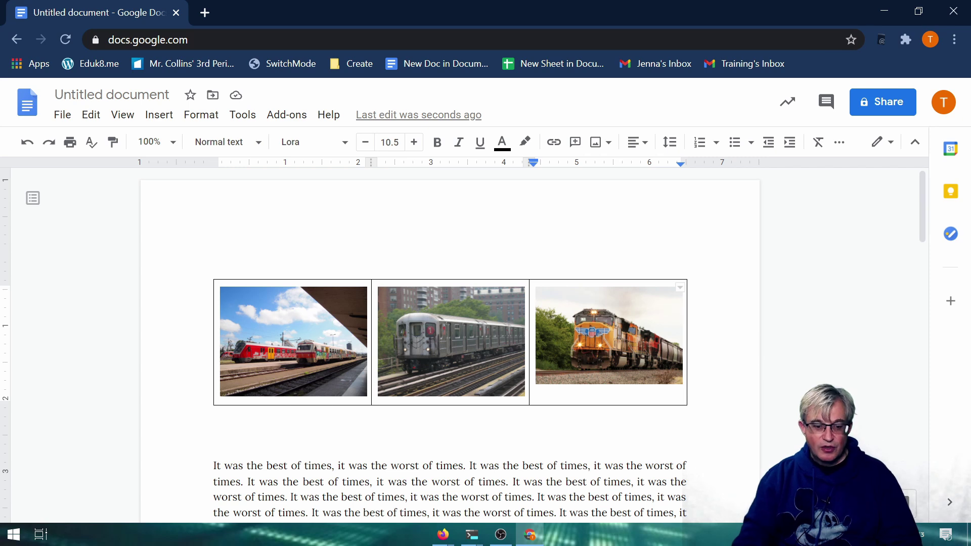
key("Return")
key("BackSpace")
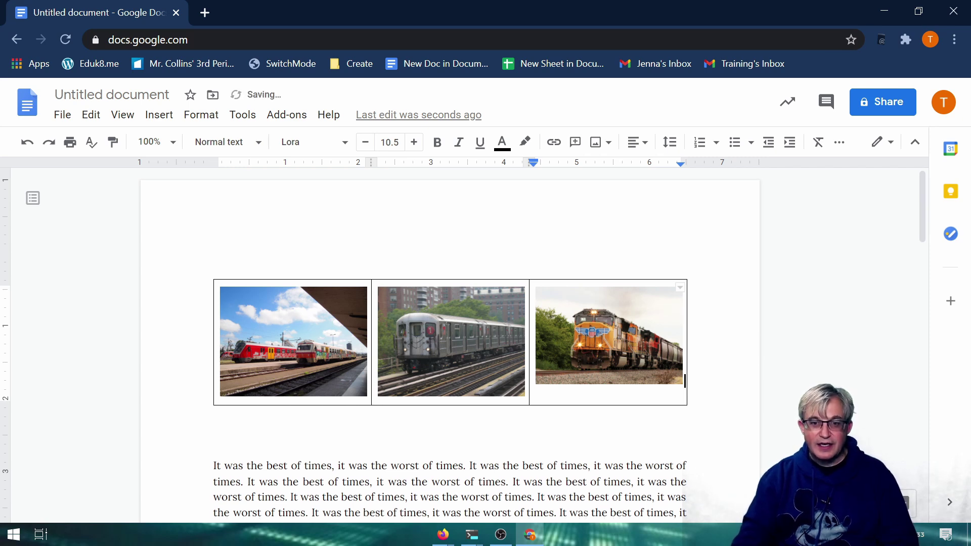
key("Tab")
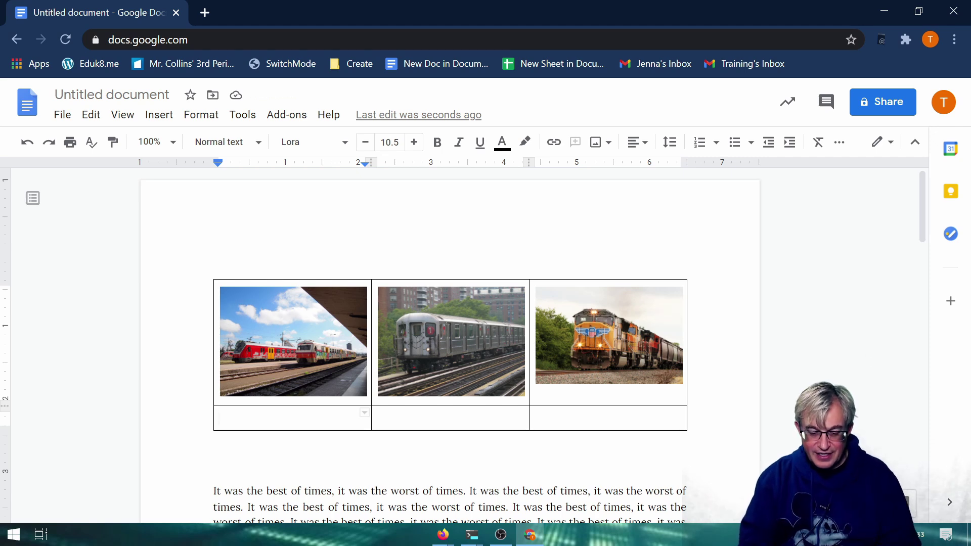
Enter the caption "Red Train" under the first picture and center it in its cell
type("Red Trains")
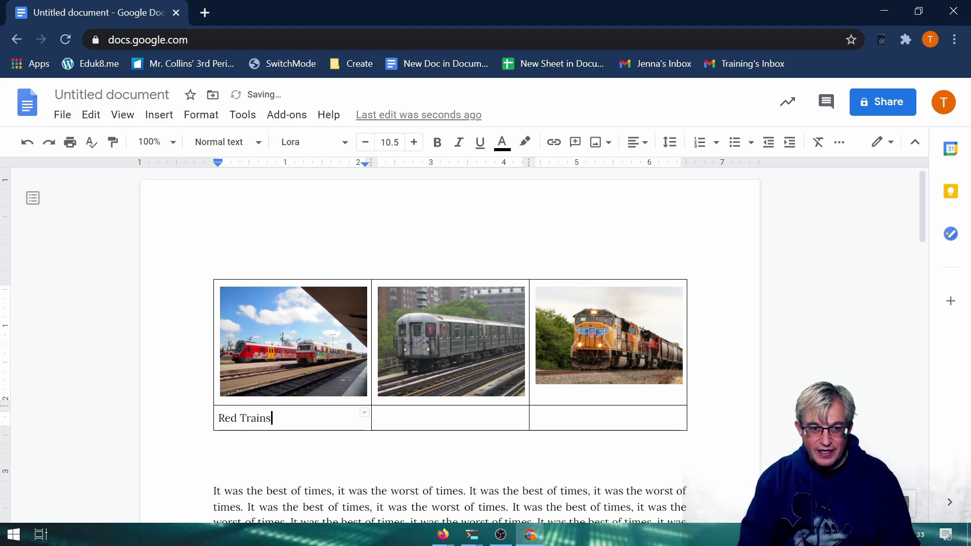
left_click(639, 142)
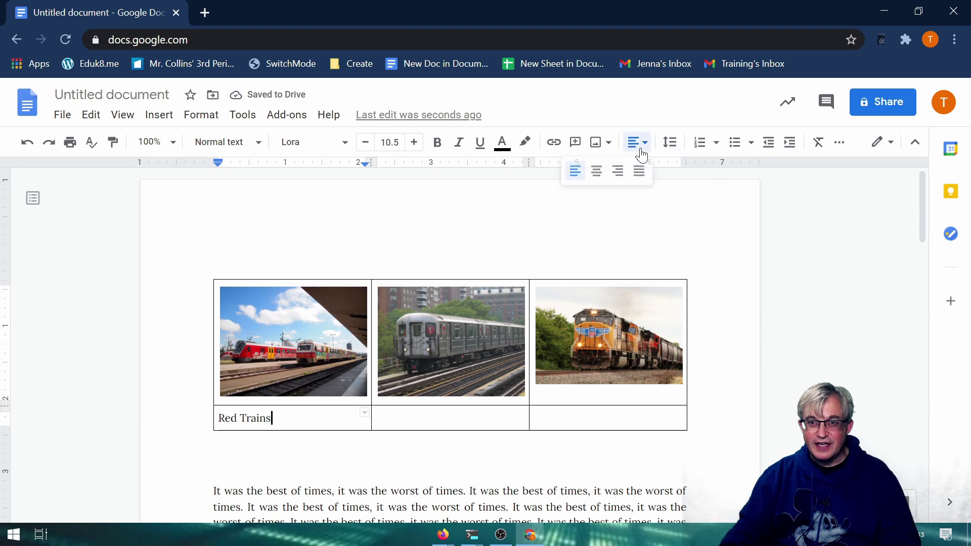
left_click(597, 172)
key("BackSpace")
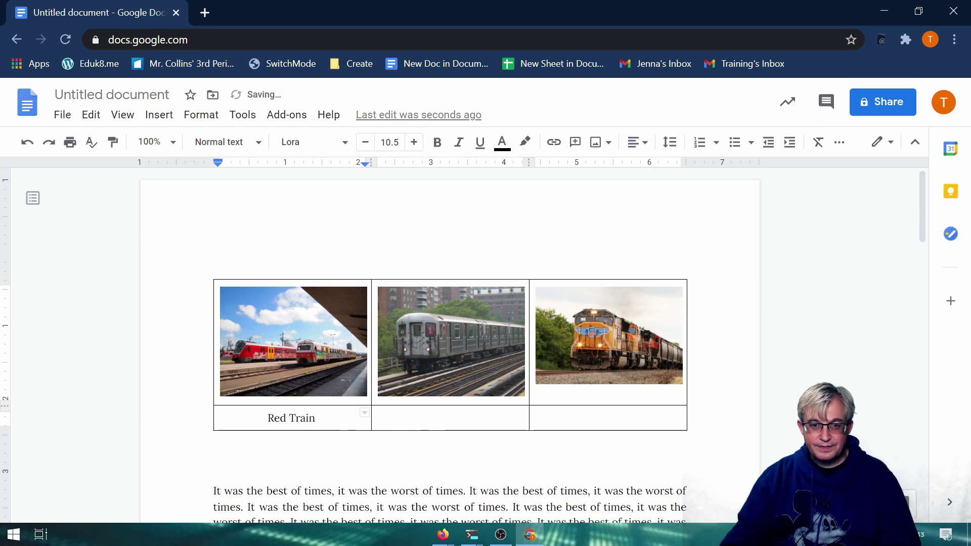
Enter the captions "Gray Train" and "Yellow Train" under the second and third pictures, each centered in its cell
key("Tab")
type("Gray Train")
left_click(639, 142)
left_click(596, 171)
key("Tab")
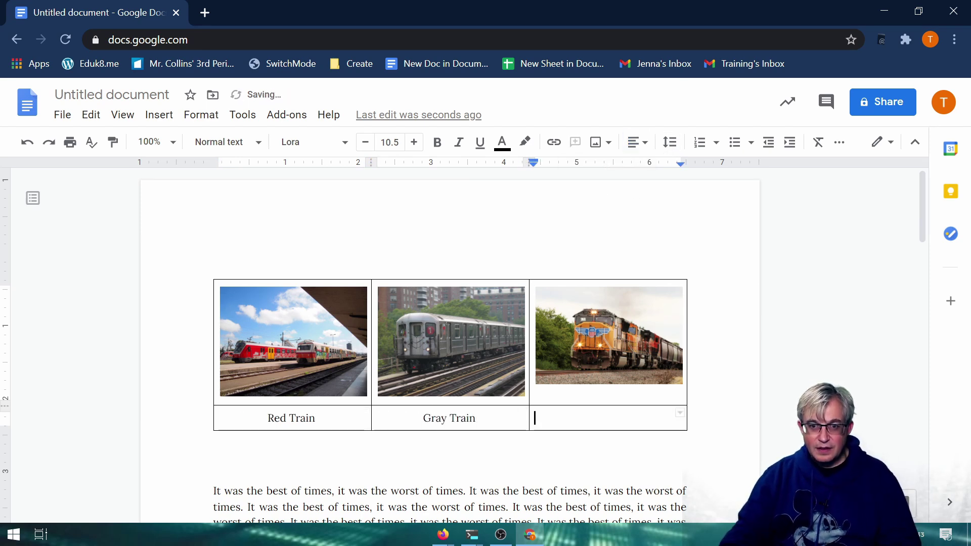
type("Yellow Train")
left_click(634, 142)
left_click(597, 171)
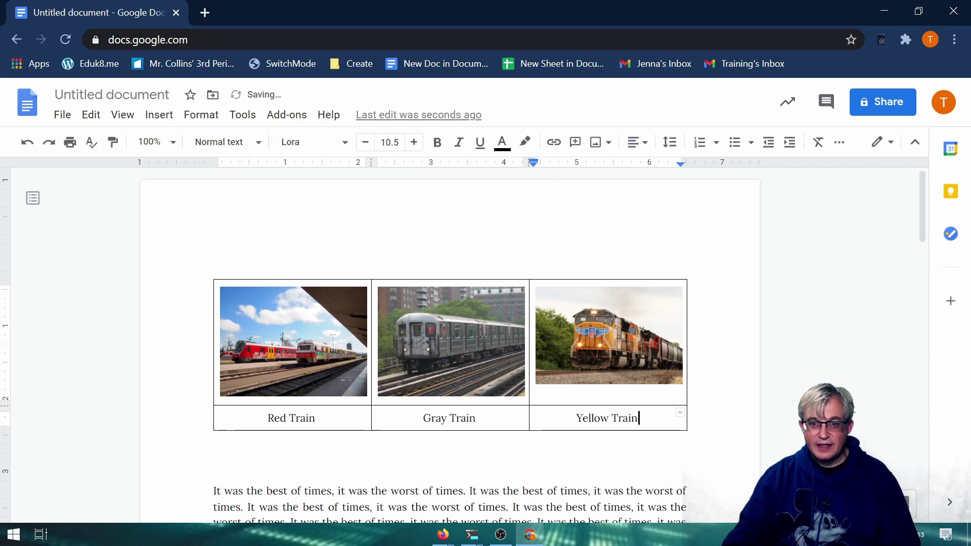
Select all picture and caption cells and set the table border width to 0 pt in the table properties
left_click_drag(658, 417, 303, 334)
left_click(201, 115)
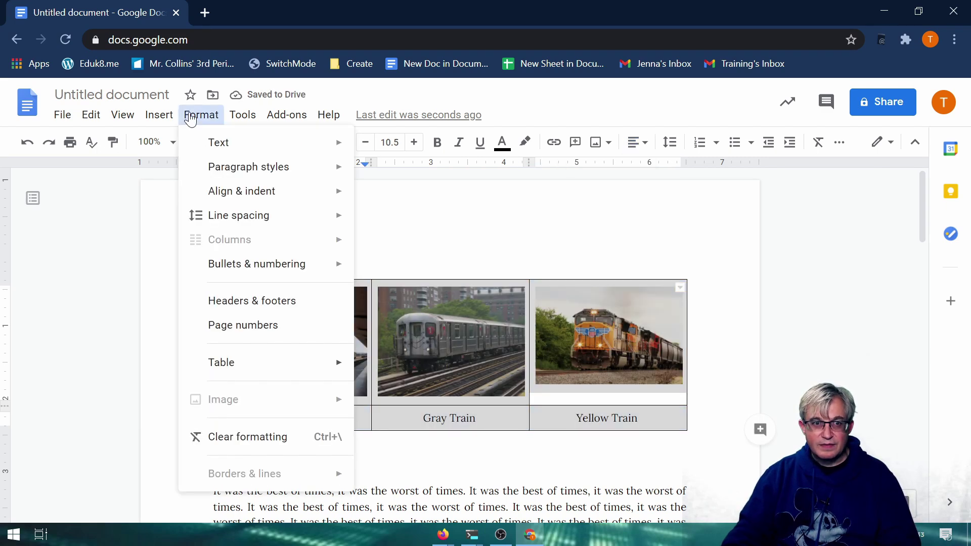
mouse_move(245, 364)
left_click(414, 506)
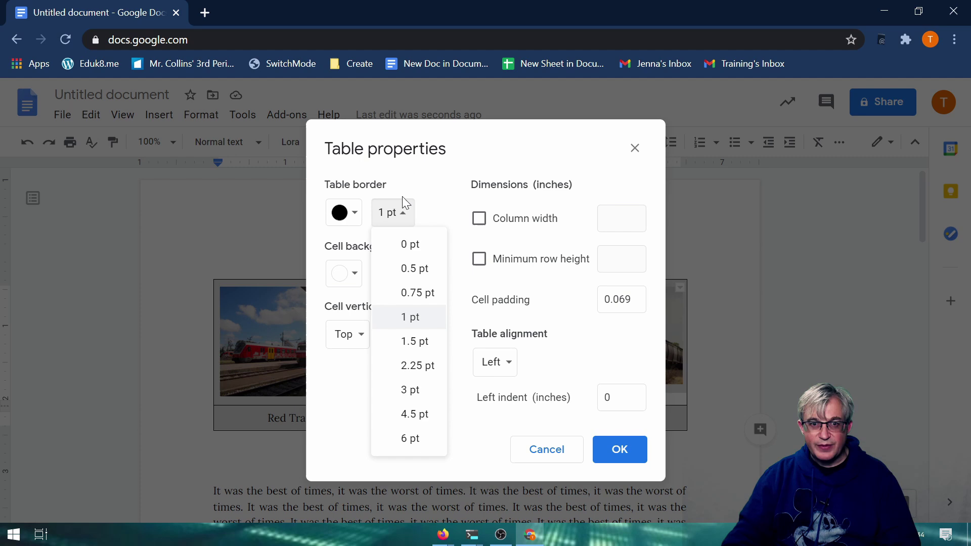
left_click(407, 244)
left_click(610, 450)
Try to give the caption row visible borders by selecting all its borders and applying a black border color
left_click(640, 418)
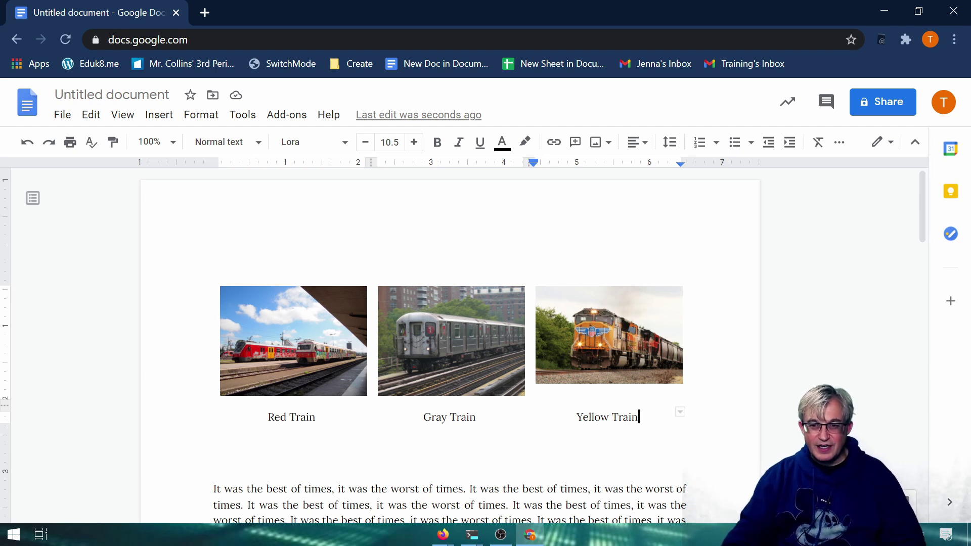
key("ctrl+shift+Left")
key("ctrl+shift+Left")
key("ctrl+shift+Left")
key("ctrl+shift+Left")
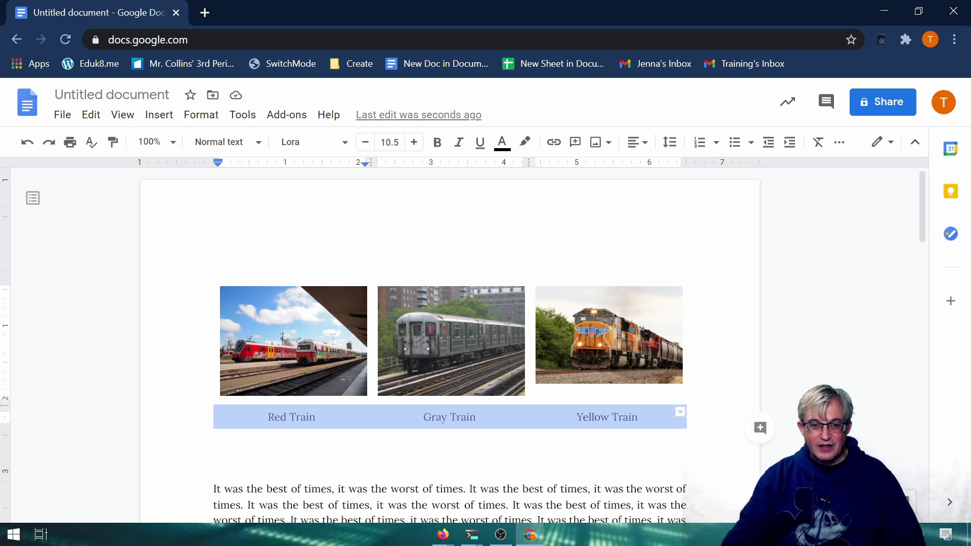
left_click(681, 414)
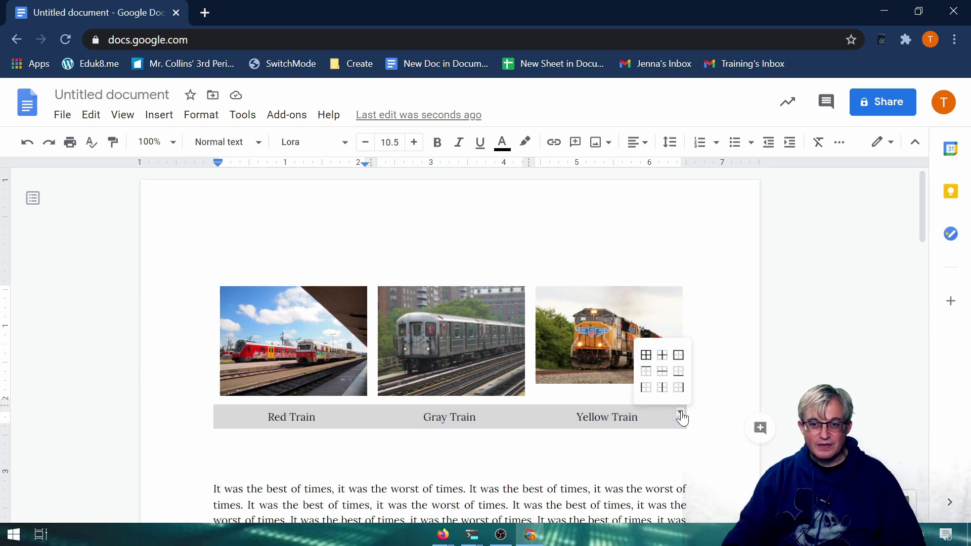
left_click(646, 356)
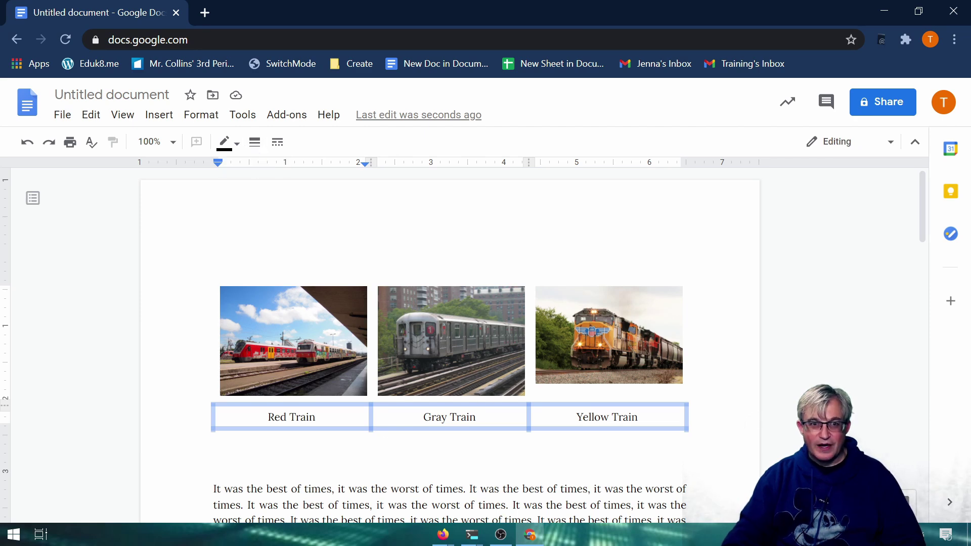
left_click(240, 150)
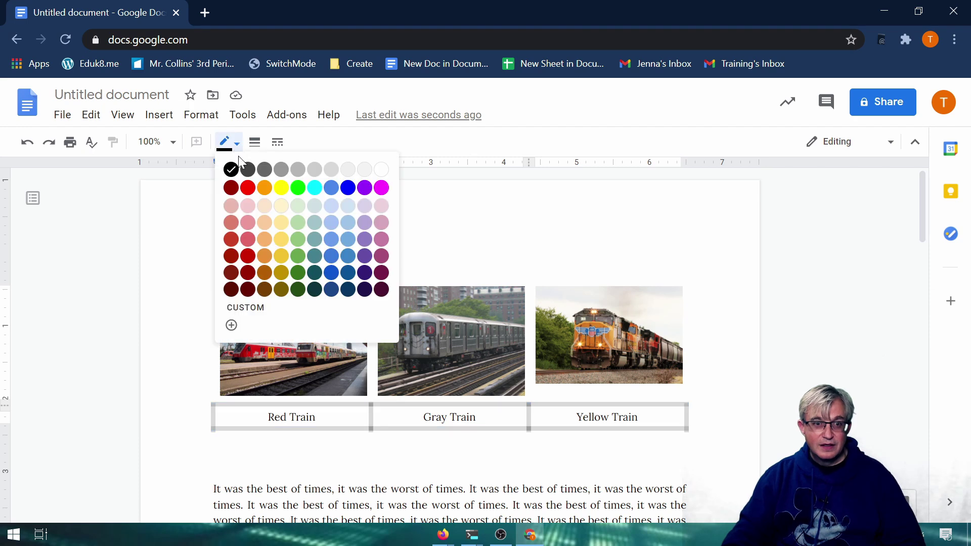
left_click(230, 185)
left_click(772, 448)
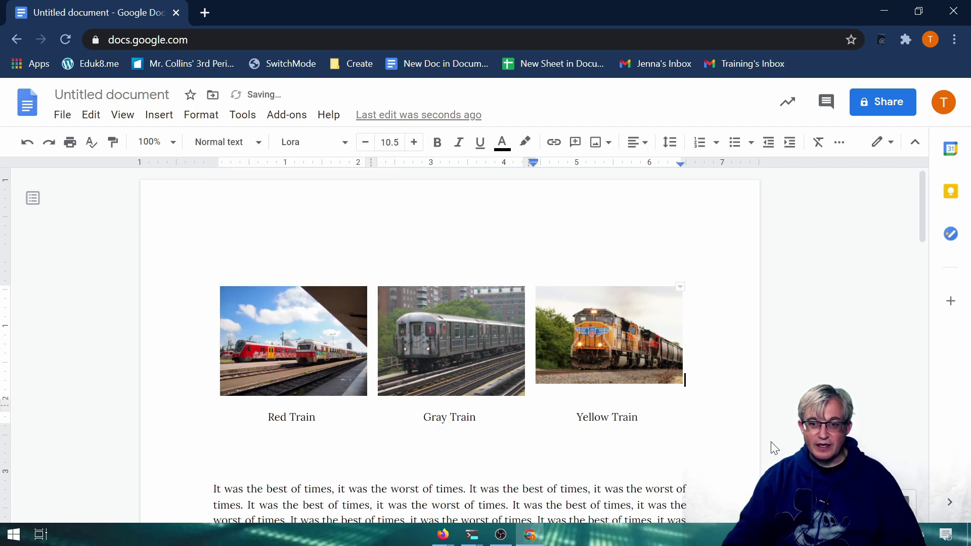
Set the width of all borders in the caption row to 1 pt and increase it to 2.25 pt
left_click_drag(652, 418, 283, 418)
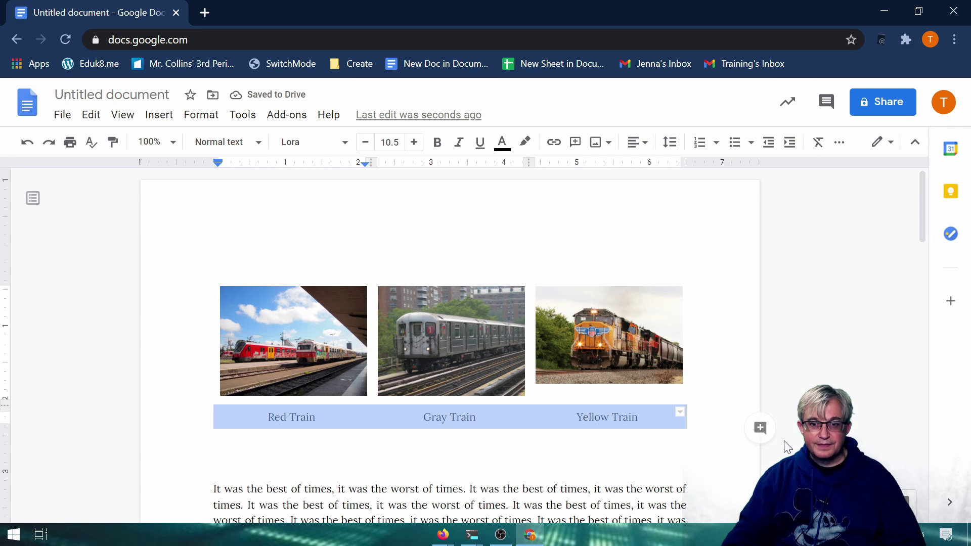
left_click(680, 412)
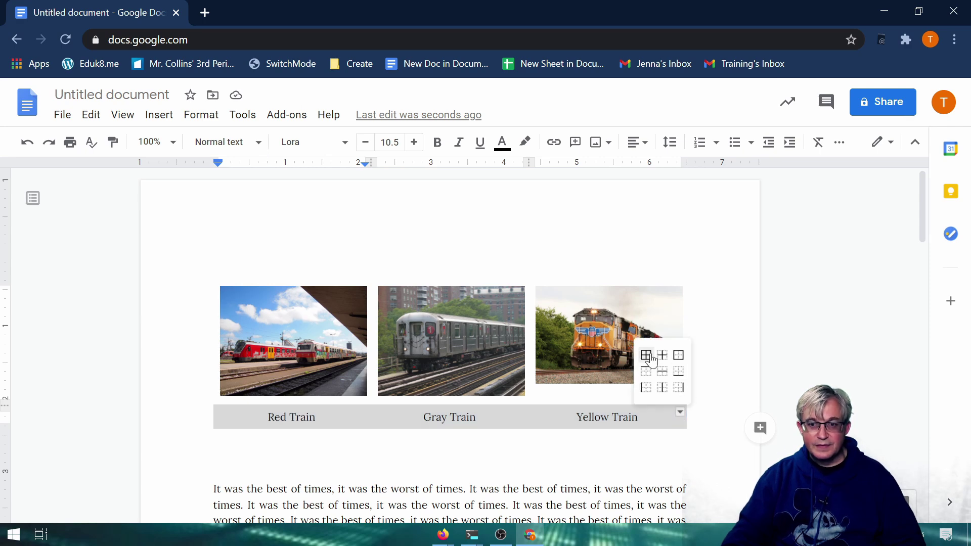
left_click(643, 348)
left_click(255, 142)
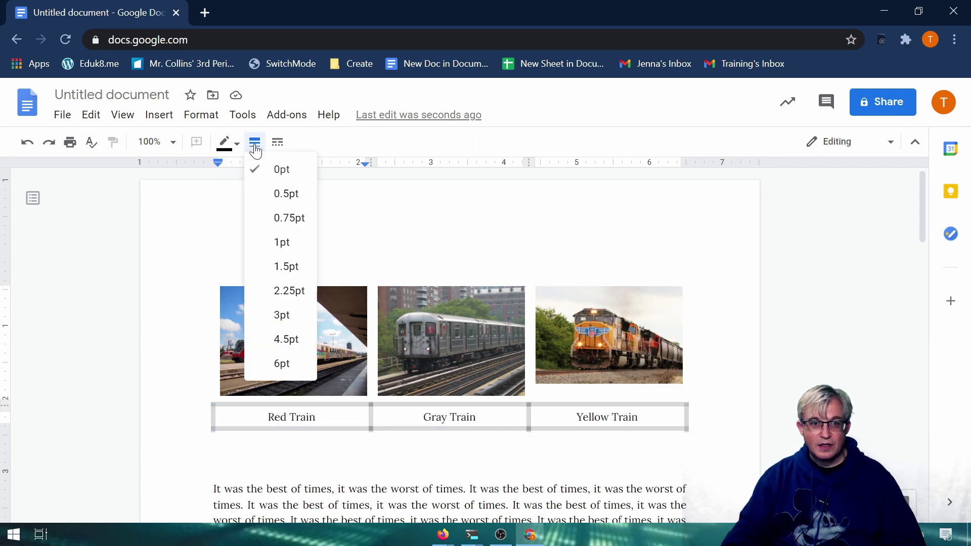
left_click(293, 243)
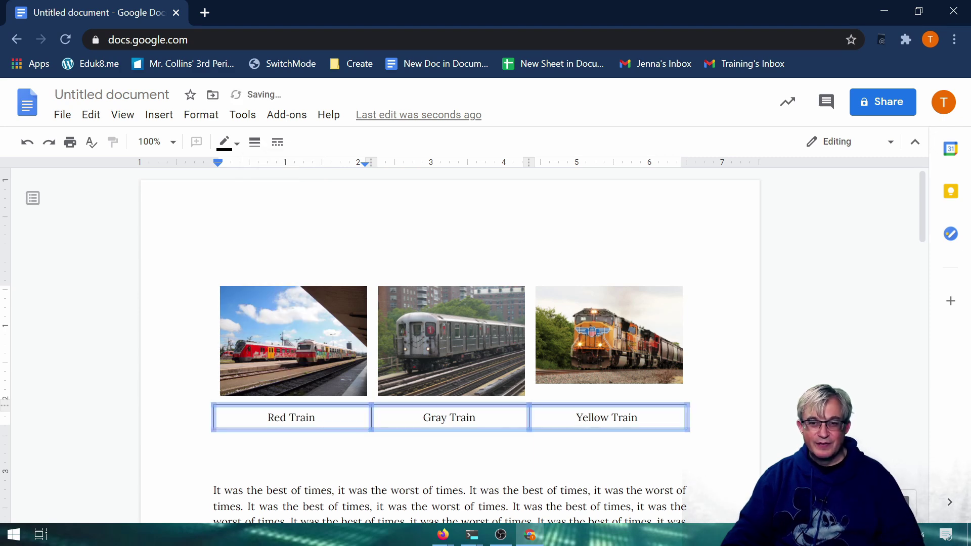
left_click(255, 144)
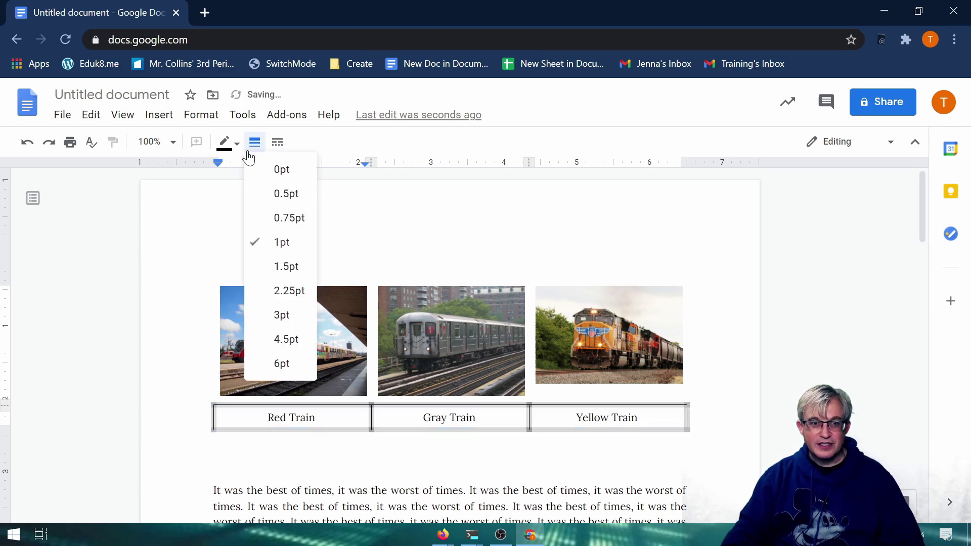
left_click(278, 291)
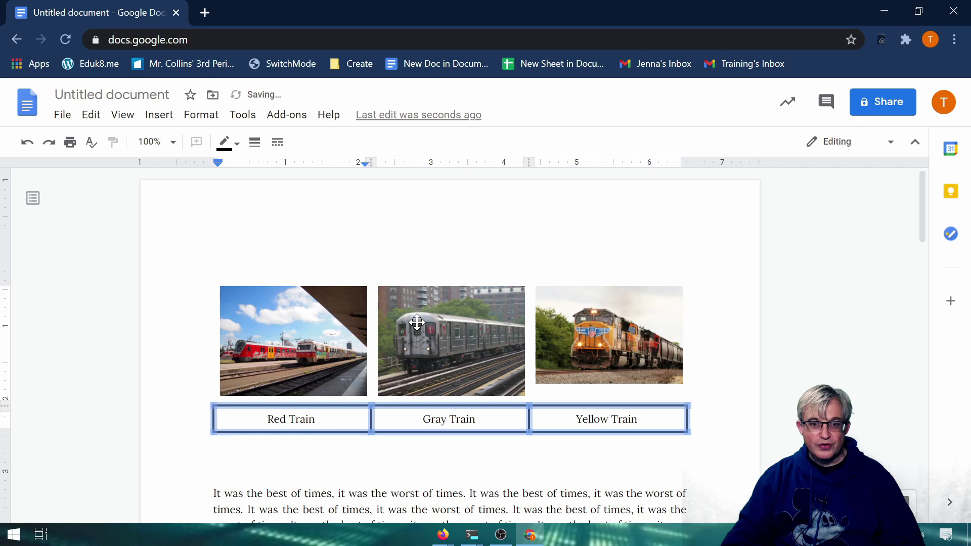
Add a blank line below the table and start a new drawing there
left_click(754, 435)
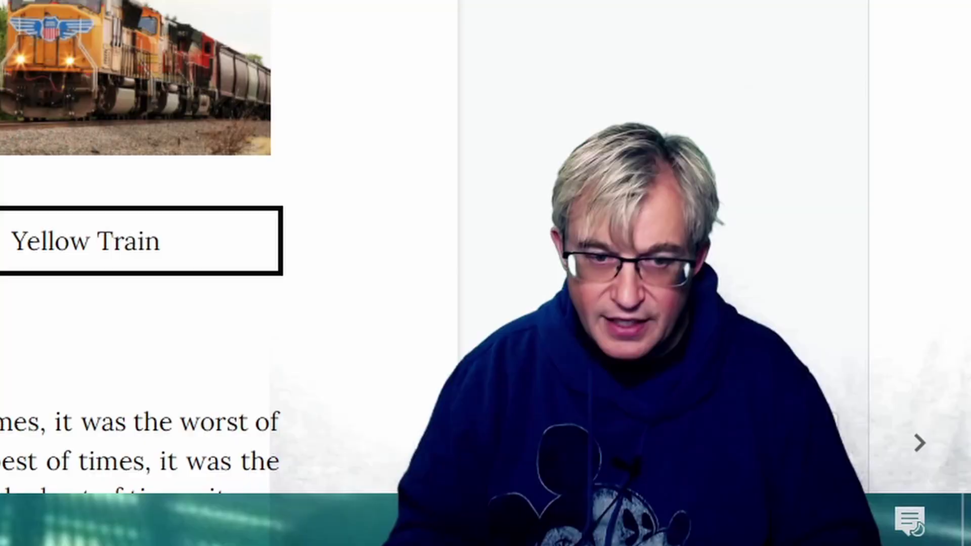
key("Return")
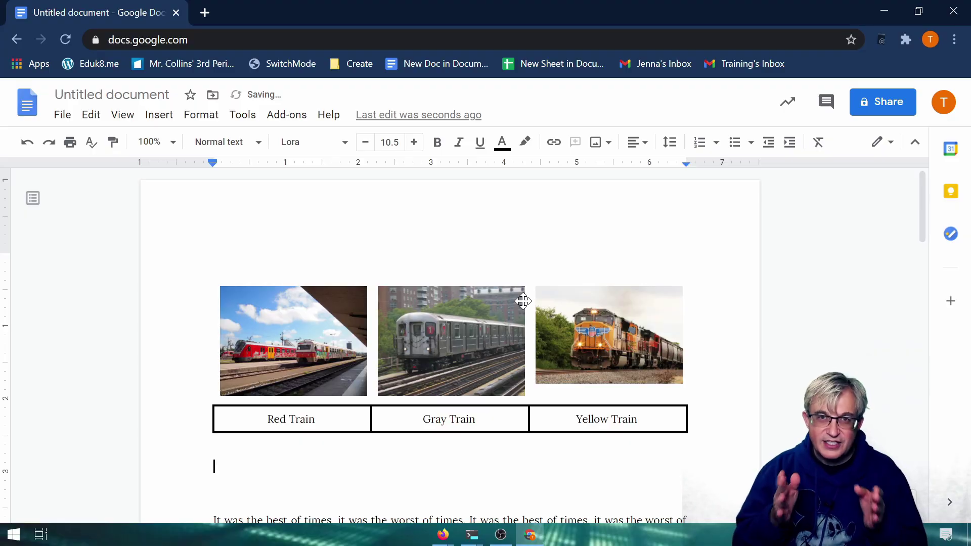
left_click(164, 114)
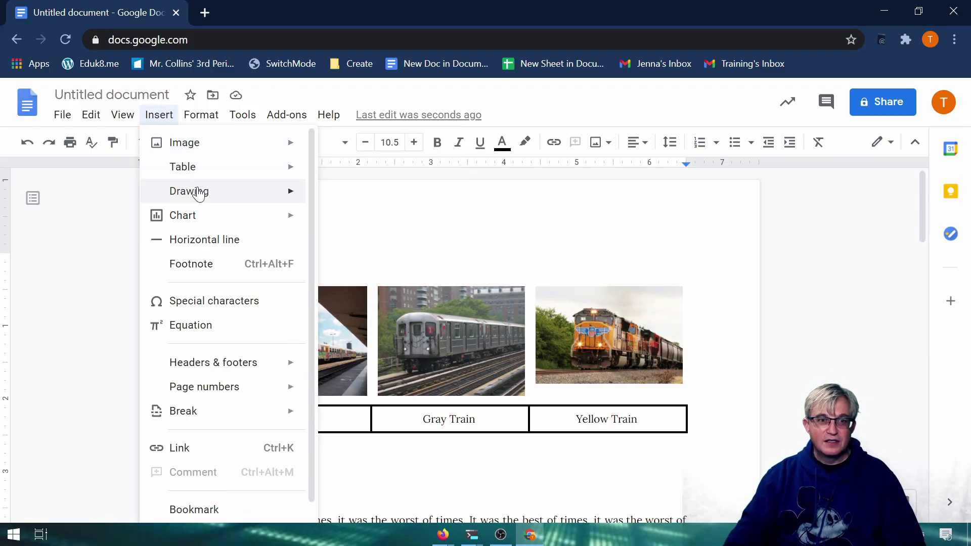
mouse_move(278, 194)
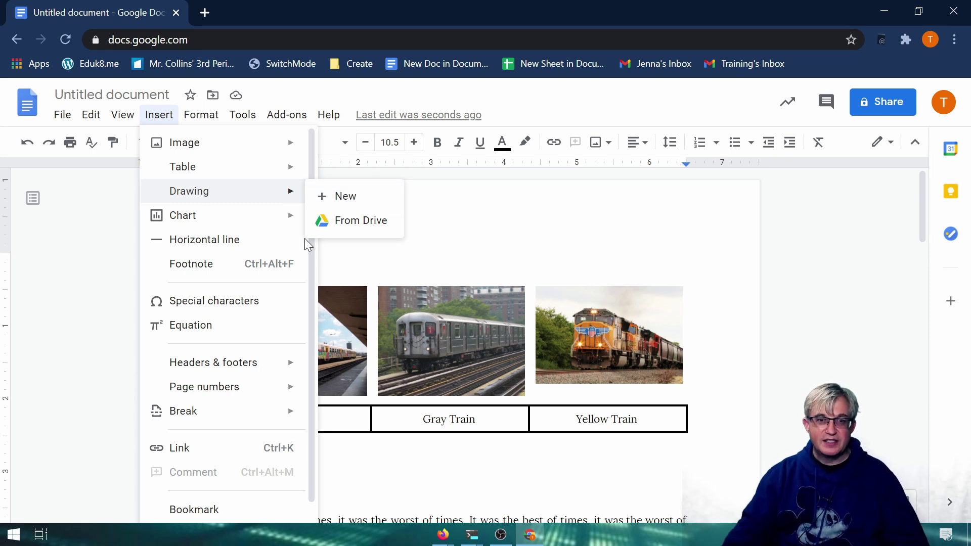
left_click(362, 197)
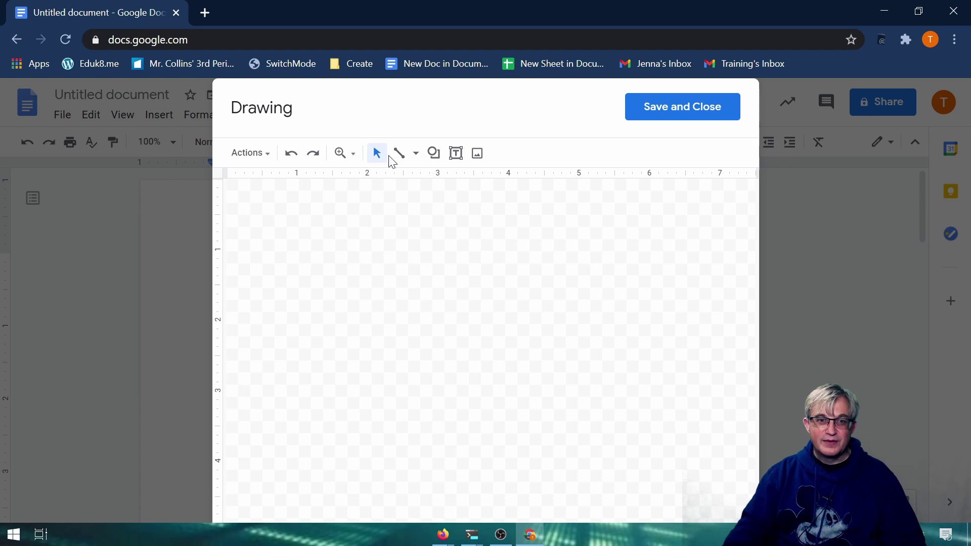
Draw a rounded rectangle about 4.6 inches wide and 1 inch high near the canvas top, containing the text "Upcoming Events!"
left_click(434, 153)
mouse_move(487, 182)
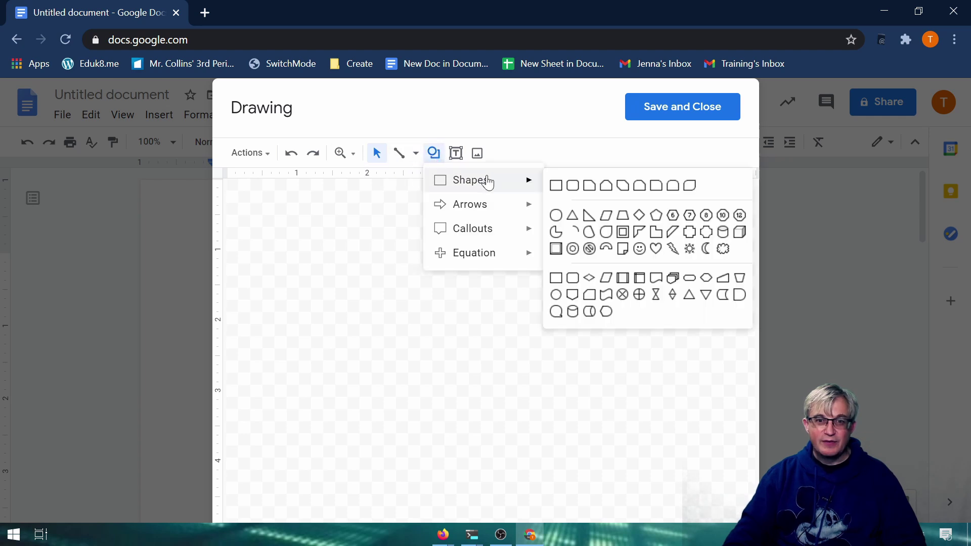
left_click(574, 185)
left_click_drag(278, 216, 602, 285)
type("Upcoming Events!")
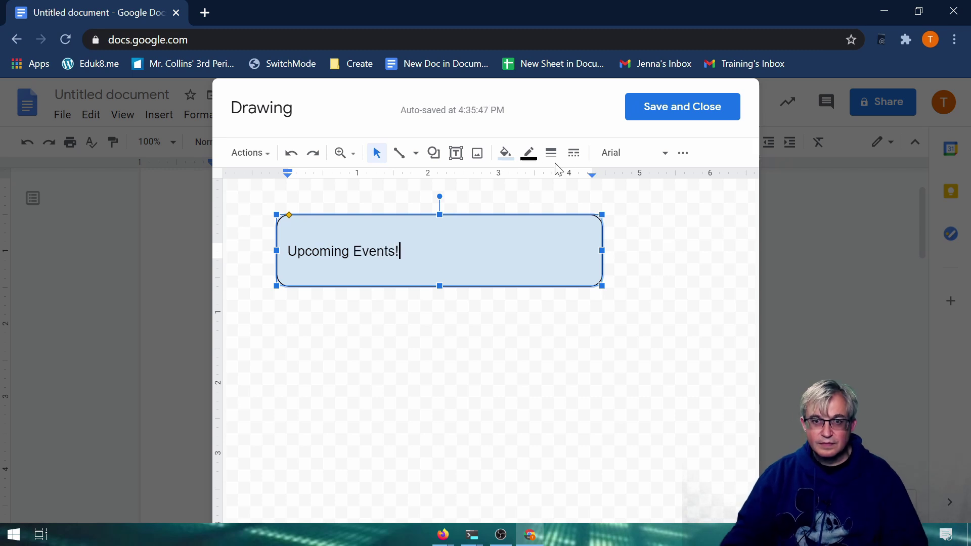
Center the "Upcoming Events!" text horizontally inside the rounded rectangle
left_click(684, 153)
left_click(503, 181)
left_click(524, 212)
Set the whole banner text in the Sulphur Point font, enlarge it beyond 25 pt, and save the drawing into the document
key("ctrl+a")
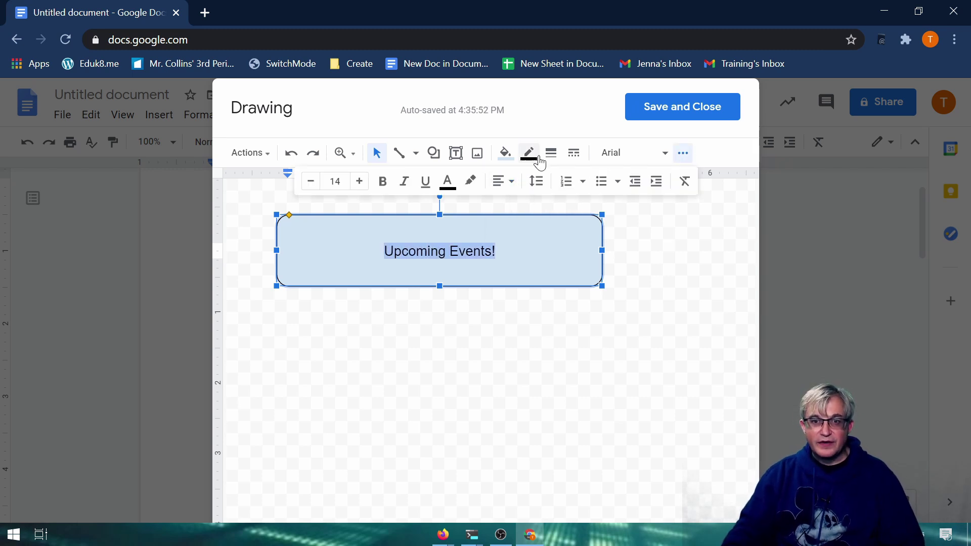
left_click(633, 153)
left_click(561, 285)
left_click(360, 181)
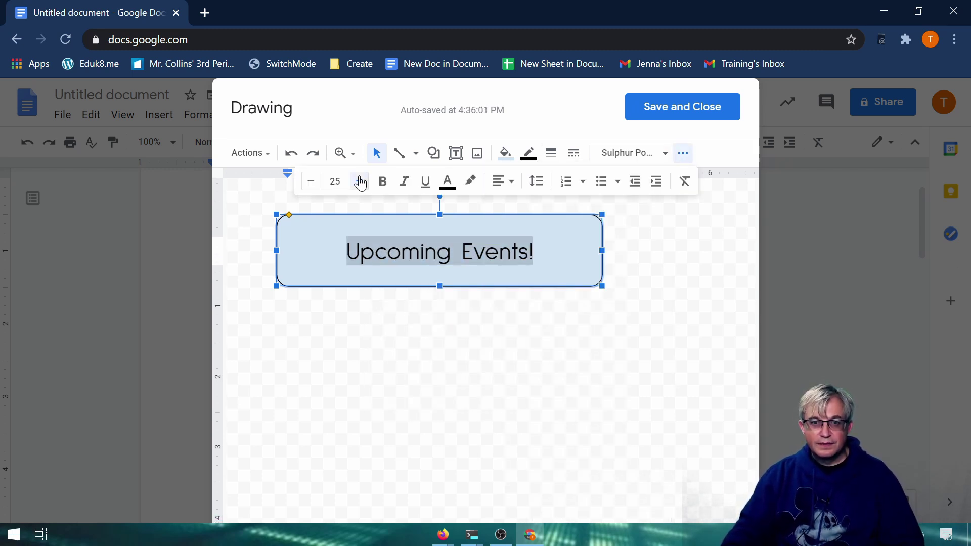
left_click(360, 182)
left_click(718, 116)
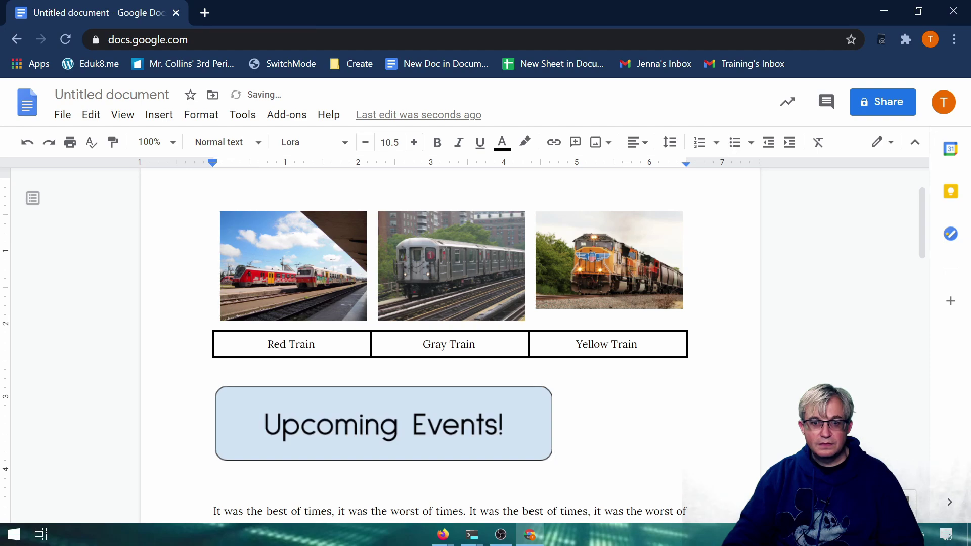
Format the document text containing the banner drawing in two columns
scroll(537, 376, "down", 5)
scroll(538, 376, "up", 3)
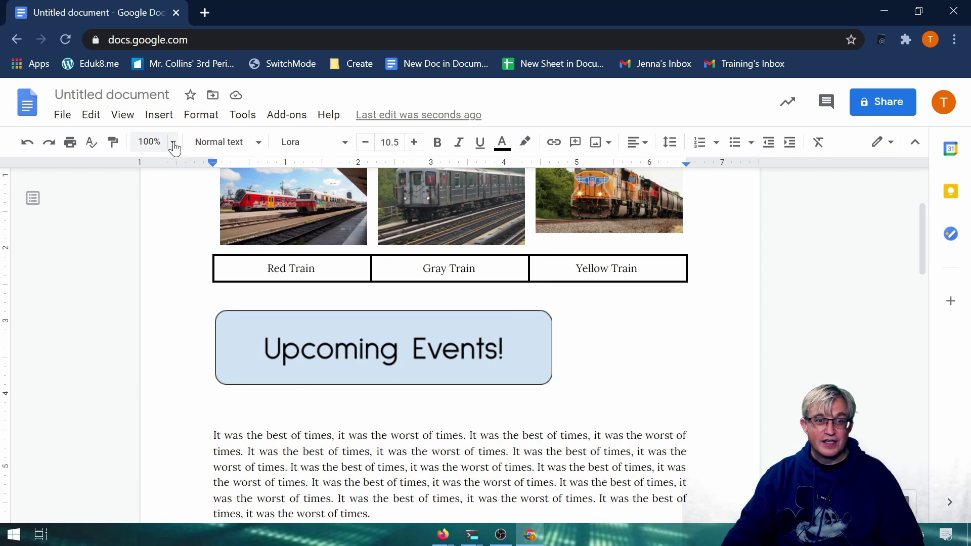
left_click(199, 116)
mouse_move(240, 242)
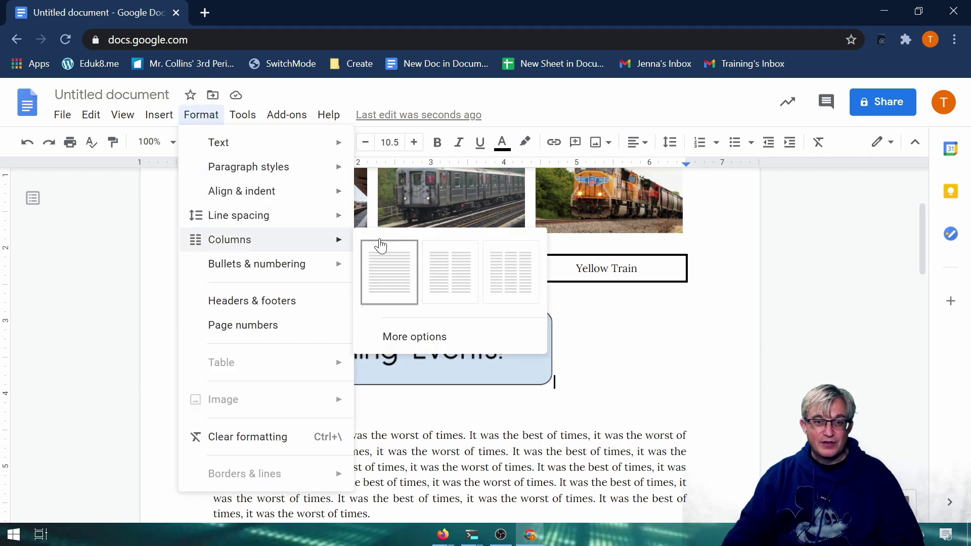
left_click(438, 267)
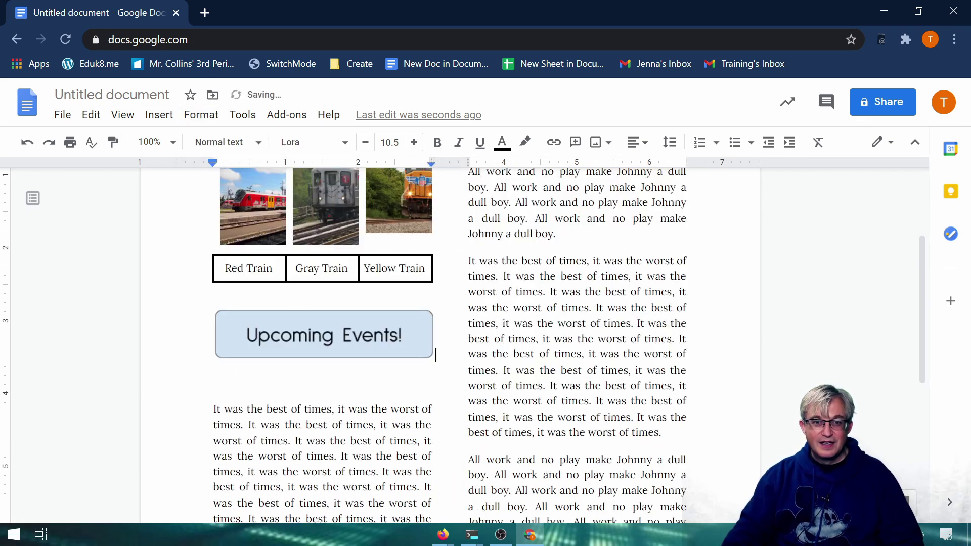
Delete the blank line below the banner and add one between "Another paragraph" and the "All work and no play" text
left_click(214, 381)
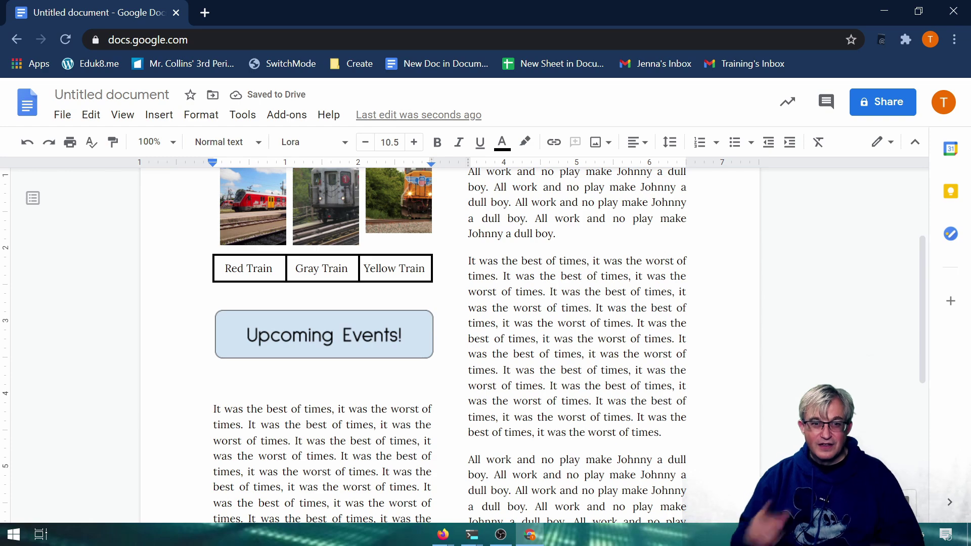
key("BackSpace")
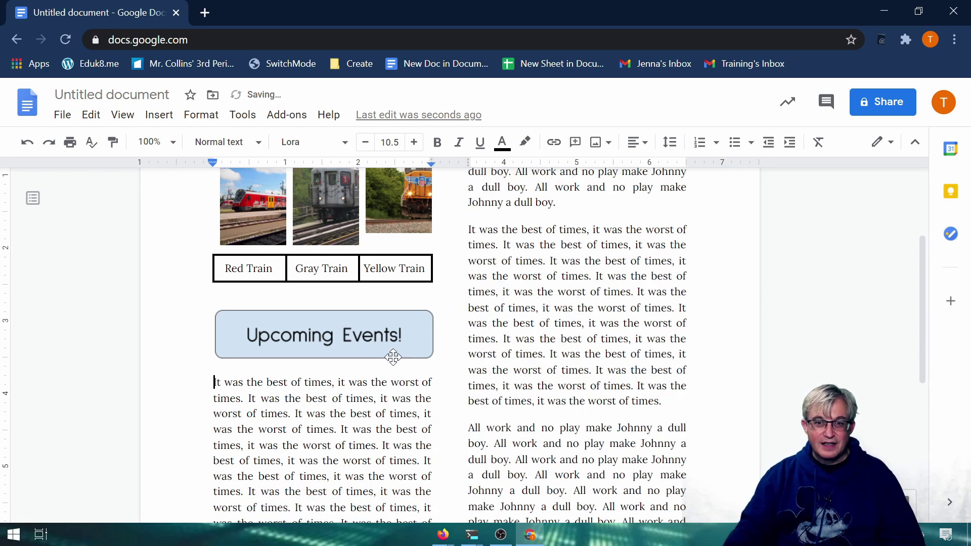
scroll(392, 354, "down", 6)
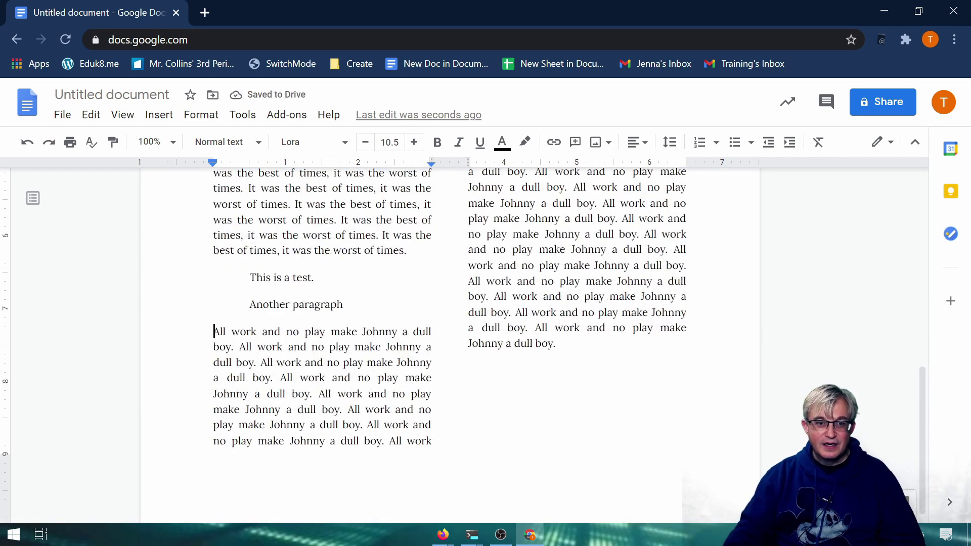
key("Return")
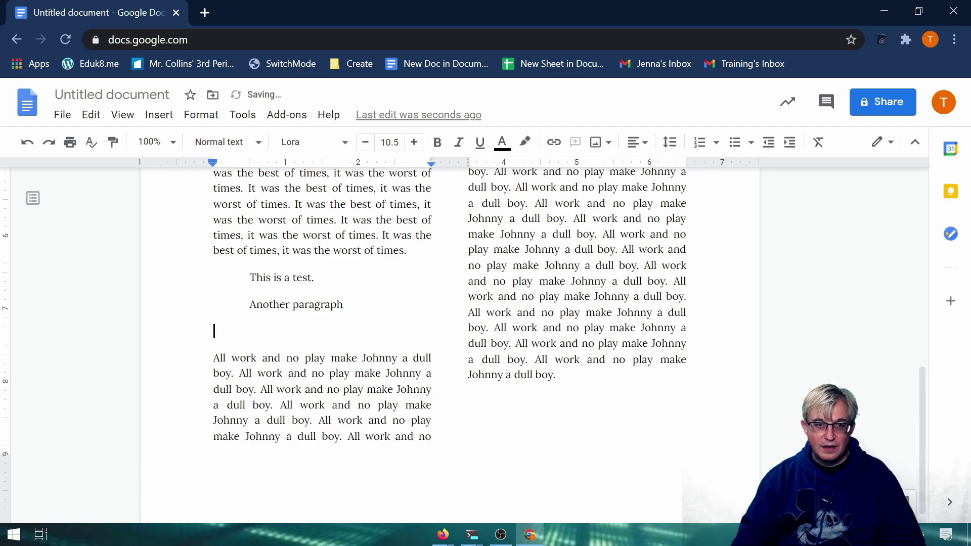
Select the "Upcoming Events!" banner to examine how it fits the column and which options it offers
scroll(286, 336, "up", 9)
scroll(287, 336, "down", 3)
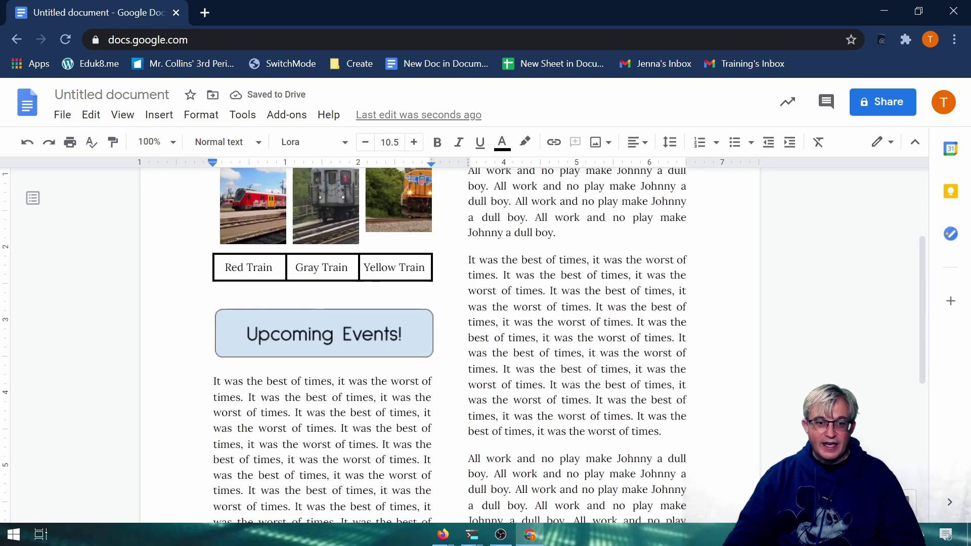
left_click(287, 336)
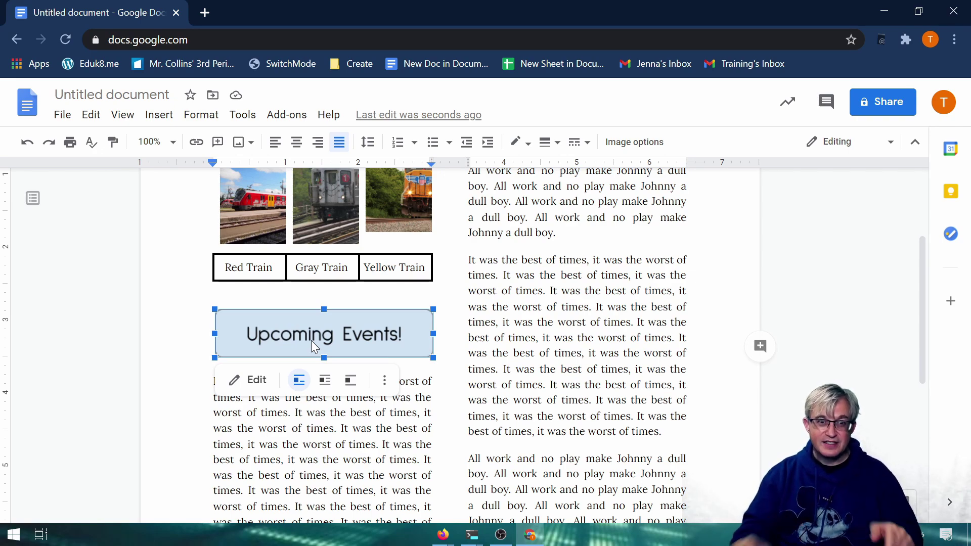
Start a new drawing on the blank line below "Another paragraph"
scroll(320, 361, "down", 3)
left_click(215, 406)
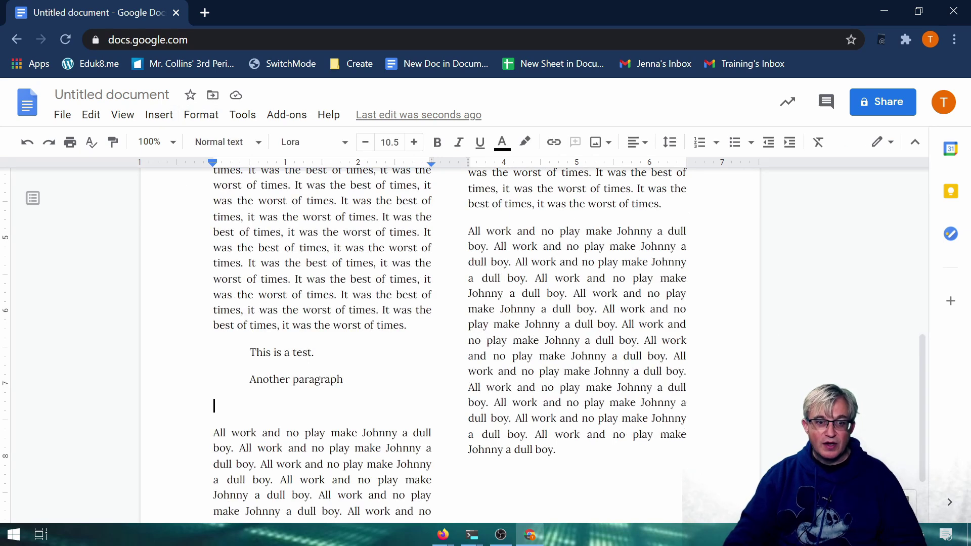
left_click(160, 116)
mouse_move(183, 194)
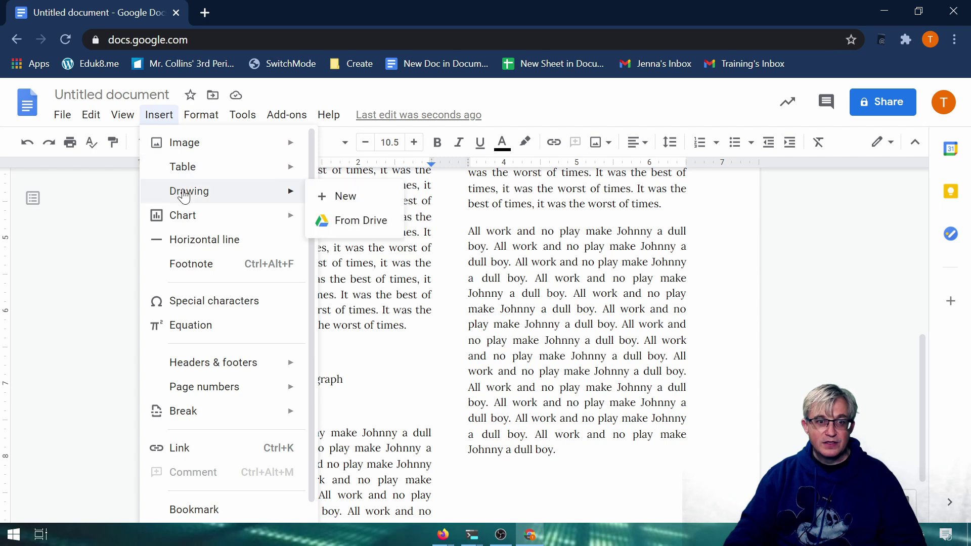
left_click(327, 197)
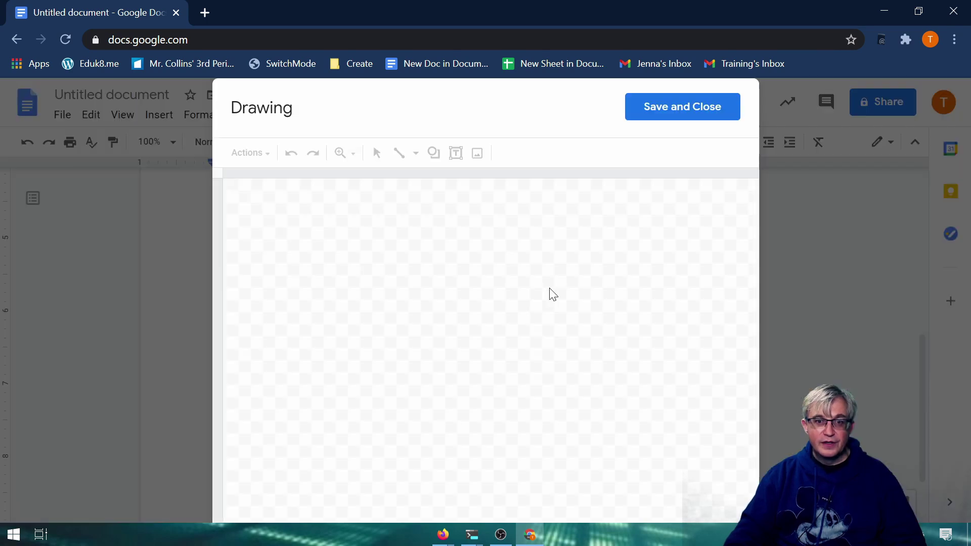
Draw a jagged explosion callout about 5.1 inches wide and 1.5 inches high near the canvas top, containing the text "Pow!"
left_click(433, 153)
mouse_move(494, 231)
left_click(579, 233)
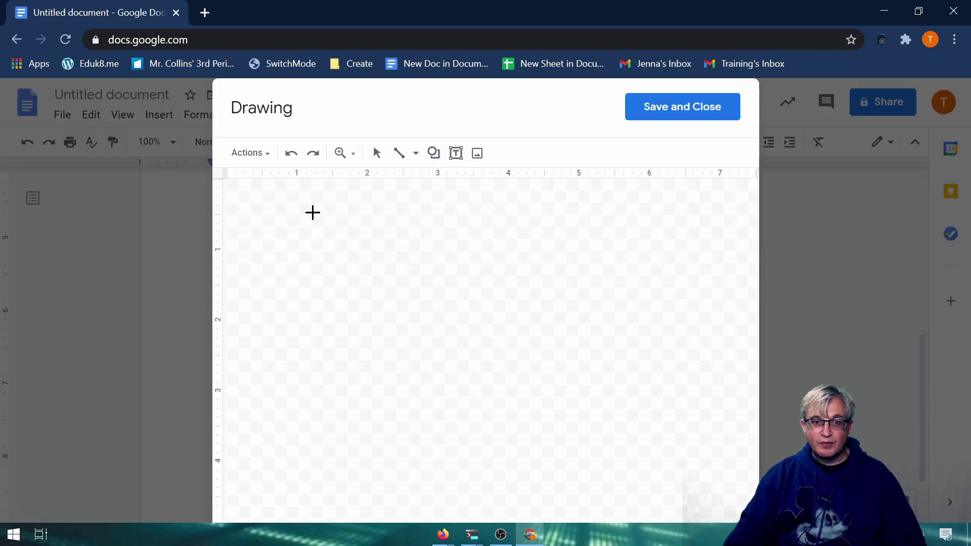
left_click_drag(314, 213, 673, 317)
double_click(410, 264)
type("Pow!")
Center the "Pow!" text and set it in the Comfortaa font at size 42
key("ctrl+a")
left_click(683, 152)
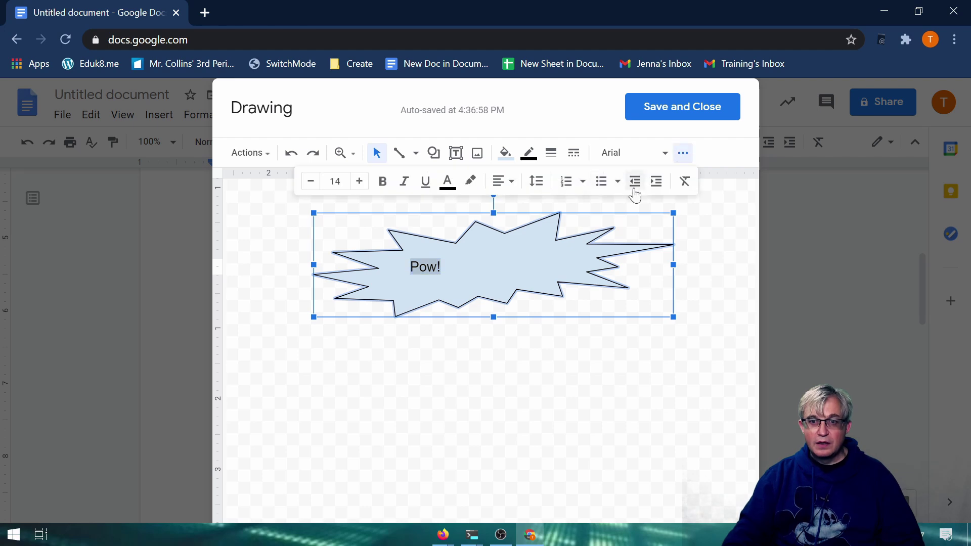
key("ctrl+shift+e")
left_click(632, 152)
left_click(529, 334)
left_click(359, 181)
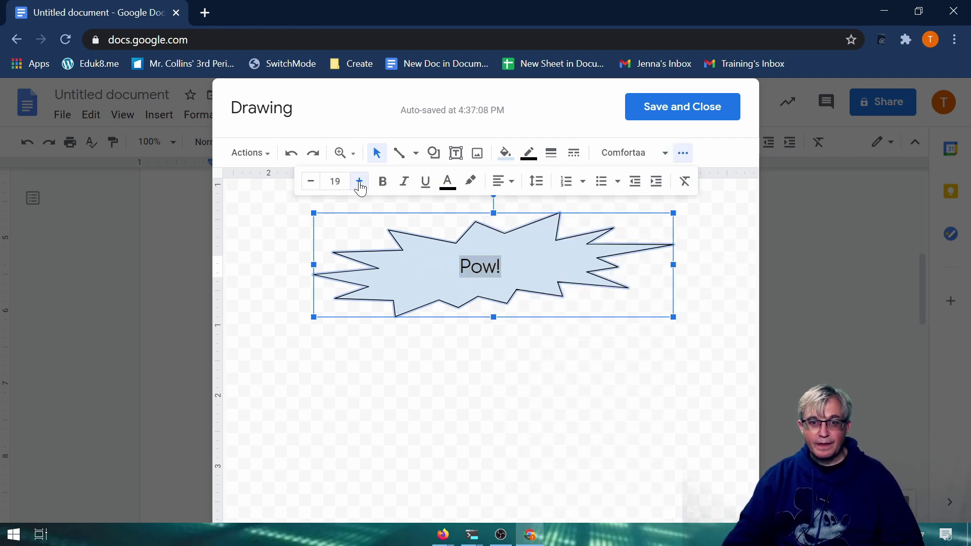
left_click(359, 181)
left_click(359, 181)
left_click(359, 181)
Fill the explosion shape with yellow and save the drawing into the document
left_click(505, 153)
left_click(565, 249)
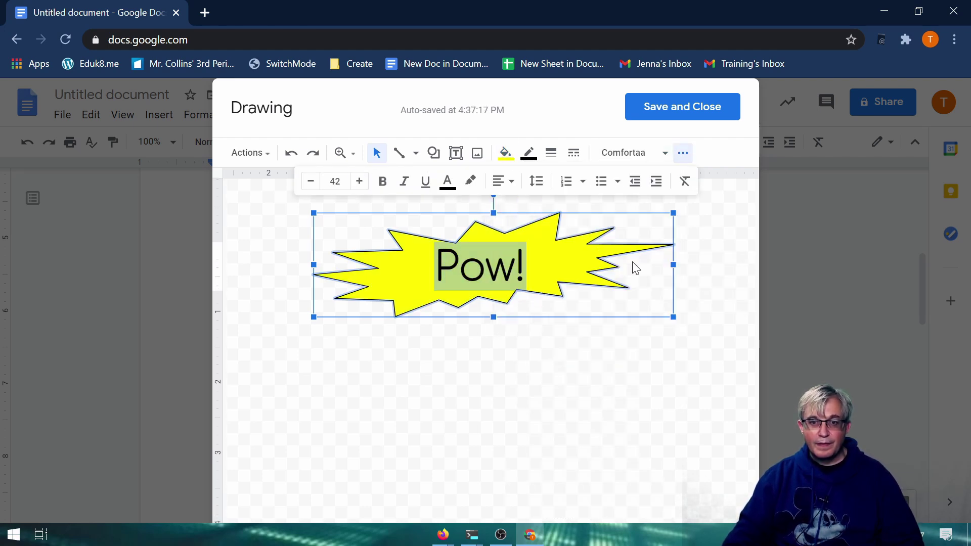
left_click(682, 107)
scroll(450, 303, "down", 3)
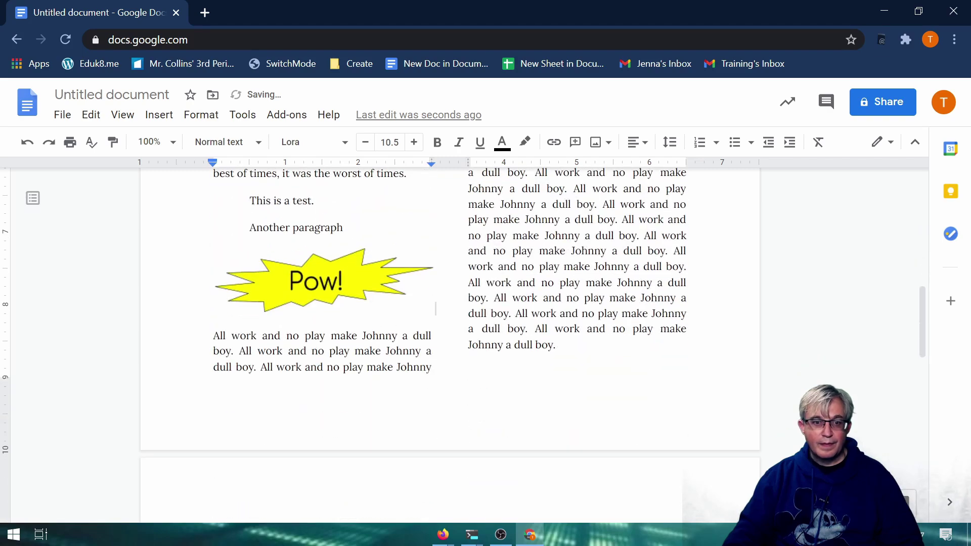